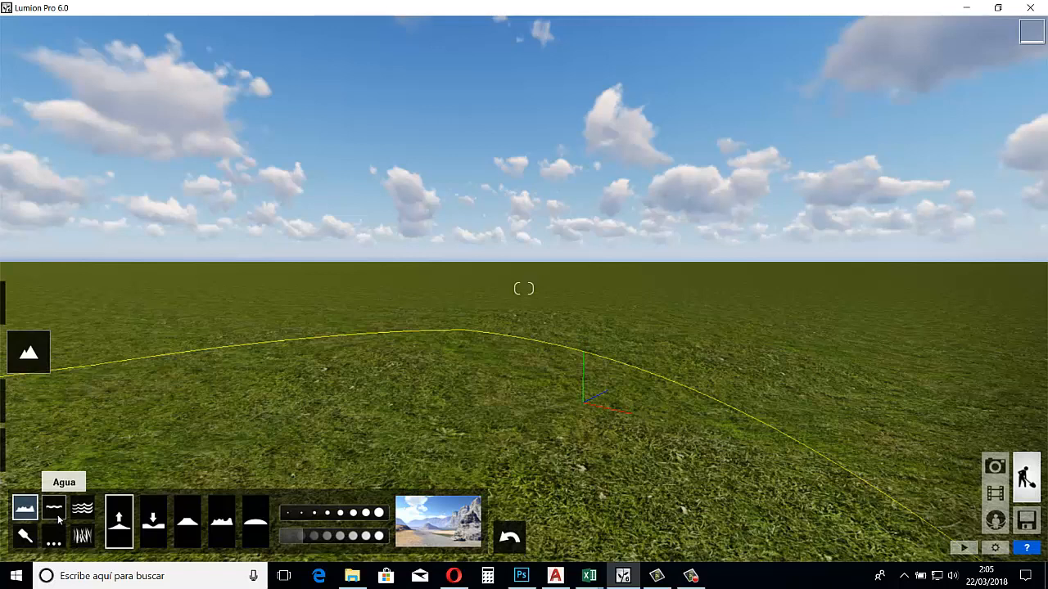
{"action": "left_click", "coordinate": [55, 511]}
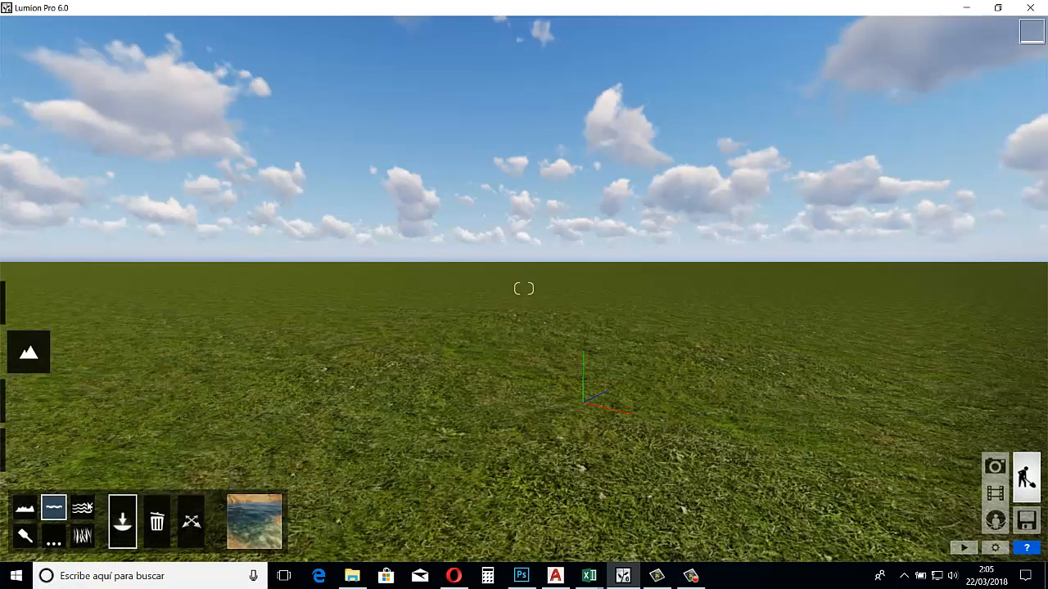
{"action": "left_click", "coordinate": [84, 507]}
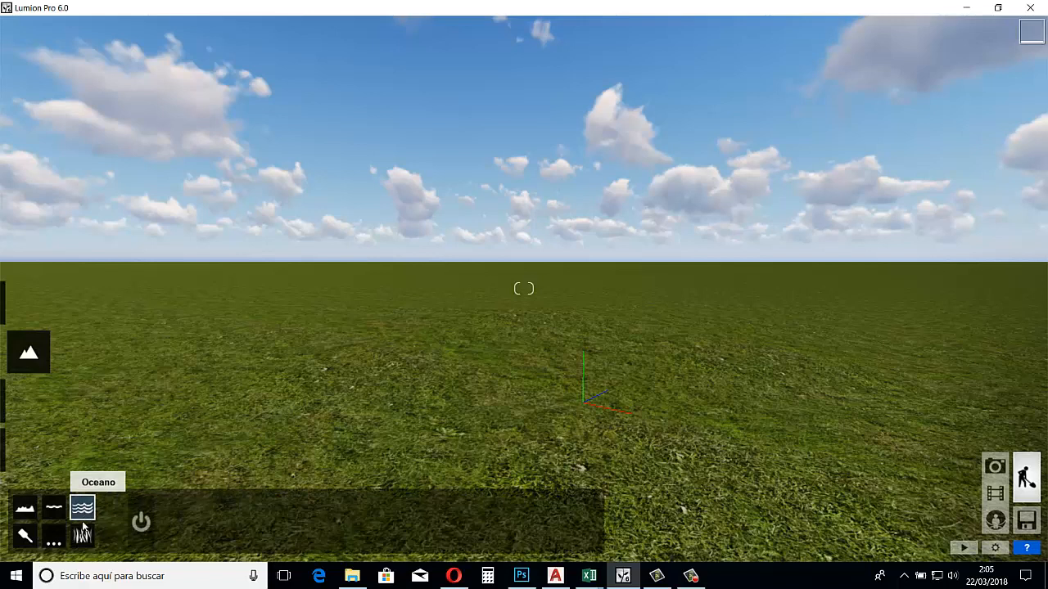
{"action": "left_click", "coordinate": [26, 510]}
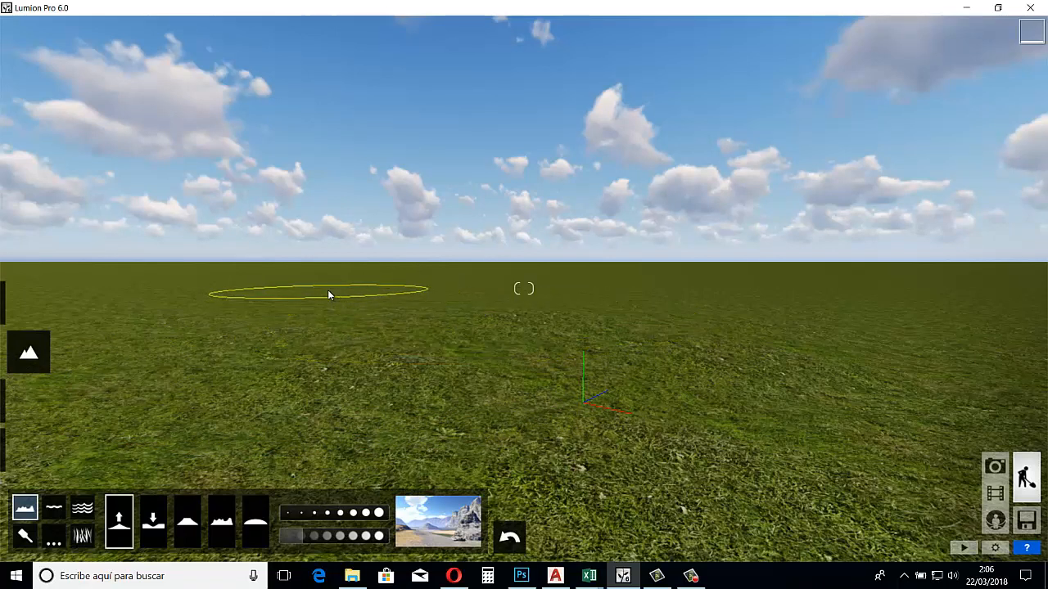
Raise the flat terrain beside the origin axes into a hill, building it up to a steep peak
{"action": "left_click_drag", "start_coordinate": [329, 294], "coordinate": [316, 297]}
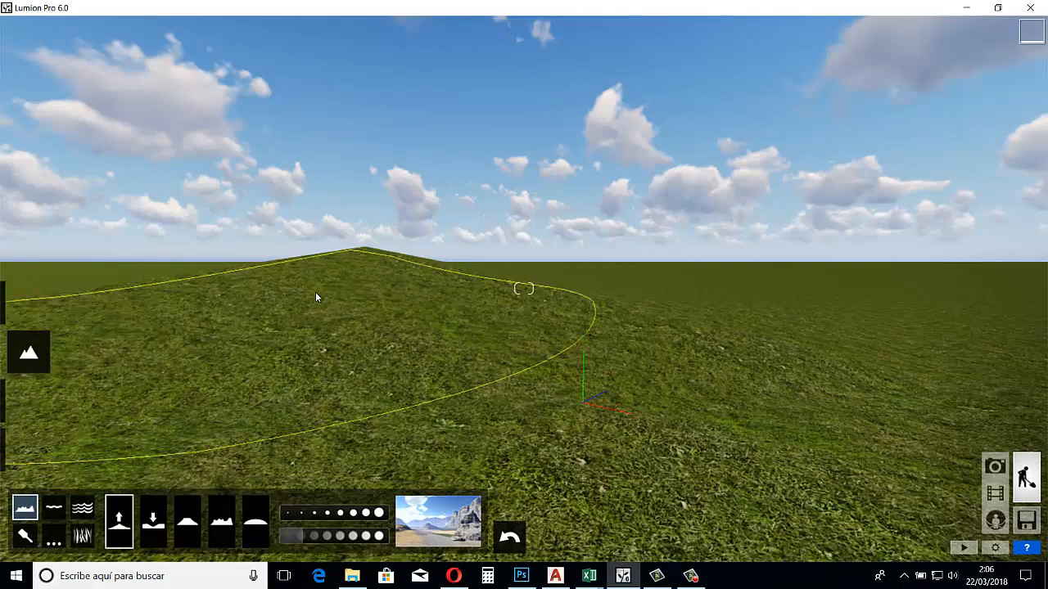
{"action": "scroll", "coordinate": [316, 297], "scroll_direction": "down", "scroll_amount": 5}
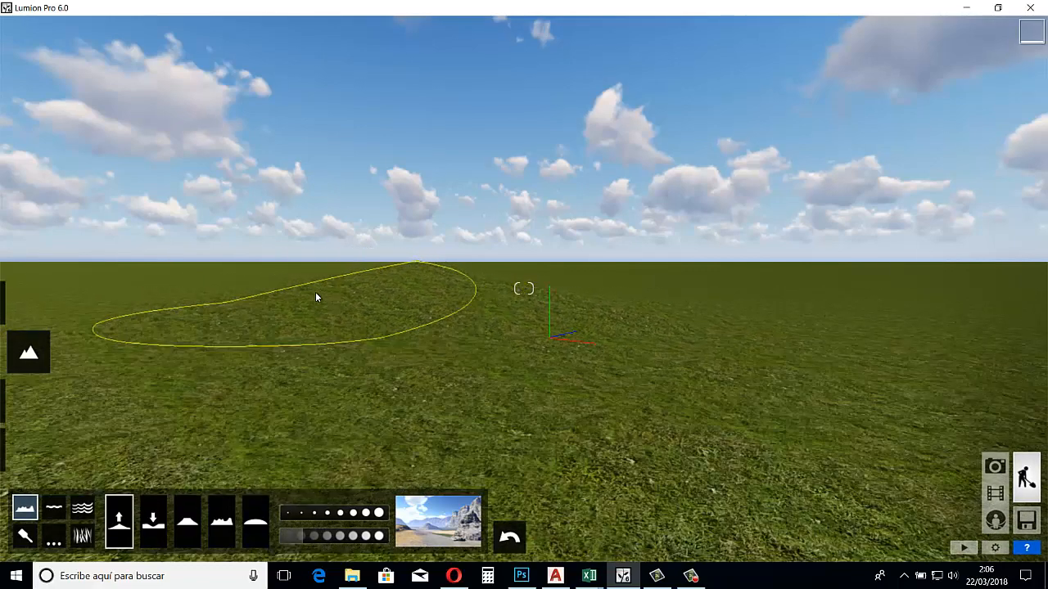
{"action": "mouse_move", "coordinate": [400, 349]}
{"action": "left_mouse_down"}
{"action": "mouse_move", "coordinate": [434, 284]}
{"action": "mouse_move", "coordinate": [516, 237]}
{"action": "left_mouse_up"}
{"action": "scroll", "coordinate": [516, 238], "scroll_direction": "down", "scroll_amount": 3}
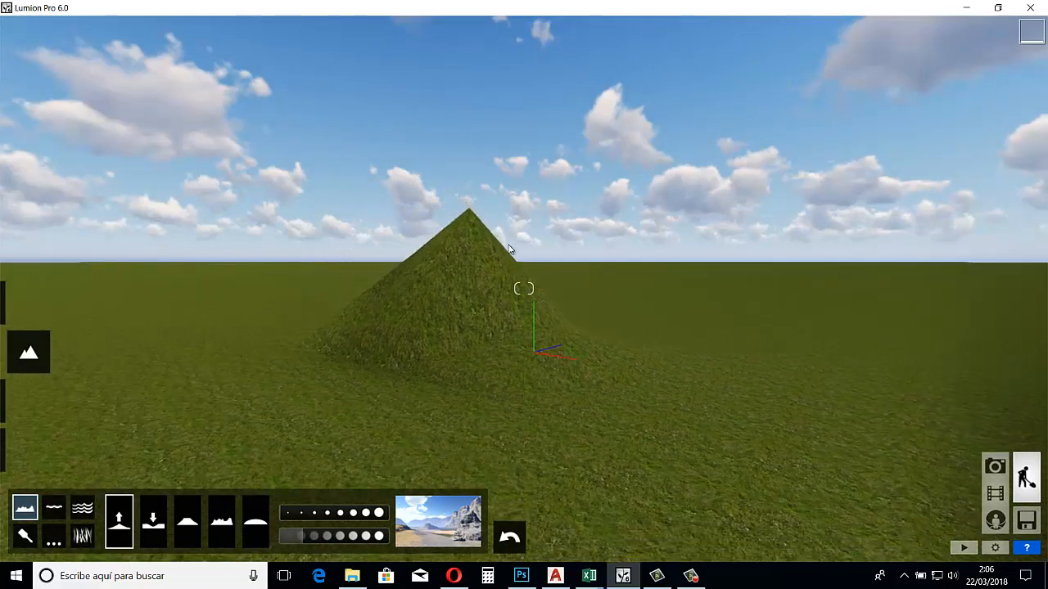
{"action": "mouse_move", "coordinate": [486, 283]}
{"action": "left_mouse_down"}
{"action": "mouse_move", "coordinate": [588, 259]}
{"action": "mouse_move", "coordinate": [596, 273]}
{"action": "left_mouse_up"}
{"action": "key", "text": "s"}
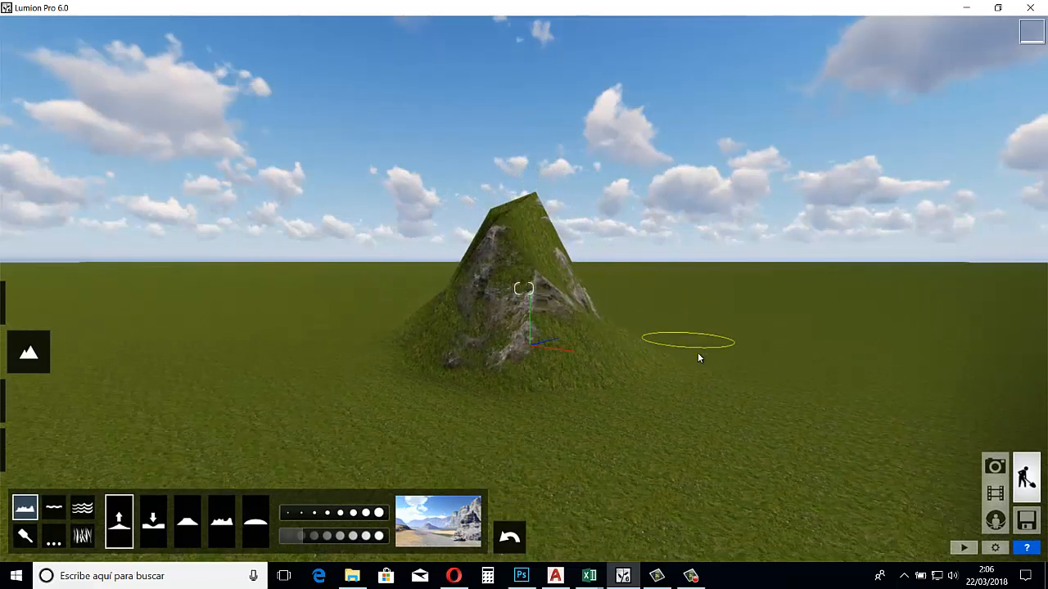
Enlarge the terrain brush and raise a broad, rounded hill beside the peak
{"action": "right_click_drag", "start_coordinate": [739, 366], "coordinate": [739, 368]}
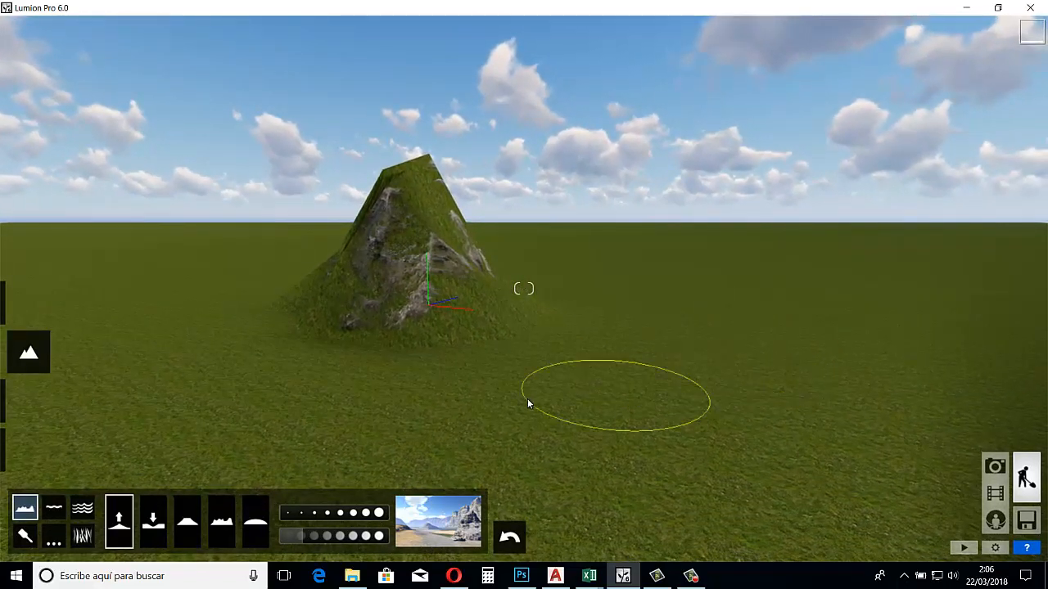
{"action": "left_click", "coordinate": [325, 514]}
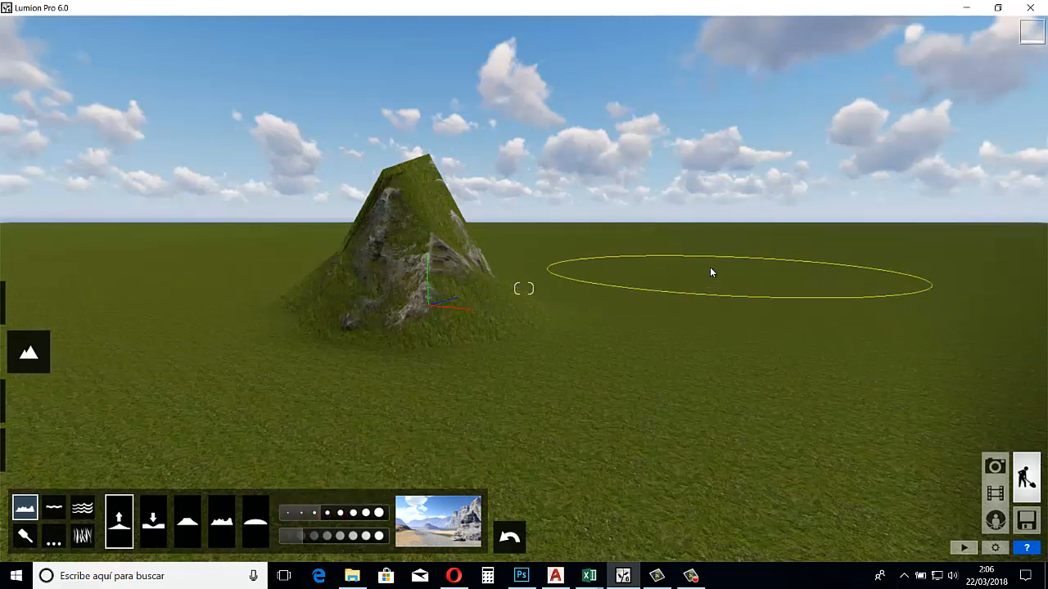
{"action": "mouse_move", "coordinate": [709, 268]}
{"action": "left_mouse_down"}
{"action": "mouse_move", "coordinate": [715, 226]}
{"action": "mouse_move", "coordinate": [746, 176]}
{"action": "left_mouse_up"}
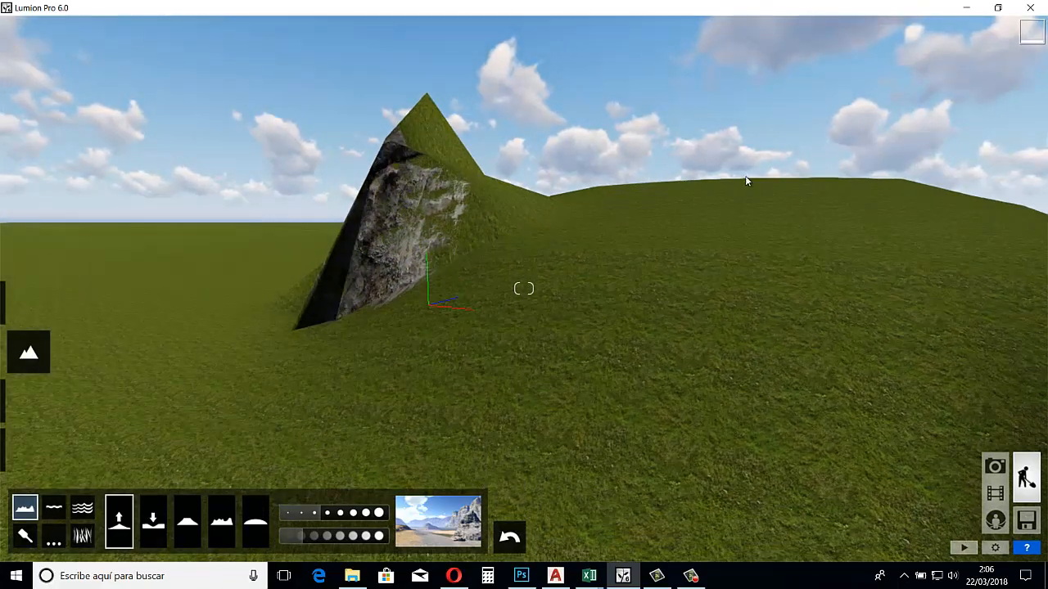
{"action": "key", "text": "s"}
{"action": "key", "text": "q"}
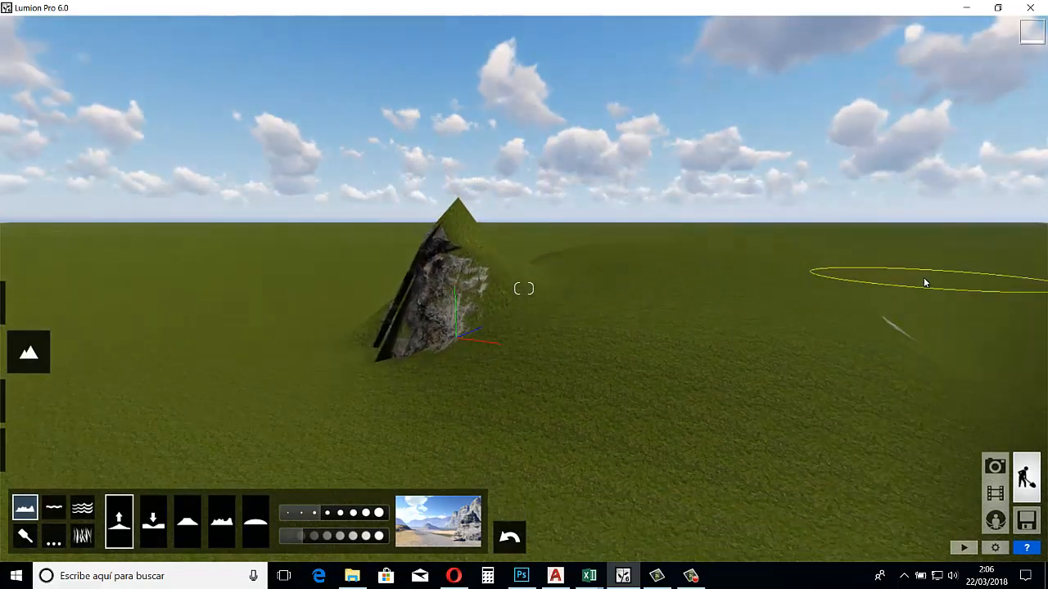
{"action": "right_click_drag", "start_coordinate": [924, 278], "coordinate": [927, 278]}
{"action": "key", "text": "q"}
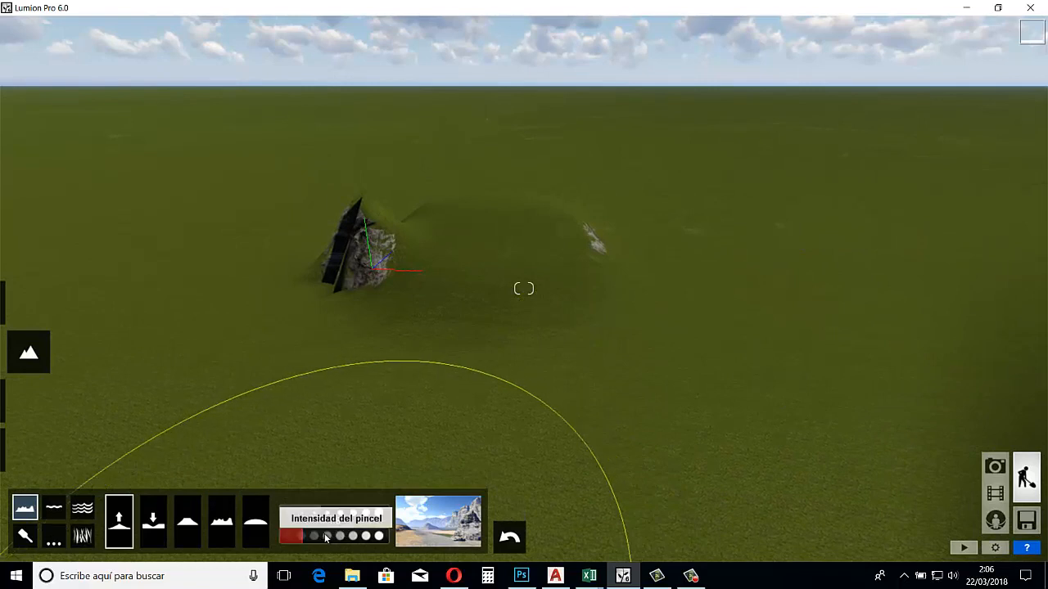
Try adjusted brush intensities by raising two more hills, one on each side of the existing peak and hill
{"action": "left_click_drag", "start_coordinate": [326, 538], "coordinate": [379, 539]}
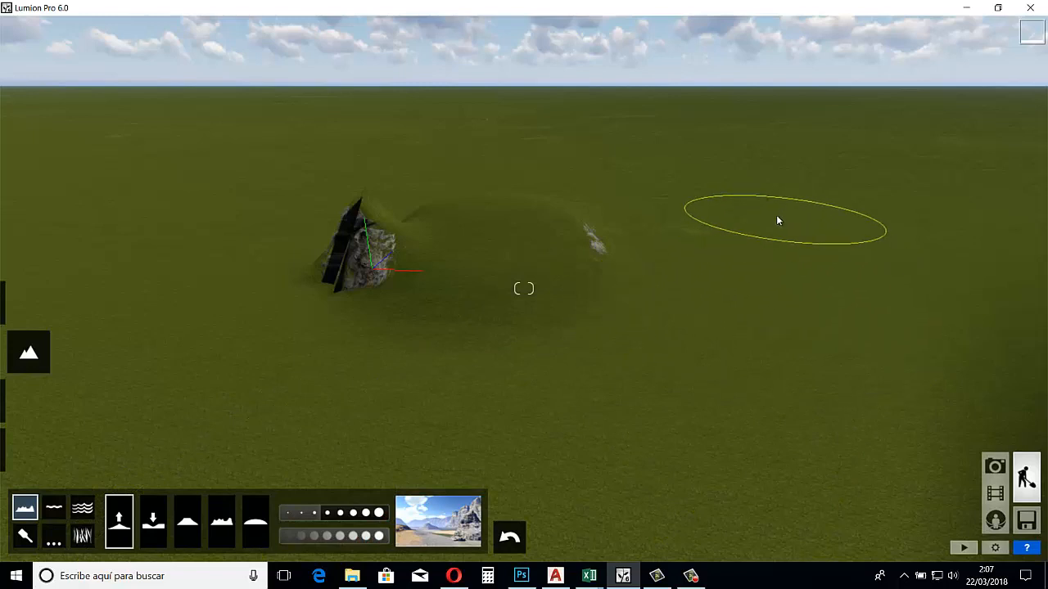
{"action": "left_click_drag", "start_coordinate": [777, 220], "coordinate": [779, 220]}
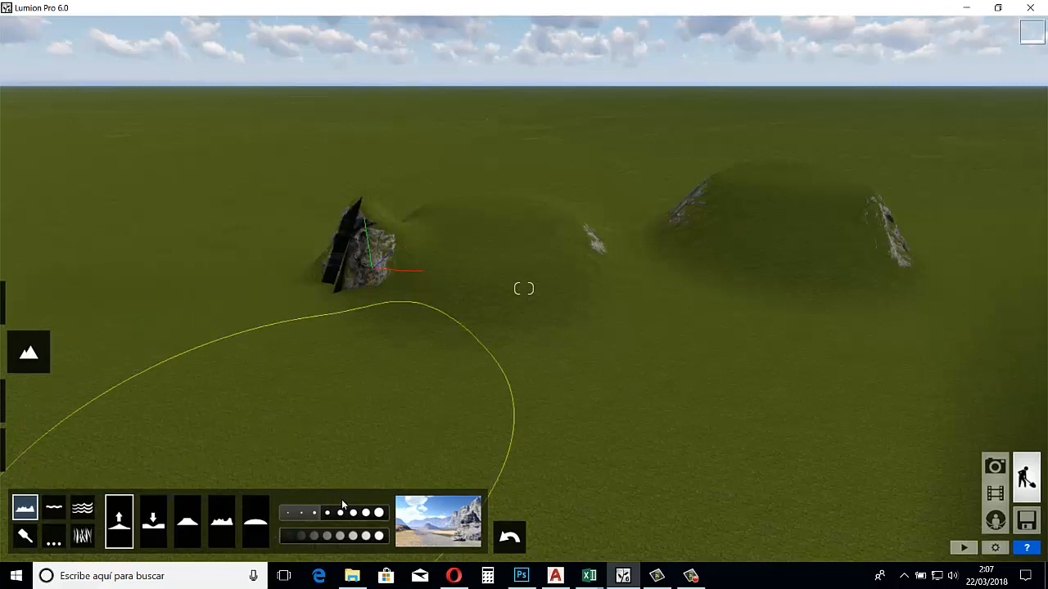
{"action": "left_click_drag", "start_coordinate": [291, 535], "coordinate": [338, 535]}
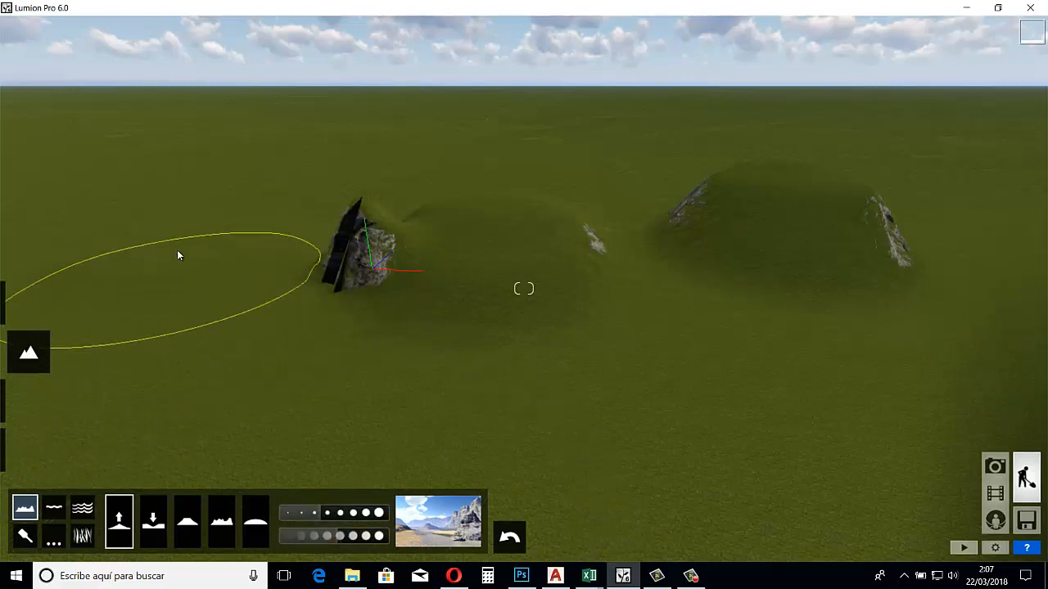
{"action": "mouse_move", "coordinate": [182, 247]}
{"action": "left_mouse_down"}
{"action": "mouse_move", "coordinate": [190, 242]}
{"action": "mouse_move", "coordinate": [182, 248]}
{"action": "left_mouse_up"}
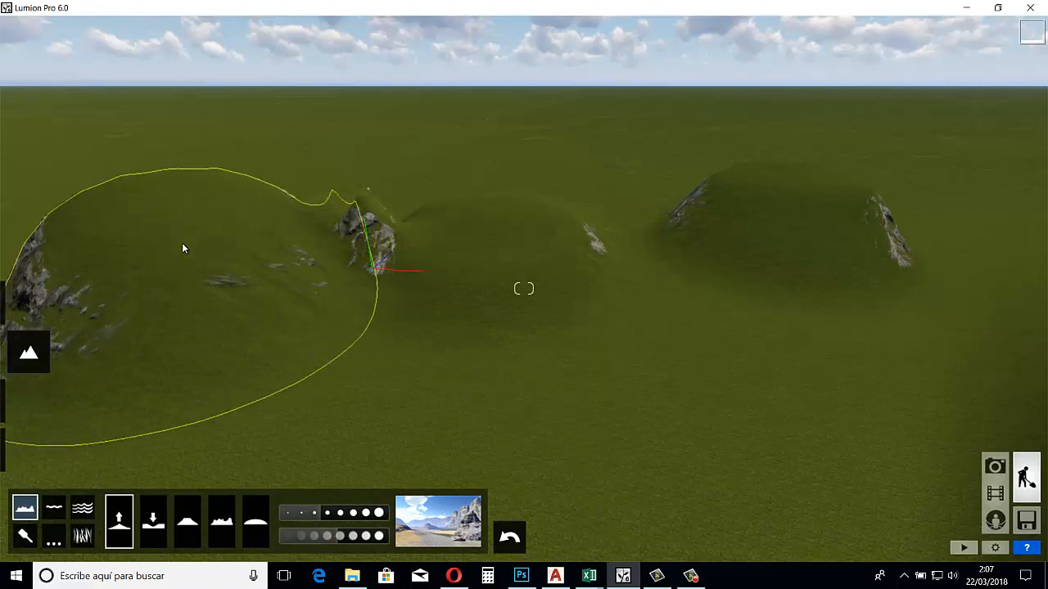
{"action": "key", "text": "s"}
{"action": "key", "text": "s"}
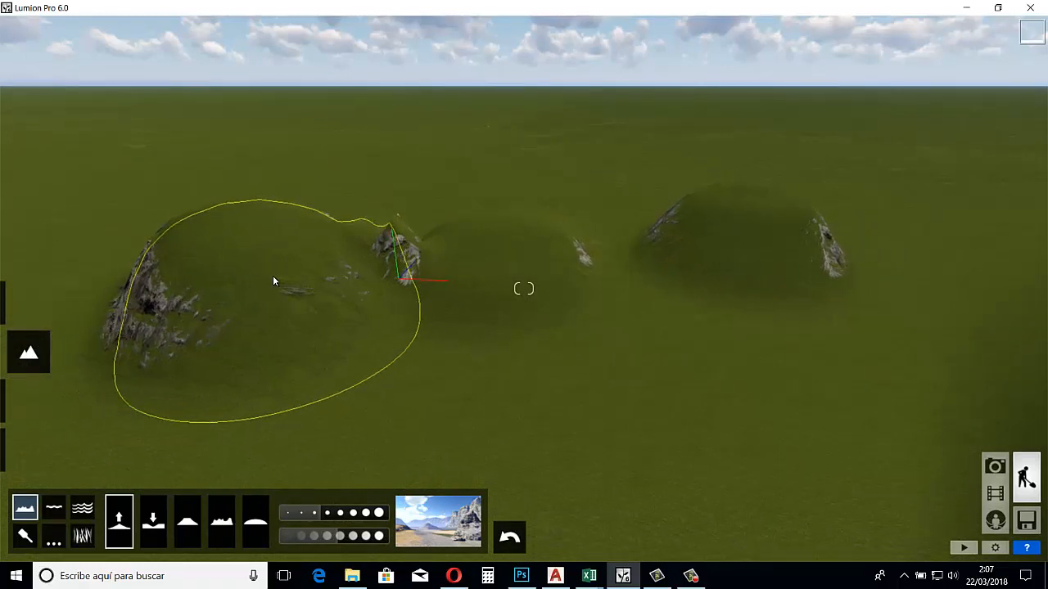
{"action": "key", "text": "s"}
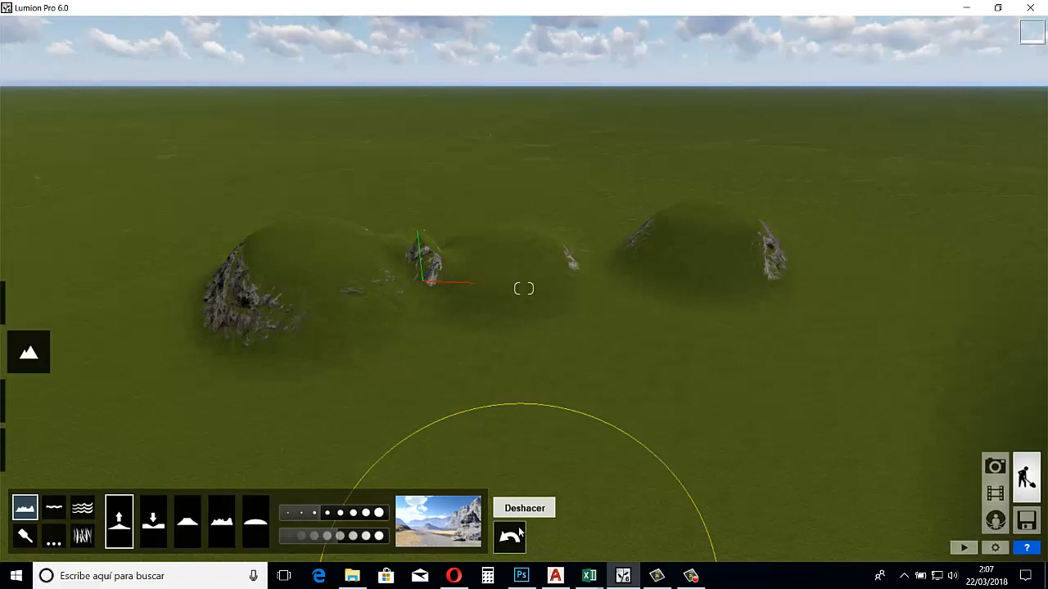
Undo the last two hills raised on either side of the peak
{"action": "left_click", "coordinate": [519, 533]}
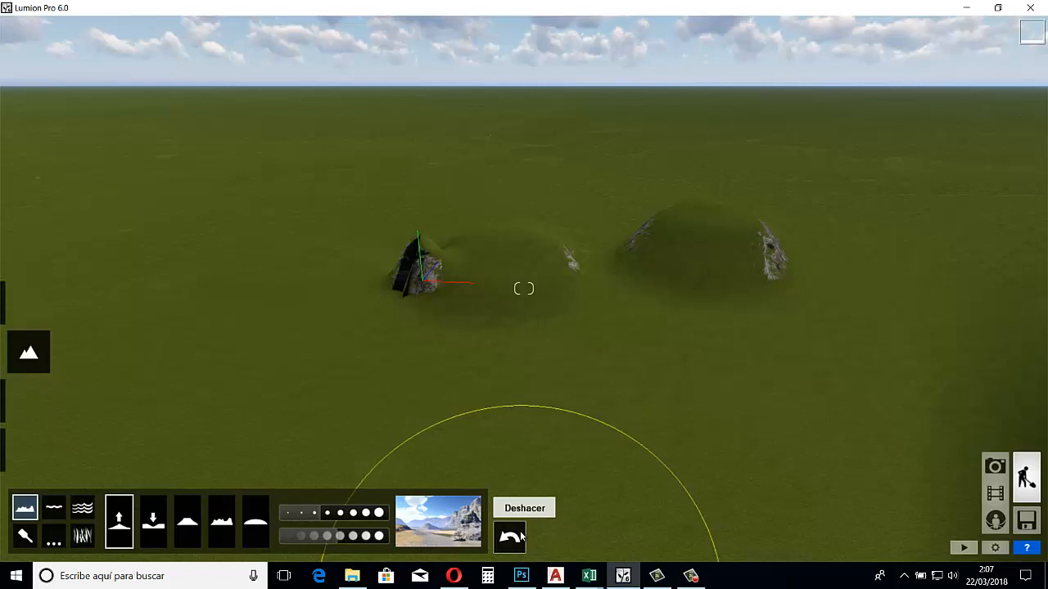
{"action": "left_click", "coordinate": [520, 535]}
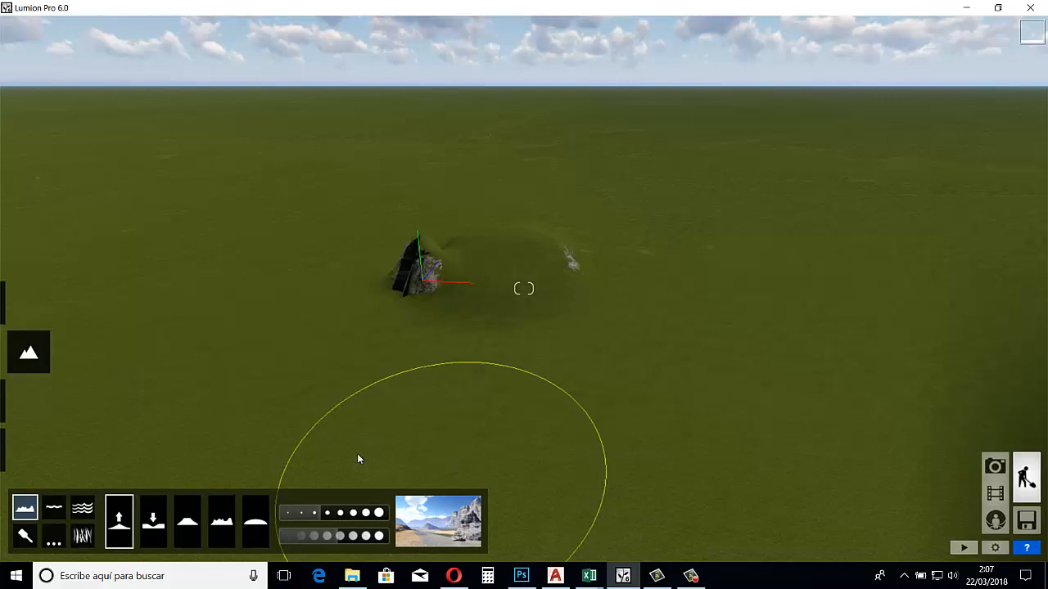
Excavate a large, deep pit in the terrain in front of the original peak
{"action": "left_click", "coordinate": [153, 521]}
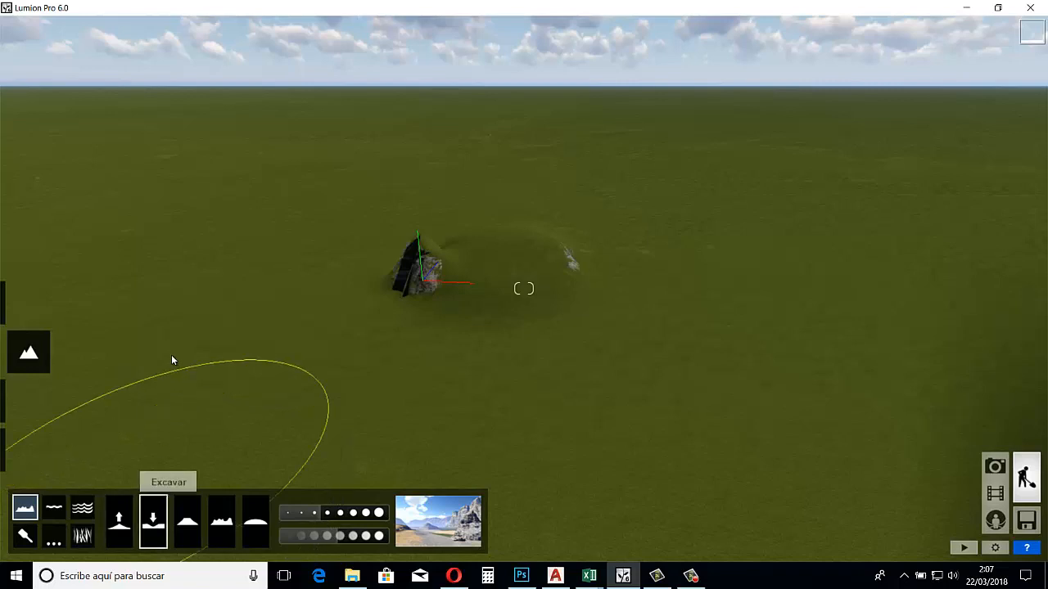
{"action": "mouse_move", "coordinate": [239, 276]}
{"action": "left_mouse_down"}
{"action": "mouse_move", "coordinate": [257, 387]}
{"action": "mouse_move", "coordinate": [294, 467]}
{"action": "mouse_move", "coordinate": [286, 461]}
{"action": "mouse_move", "coordinate": [324, 498]}
{"action": "mouse_move", "coordinate": [317, 489]}
{"action": "mouse_move", "coordinate": [355, 456]}
{"action": "left_mouse_up"}
{"action": "key", "text": "s"}
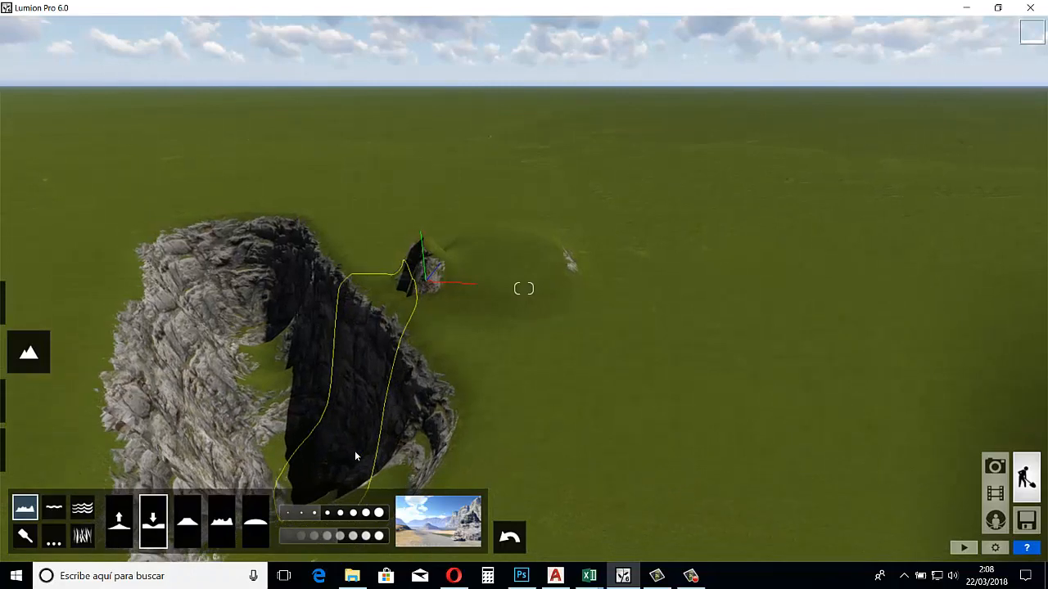
{"action": "key", "text": "s"}
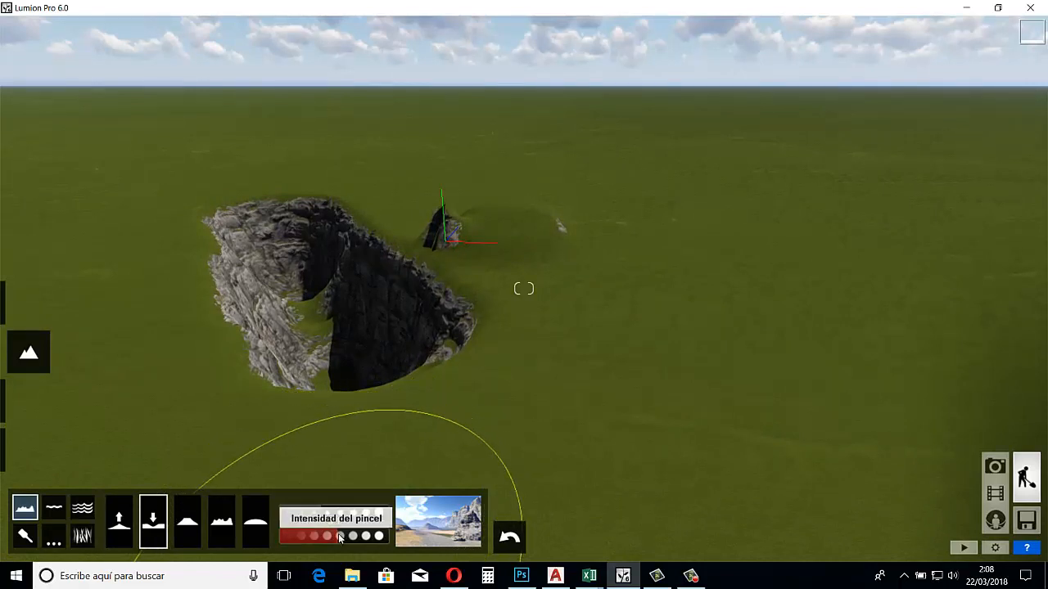
Raise a tall, steep rocky mountain on the flat ground on the opposite side from the pit
{"action": "left_click", "coordinate": [114, 522]}
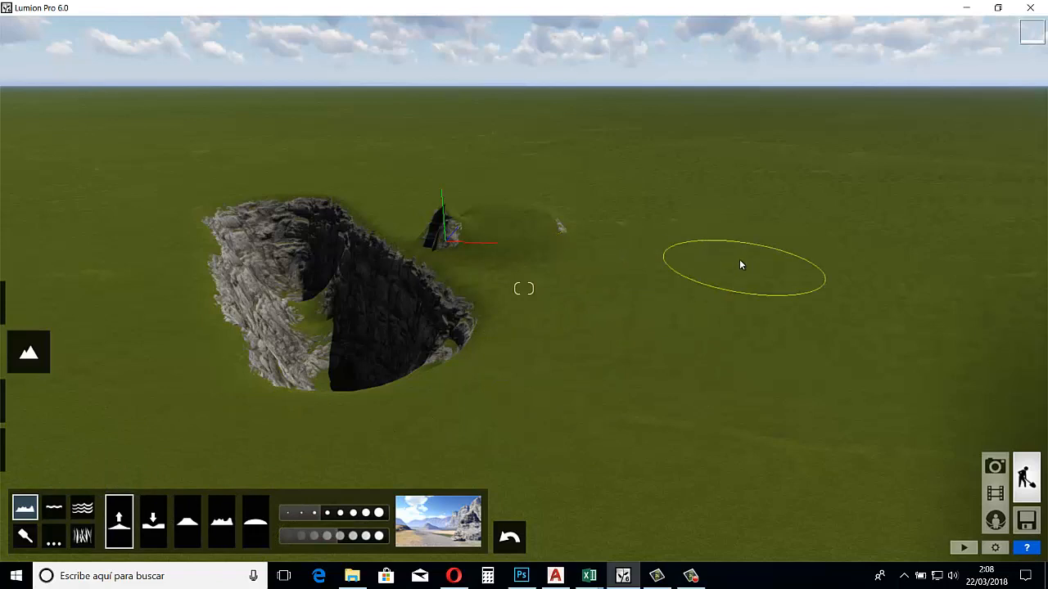
{"action": "mouse_move", "coordinate": [739, 258]}
{"action": "left_mouse_down"}
{"action": "mouse_move", "coordinate": [769, 233]}
{"action": "mouse_move", "coordinate": [777, 201]}
{"action": "mouse_move", "coordinate": [859, 193]}
{"action": "mouse_move", "coordinate": [905, 213]}
{"action": "mouse_move", "coordinate": [930, 280]}
{"action": "mouse_move", "coordinate": [1044, 292]}
{"action": "left_mouse_up"}
{"action": "key", "text": "s"}
{"action": "right_click_drag", "start_coordinate": [1044, 291], "coordinate": [1047, 302]}
{"action": "key", "text": "q"}
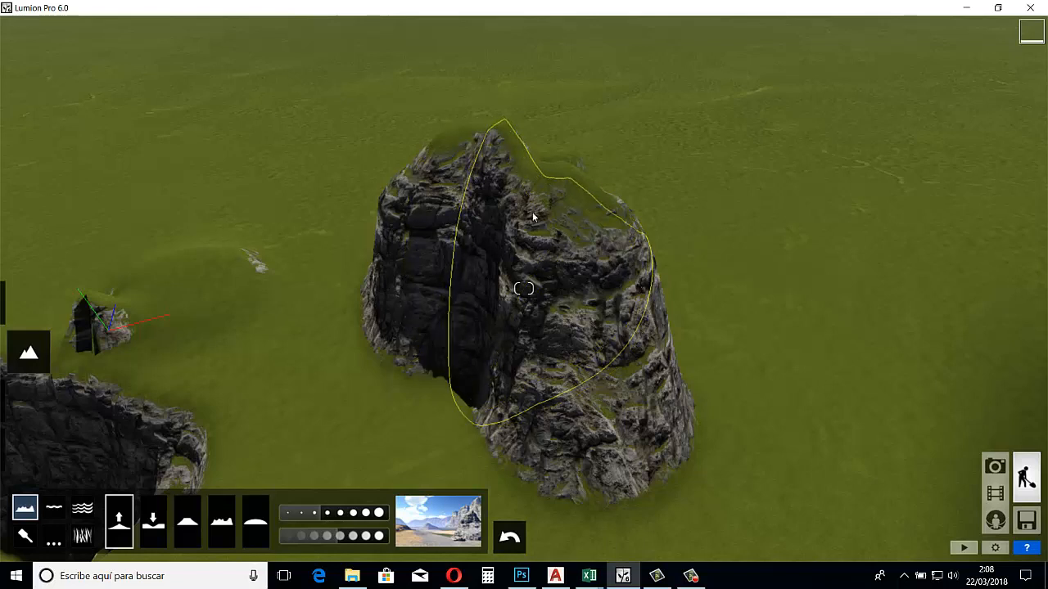
Flatten the top of the tall rocky mountain into a plateau, using a smaller brush with higher intensity
{"action": "left_click", "coordinate": [187, 525]}
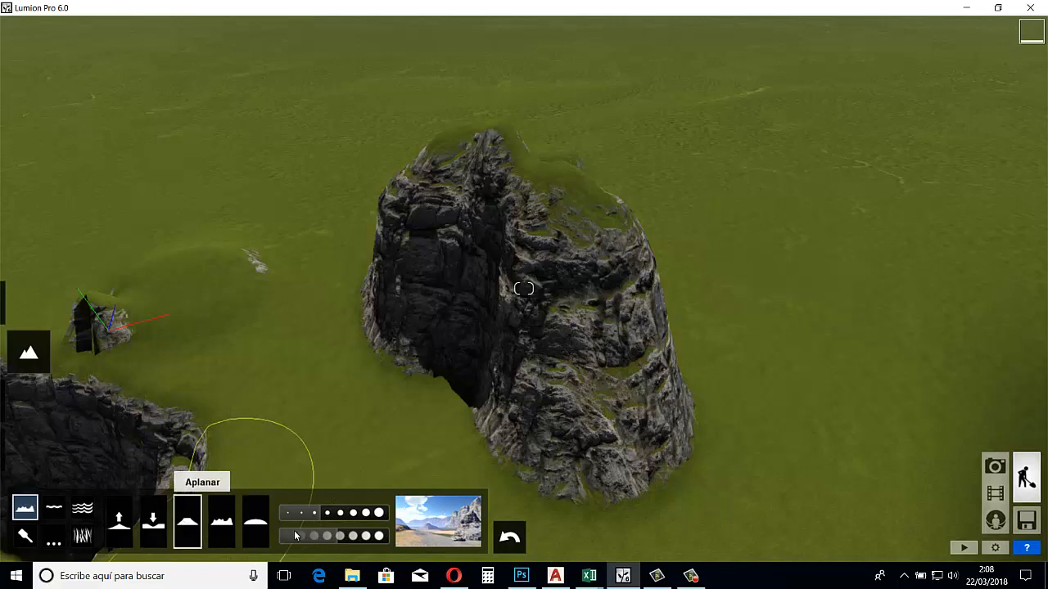
{"action": "left_click", "coordinate": [320, 518]}
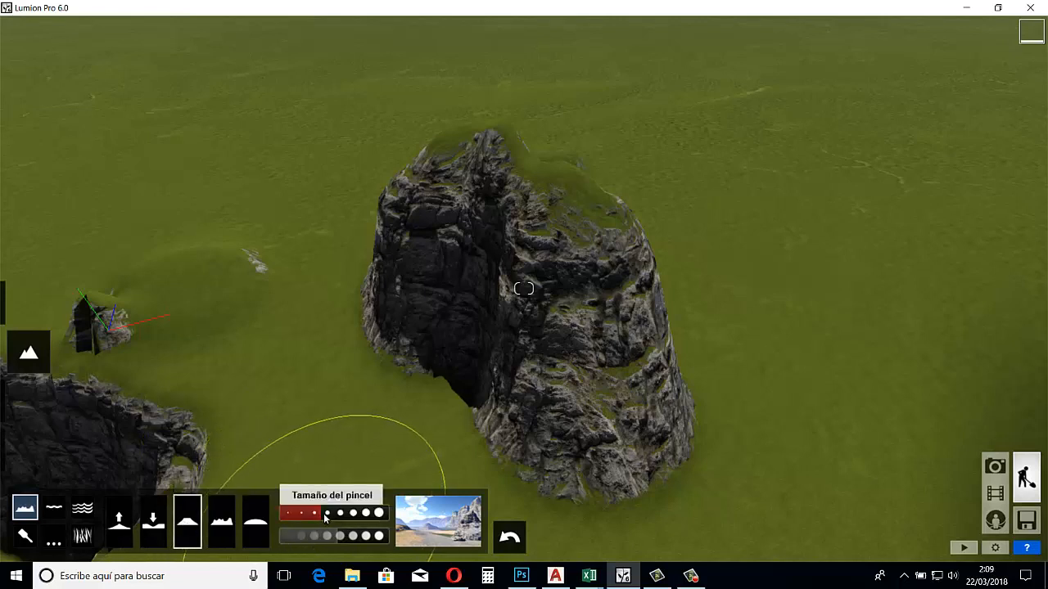
{"action": "left_click_drag", "start_coordinate": [324, 517], "coordinate": [279, 517]}
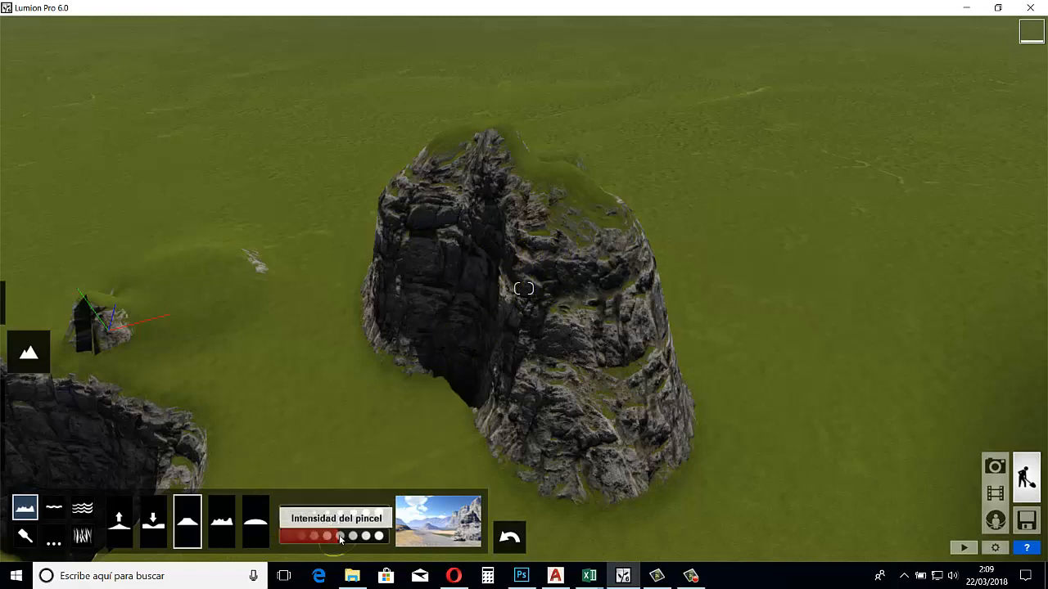
{"action": "left_click_drag", "start_coordinate": [343, 534], "coordinate": [368, 533]}
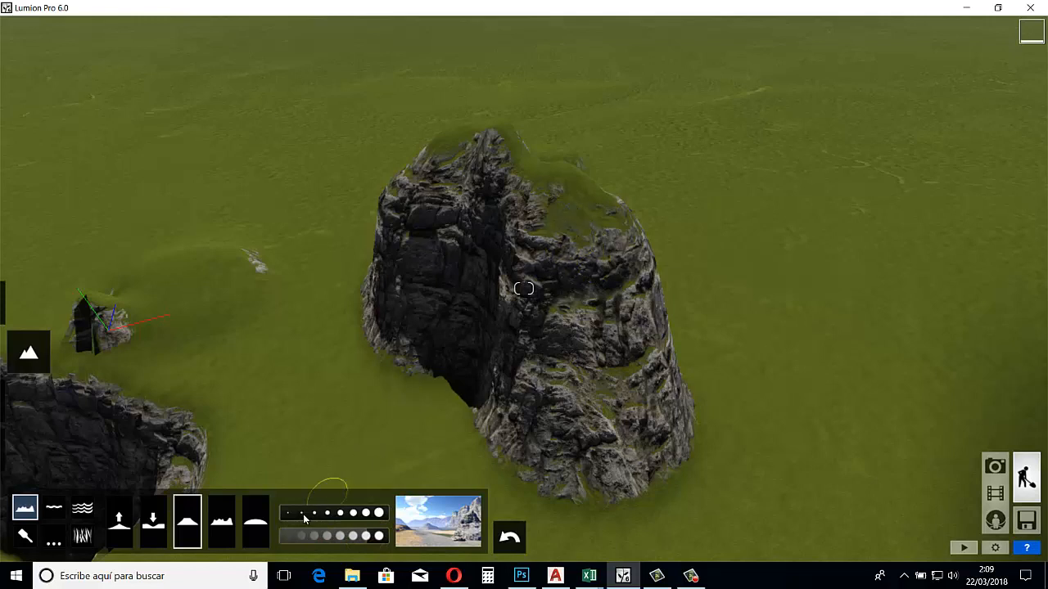
{"action": "left_click_drag", "start_coordinate": [305, 514], "coordinate": [328, 513]}
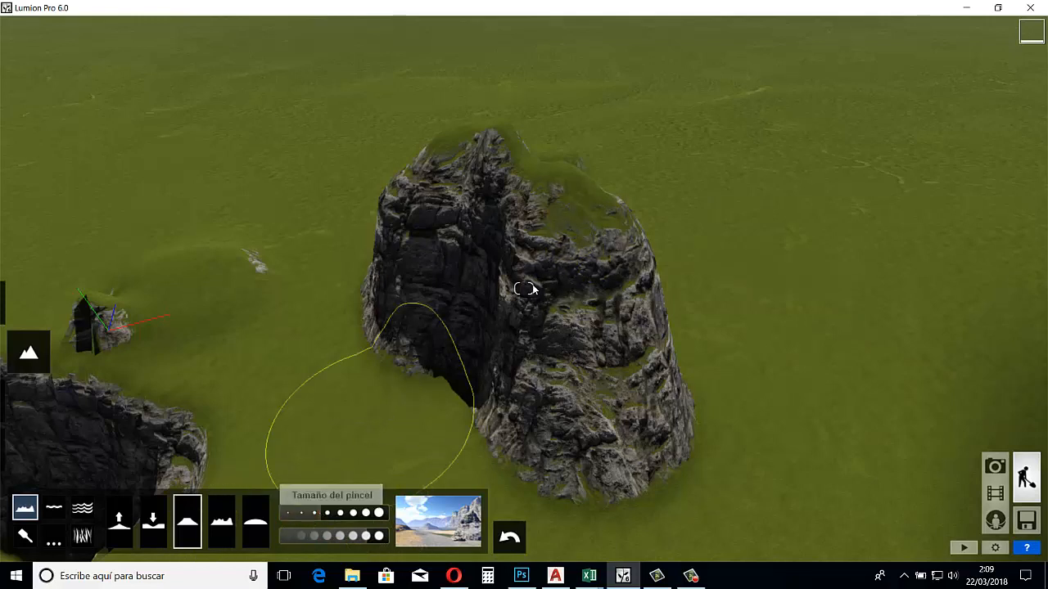
{"action": "left_click", "coordinate": [308, 514]}
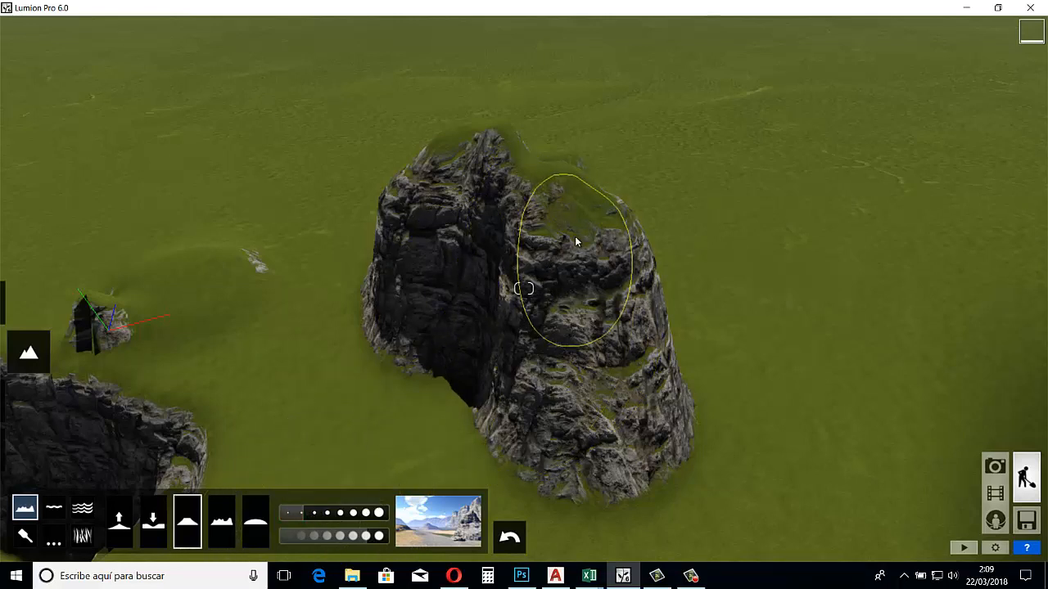
{"action": "mouse_move", "coordinate": [576, 242]}
{"action": "left_mouse_down"}
{"action": "mouse_move", "coordinate": [486, 163]}
{"action": "mouse_move", "coordinate": [570, 215]}
{"action": "mouse_move", "coordinate": [534, 212]}
{"action": "mouse_move", "coordinate": [462, 170]}
{"action": "mouse_move", "coordinate": [486, 170]}
{"action": "left_mouse_up"}
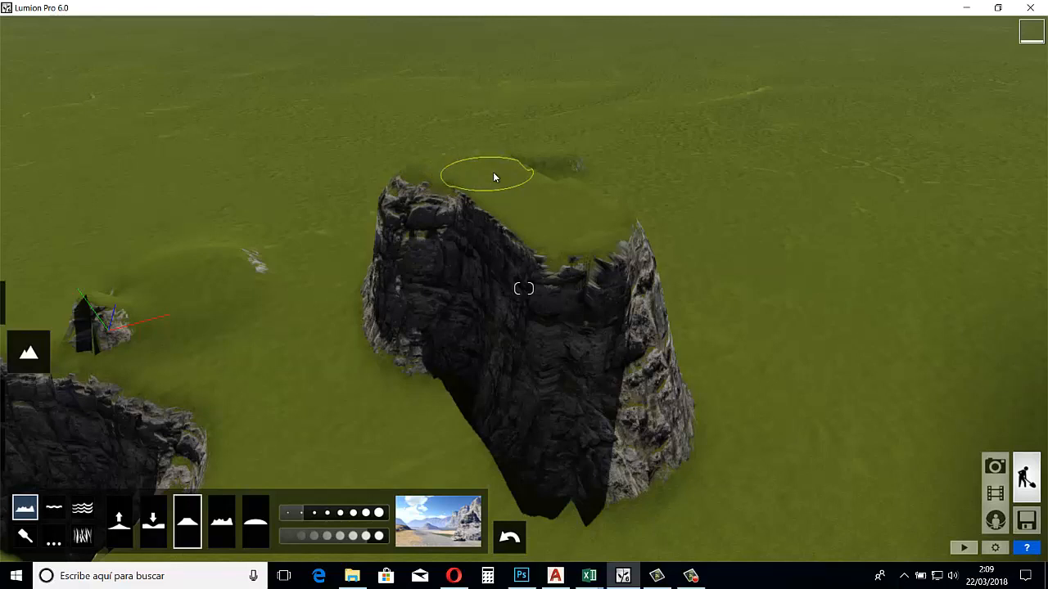
{"action": "mouse_move", "coordinate": [492, 172]}
{"action": "right_mouse_down"}
{"action": "mouse_move", "coordinate": [540, 189]}
{"action": "mouse_move", "coordinate": [548, 169]}
{"action": "mouse_move", "coordinate": [559, 171]}
{"action": "right_mouse_up"}
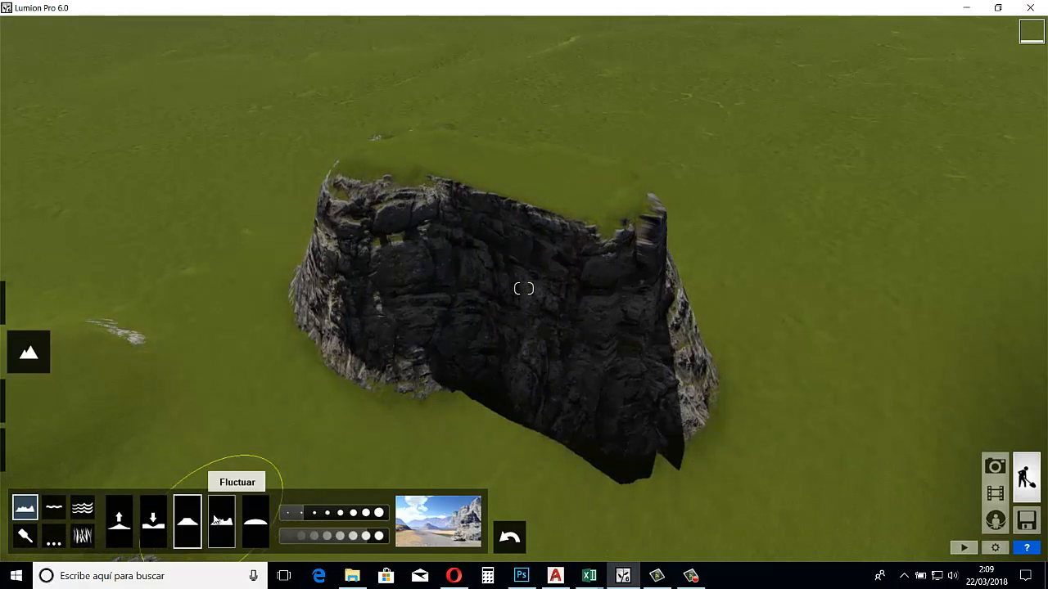
Smooth the upper edge of the flattened mountain, softening its jagged rim and cliff face
{"action": "left_click", "coordinate": [258, 512]}
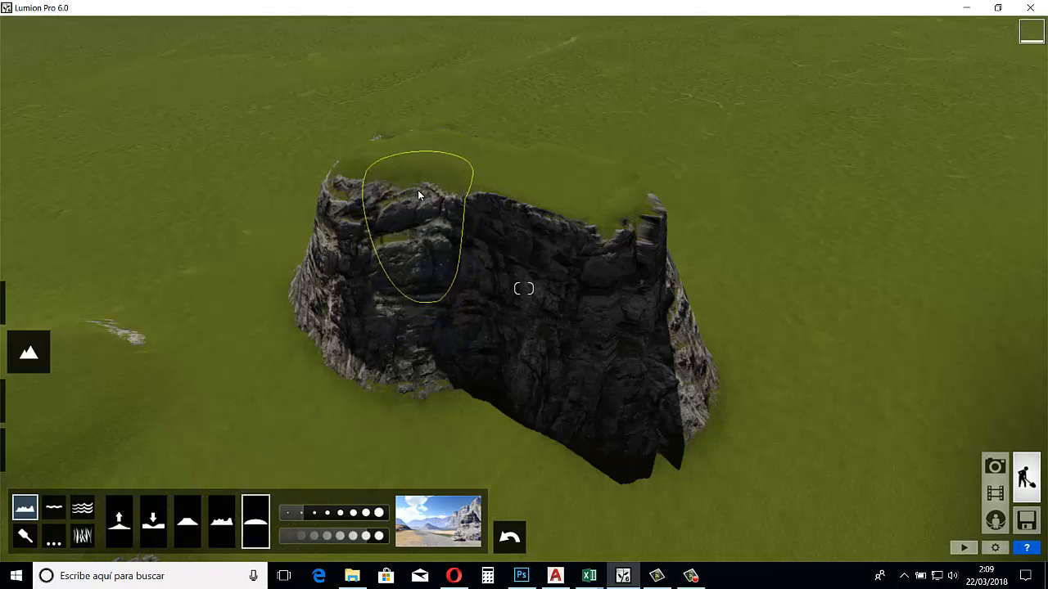
{"action": "mouse_move", "coordinate": [417, 191]}
{"action": "left_mouse_down"}
{"action": "mouse_move", "coordinate": [390, 190]}
{"action": "mouse_move", "coordinate": [390, 176]}
{"action": "mouse_move", "coordinate": [424, 195]}
{"action": "mouse_move", "coordinate": [530, 189]}
{"action": "mouse_move", "coordinate": [577, 221]}
{"action": "mouse_move", "coordinate": [626, 219]}
{"action": "mouse_move", "coordinate": [627, 204]}
{"action": "mouse_move", "coordinate": [573, 182]}
{"action": "left_mouse_up"}
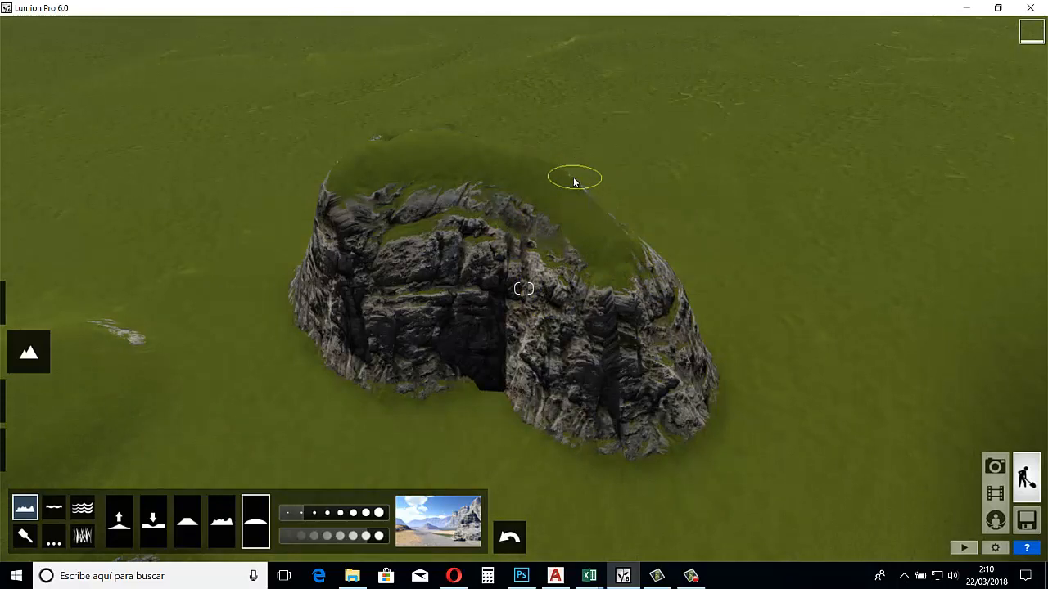
Roughen the flattened rocky mountain into tall jagged spikes with the Fluctuate (Fluctuar) terrain brush
{"action": "key", "text": "q"}
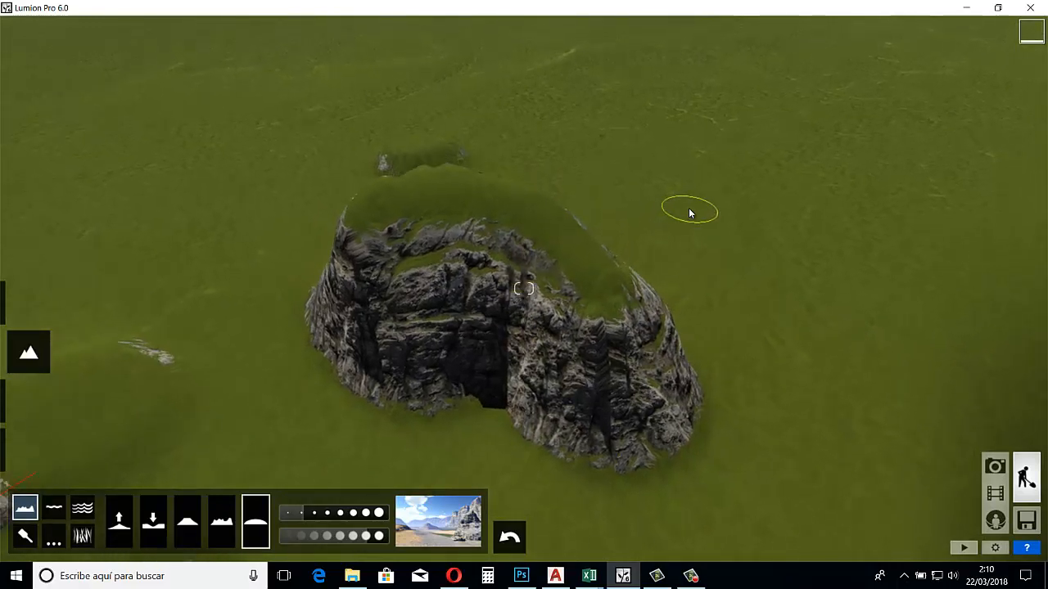
{"action": "key", "text": "e"}
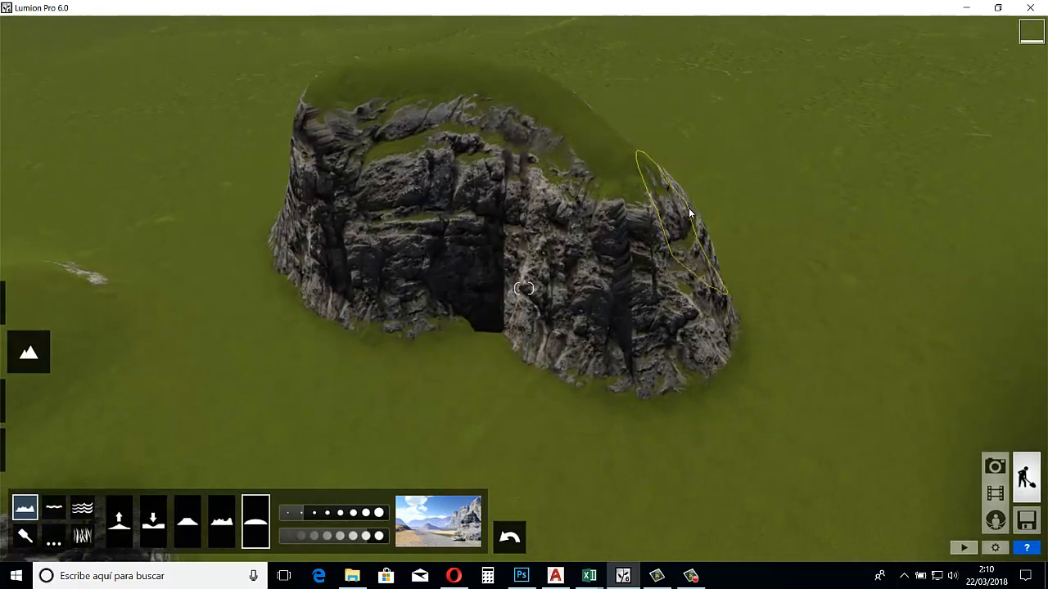
{"action": "key", "text": "w"}
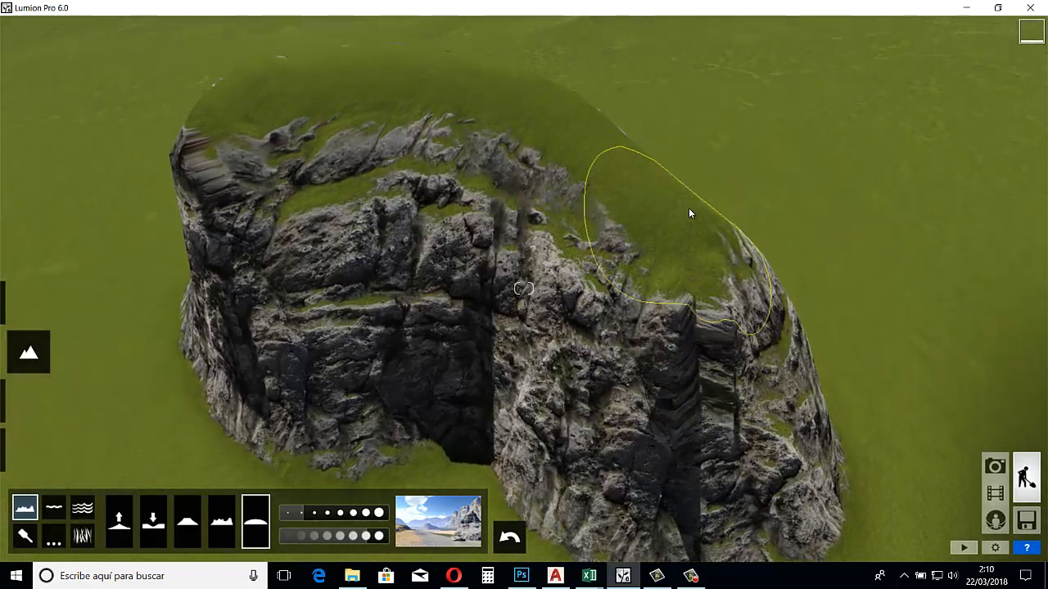
{"action": "key", "text": "s"}
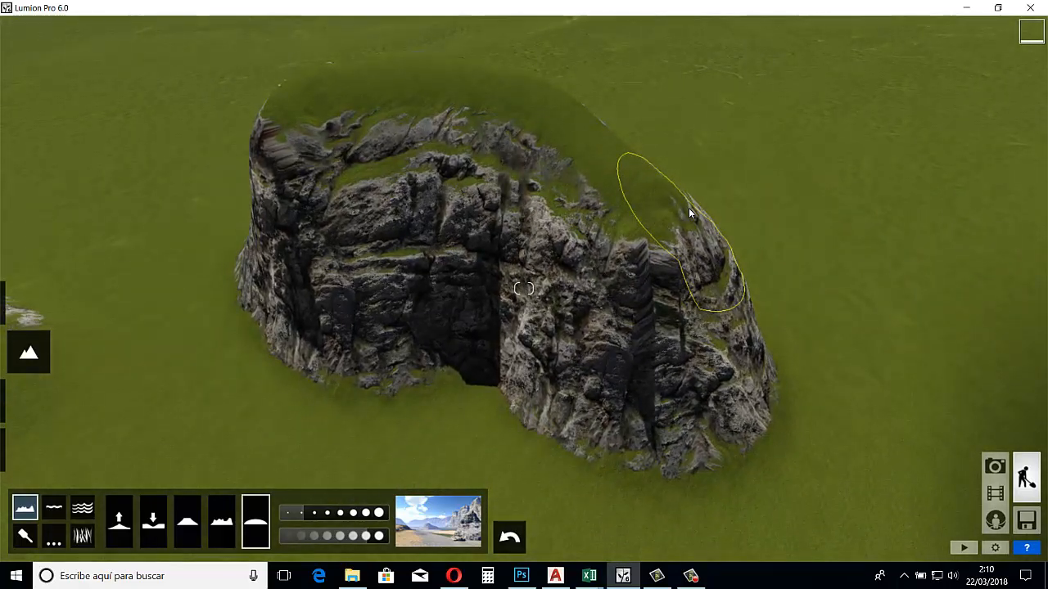
{"action": "key", "text": "s"}
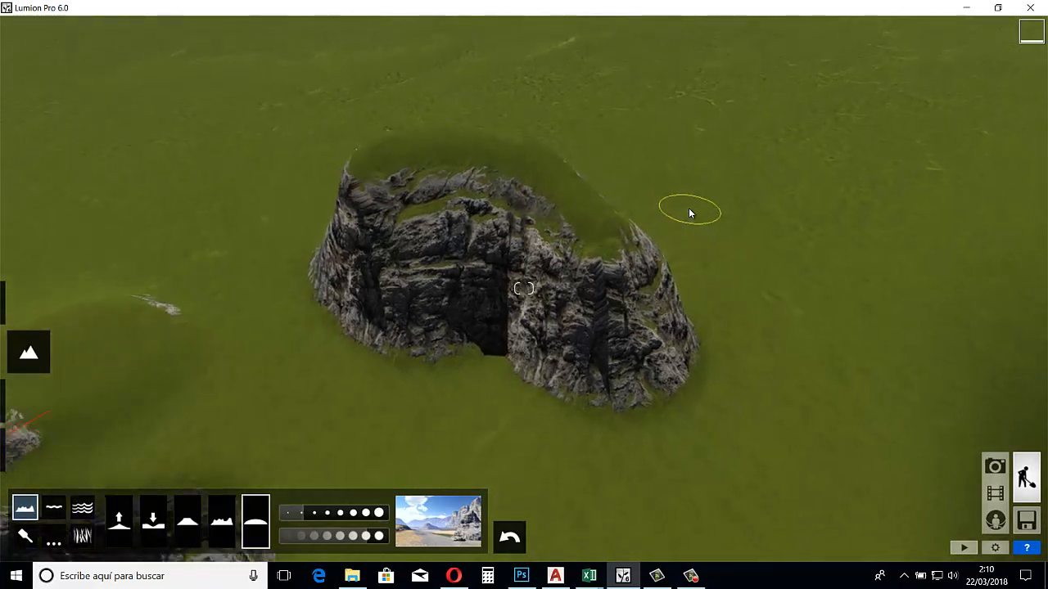
{"action": "left_click", "coordinate": [222, 522]}
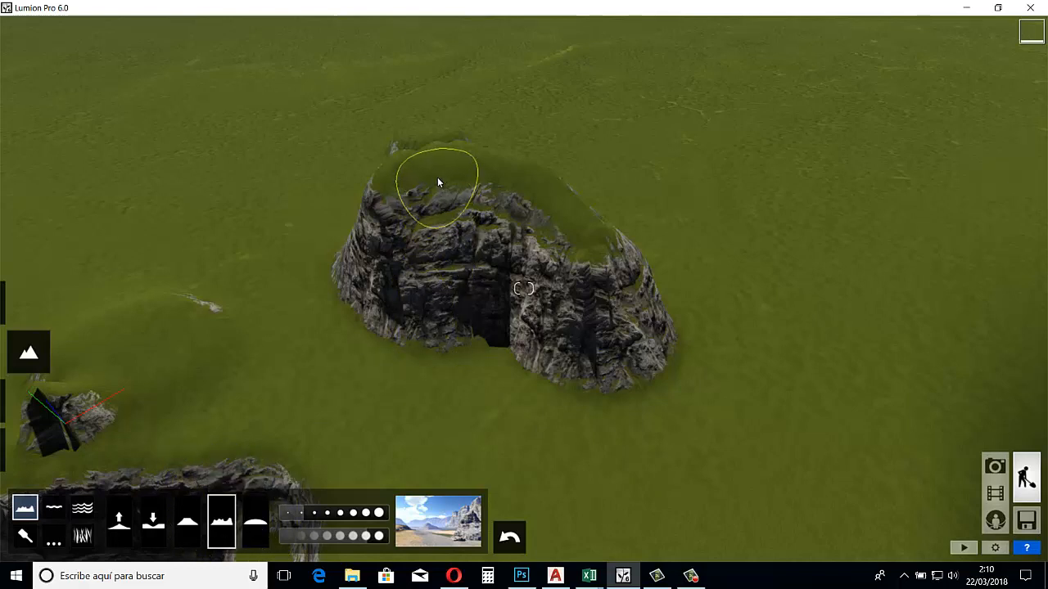
{"action": "mouse_move", "coordinate": [437, 181]}
{"action": "left_mouse_down"}
{"action": "mouse_move", "coordinate": [424, 178]}
{"action": "mouse_move", "coordinate": [436, 182]}
{"action": "mouse_move", "coordinate": [434, 168]}
{"action": "mouse_move", "coordinate": [496, 173]}
{"action": "mouse_move", "coordinate": [597, 209]}
{"action": "mouse_move", "coordinate": [601, 226]}
{"action": "mouse_move", "coordinate": [552, 235]}
{"action": "mouse_move", "coordinate": [538, 215]}
{"action": "mouse_move", "coordinate": [449, 209]}
{"action": "mouse_move", "coordinate": [329, 232]}
{"action": "left_mouse_up"}
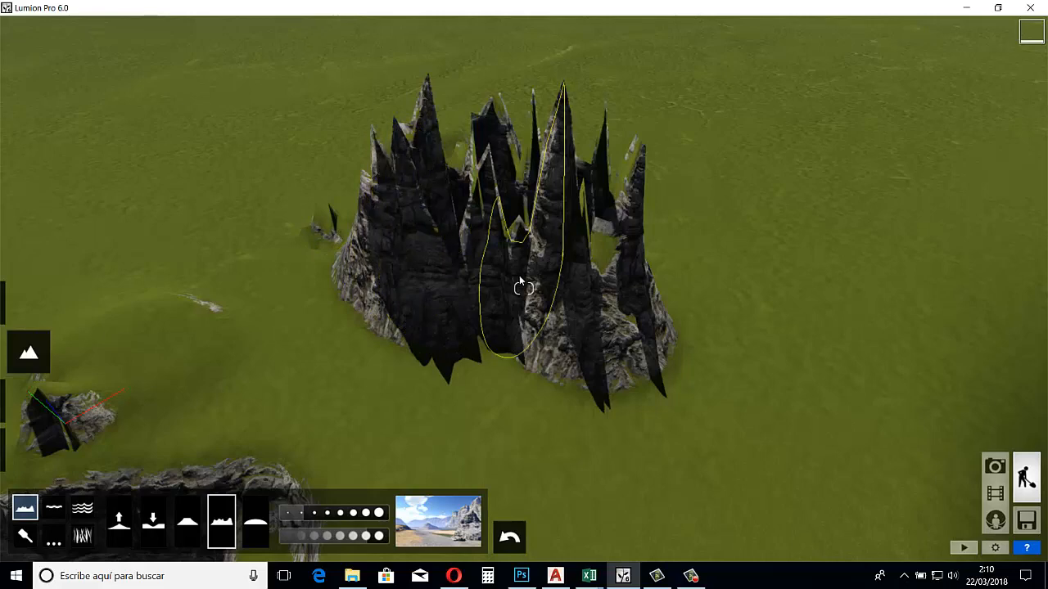
Examine the spiked mountain from several sides, up close and from a distance, including its base beside the pit
{"action": "key", "text": "w"}
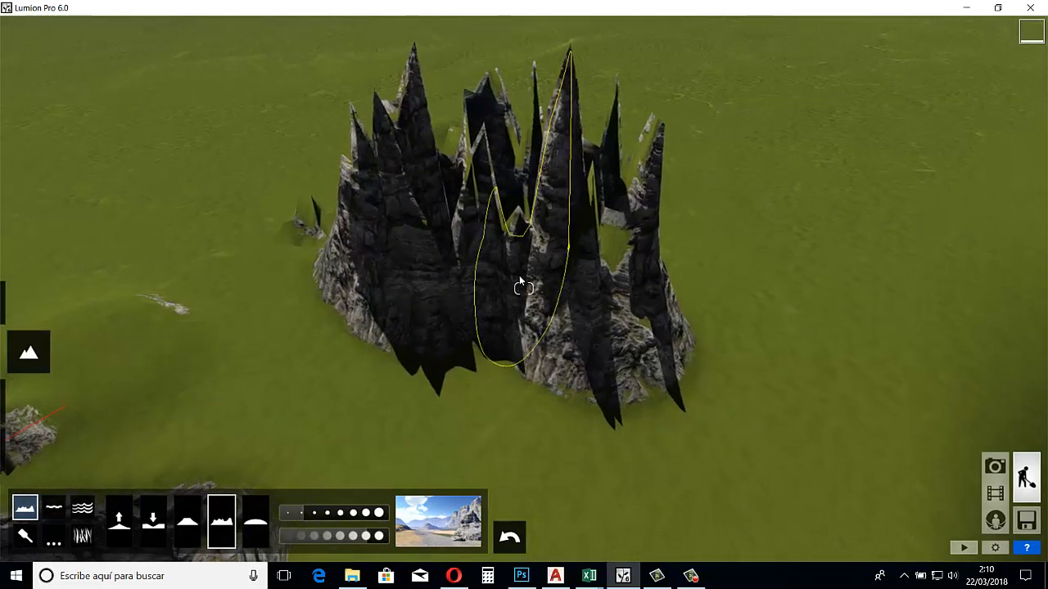
{"action": "right_click_drag", "start_coordinate": [517, 276], "coordinate": [369, 302]}
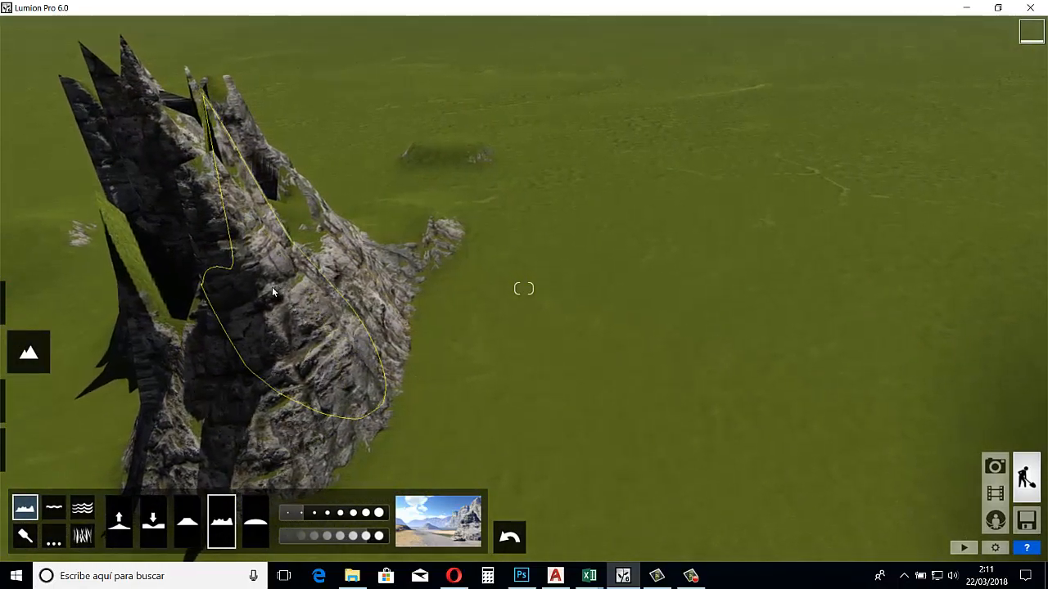
{"action": "right_click_drag", "start_coordinate": [272, 286], "coordinate": [292, 289]}
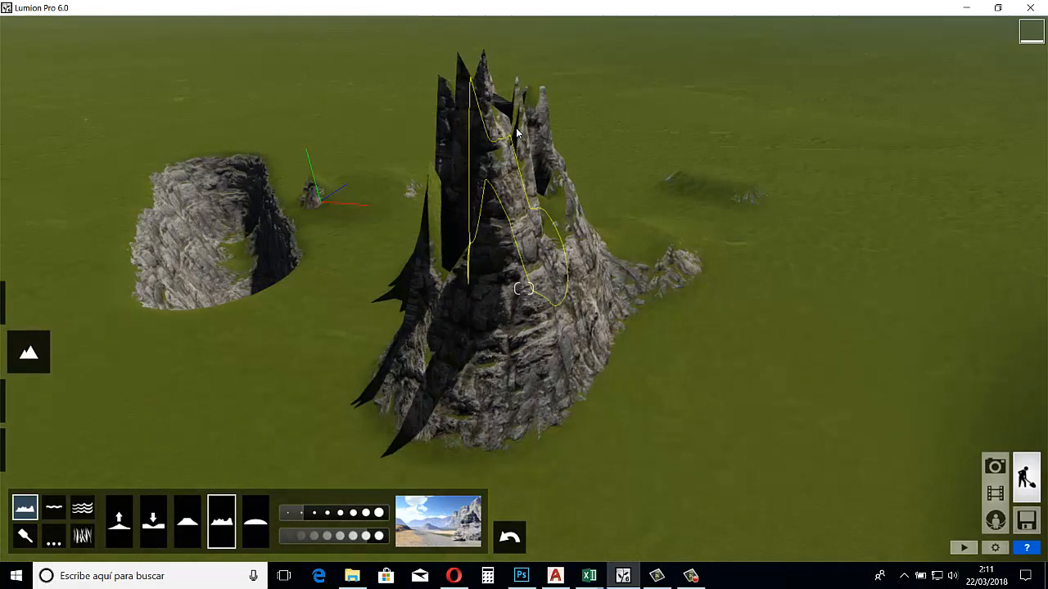
{"action": "key", "text": "a"}
{"action": "key", "text": "a"}
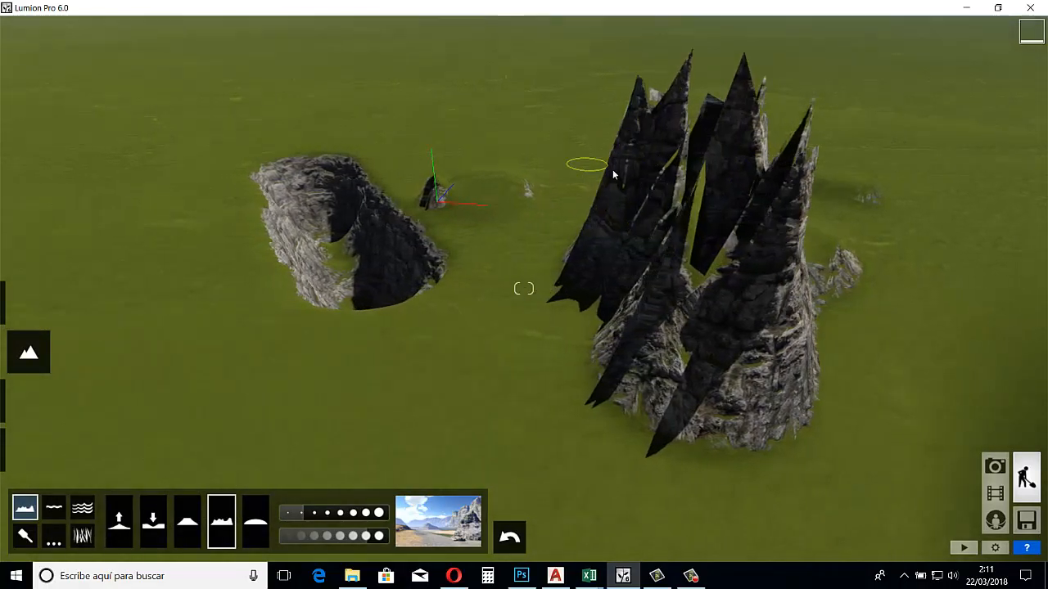
{"action": "right_click_drag", "start_coordinate": [612, 170], "coordinate": [541, 186]}
{"action": "key", "text": "a"}
{"action": "key", "text": "e"}
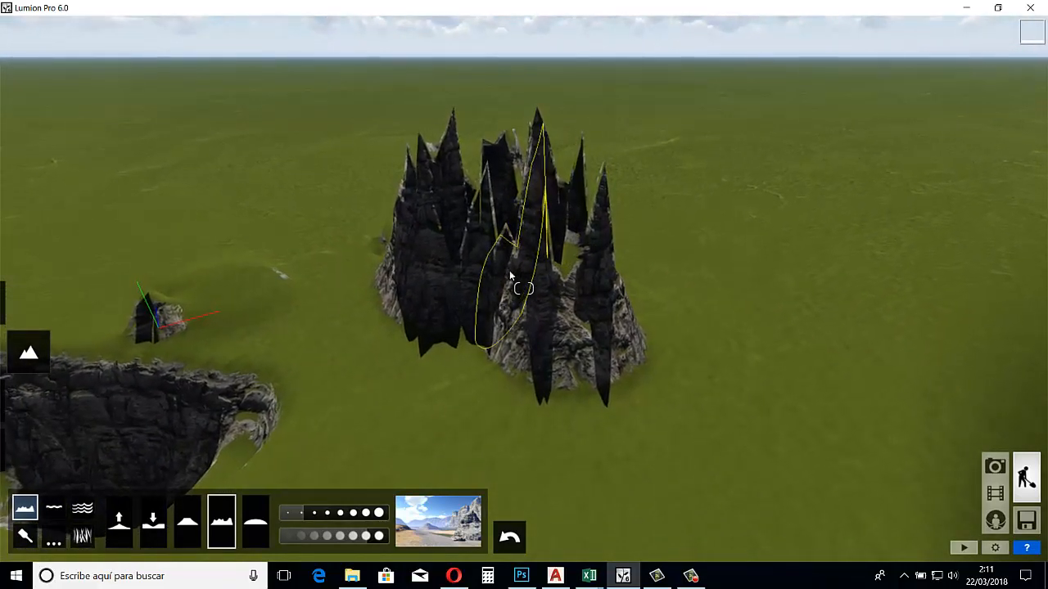
{"action": "key", "text": "w"}
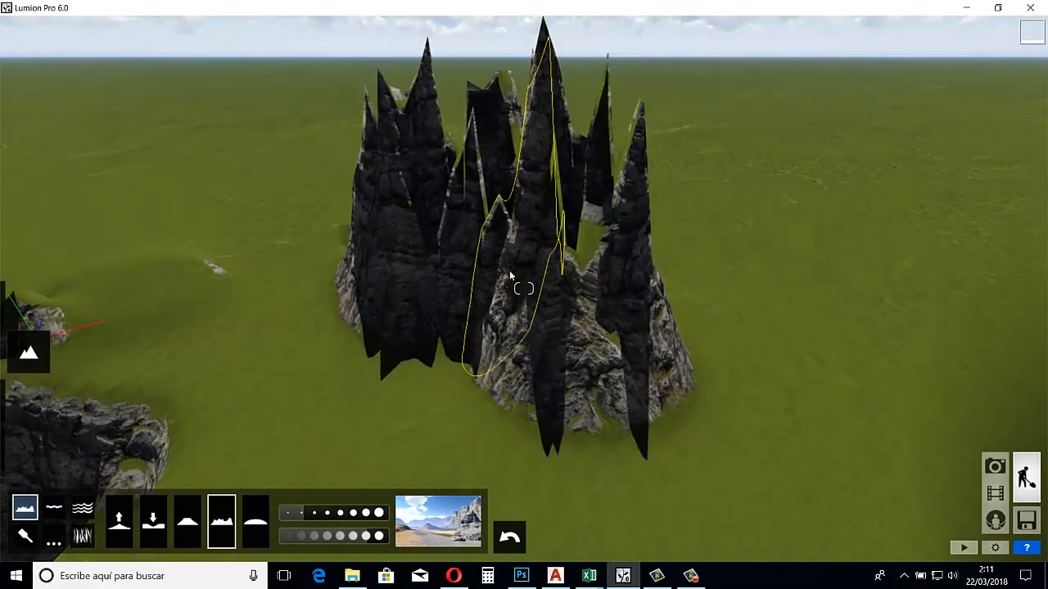
{"action": "key", "text": "a"}
{"action": "right_click_drag", "start_coordinate": [389, 388], "coordinate": [390, 389]}
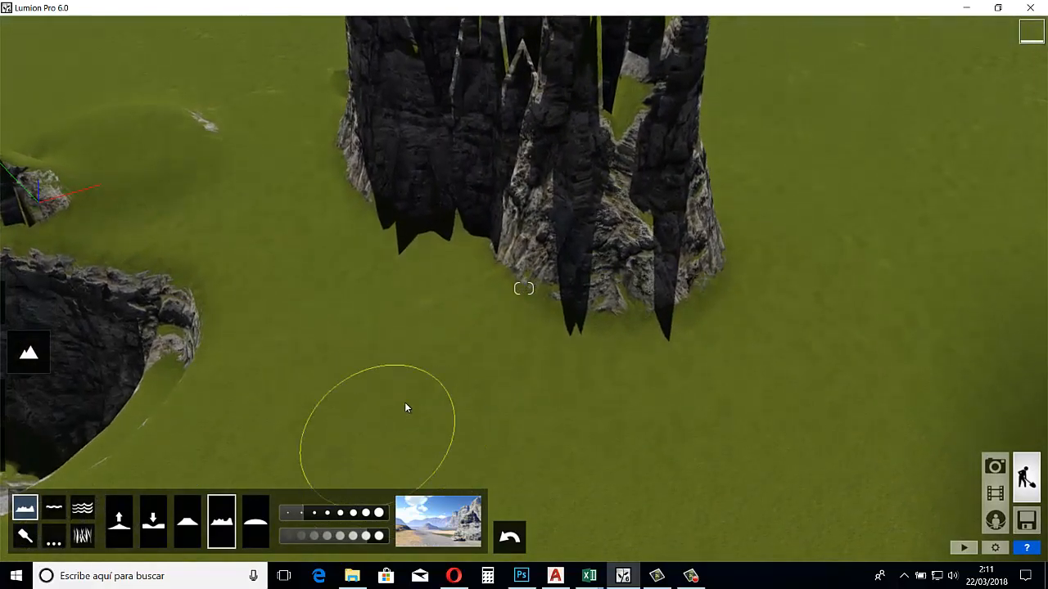
{"action": "key", "text": "w"}
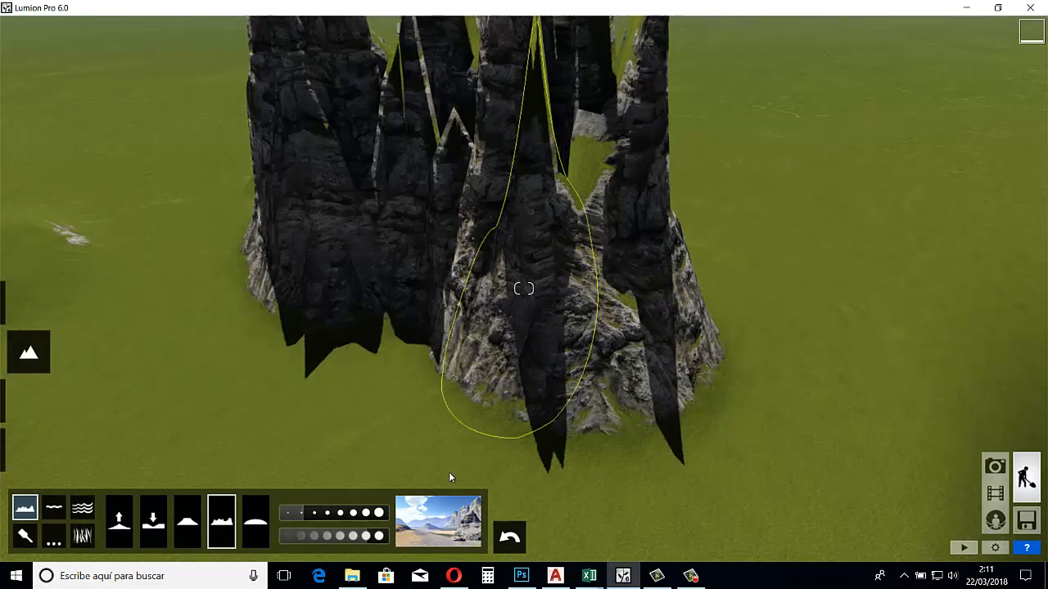
Change the landscape type to the bright green grassland with moss-covered rock
{"action": "left_click", "coordinate": [431, 518]}
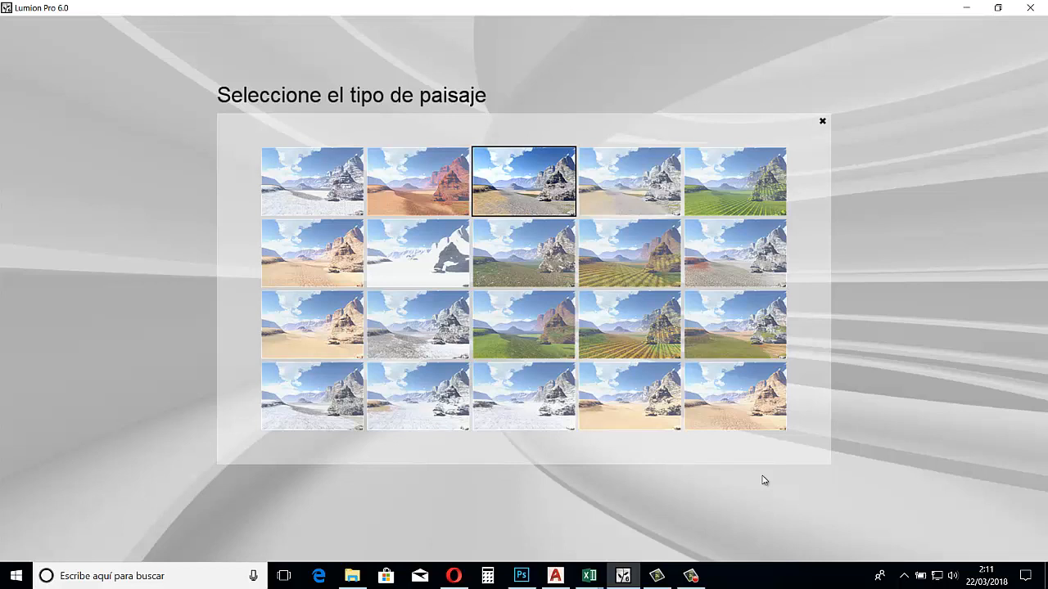
{"action": "left_click", "coordinate": [752, 207]}
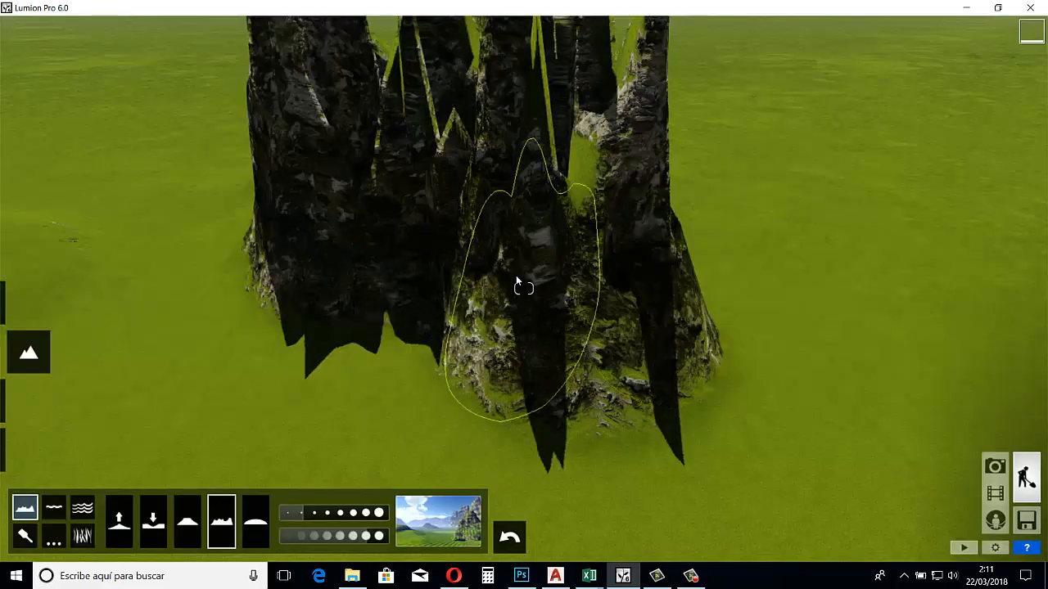
{"action": "right_click_drag", "start_coordinate": [484, 283], "coordinate": [515, 282]}
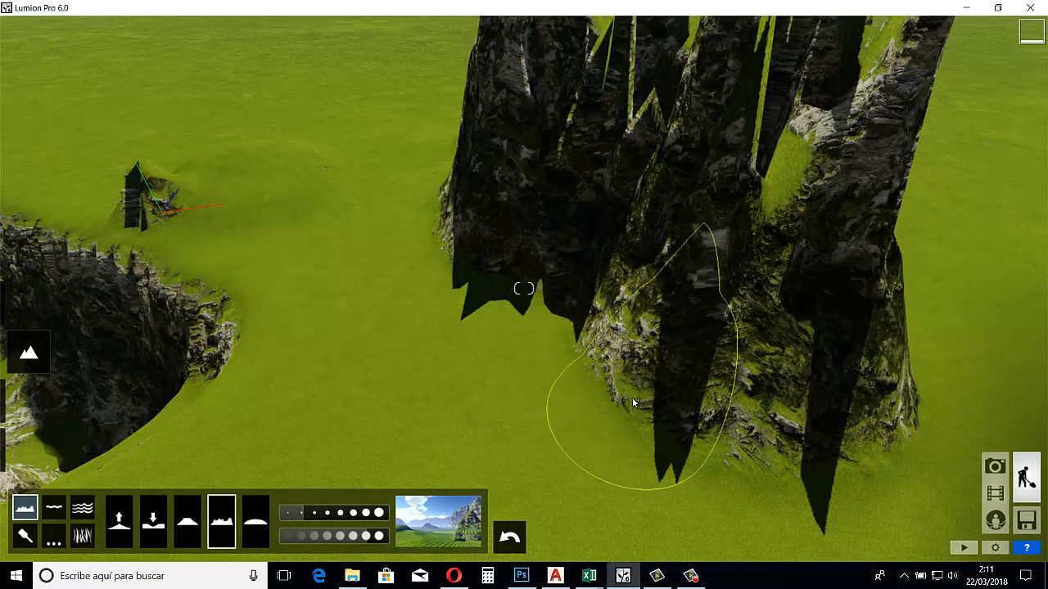
Change the landscape type to the orange sand desert with red rock
{"action": "left_click", "coordinate": [446, 523]}
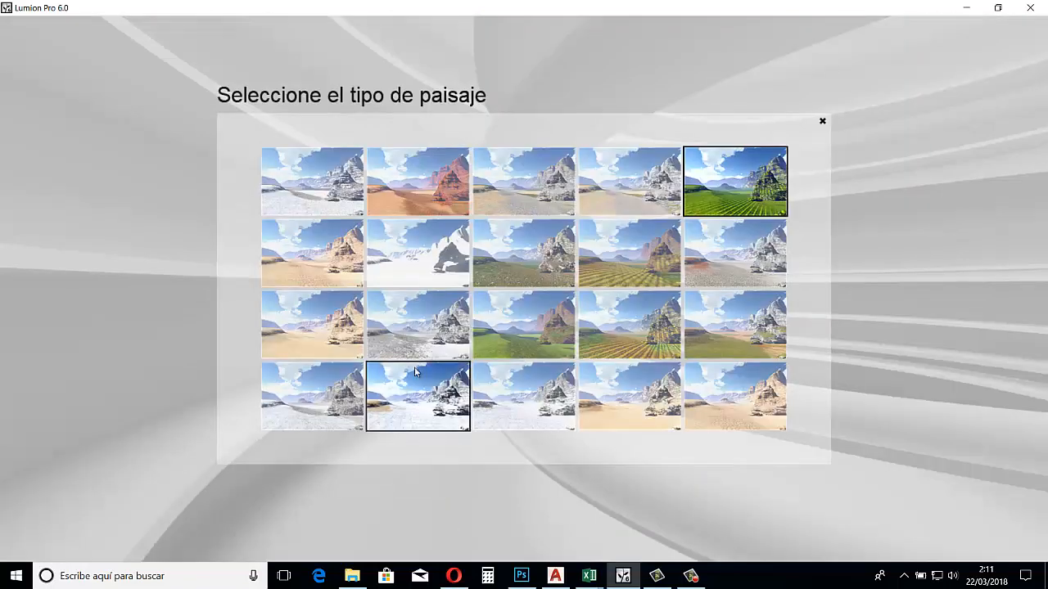
{"action": "left_click", "coordinate": [431, 180]}
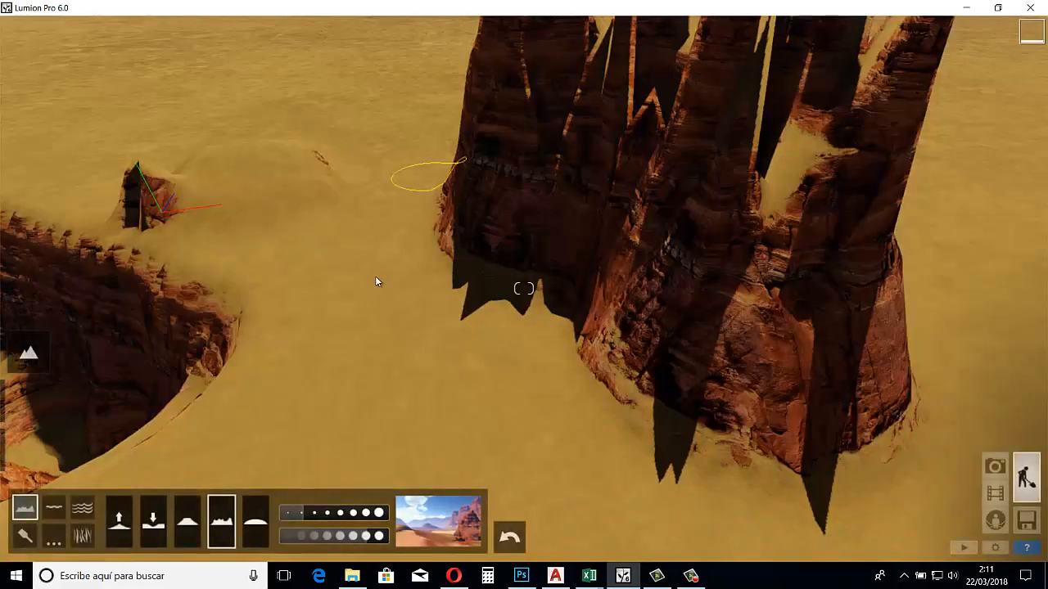
{"action": "right_click_drag", "start_coordinate": [345, 278], "coordinate": [299, 283]}
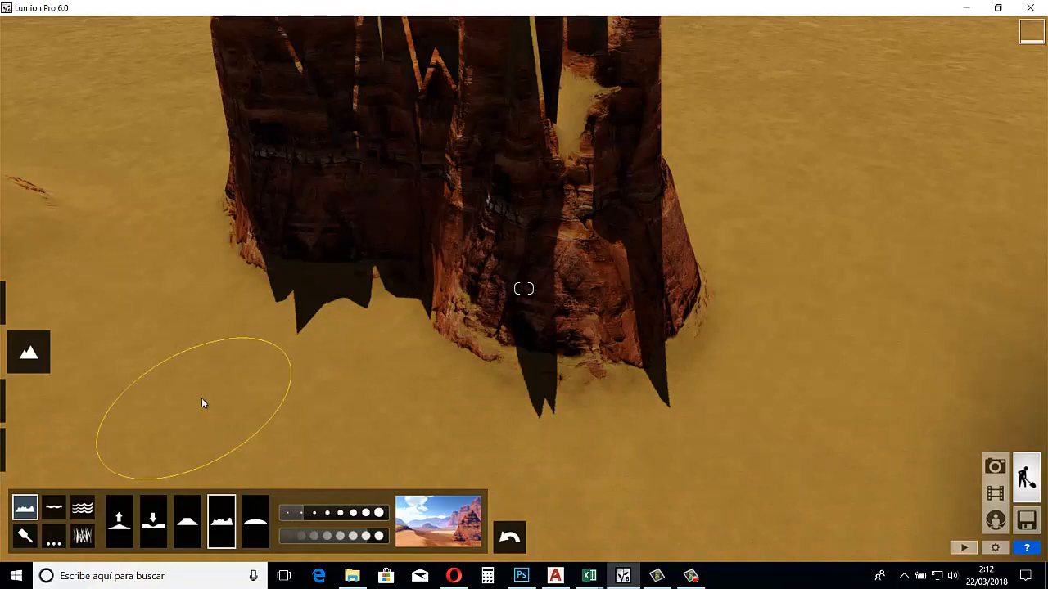
Place a small water surface on the floor of the large excavated pit
{"action": "mouse_move", "coordinate": [267, 371]}
{"action": "right_mouse_down"}
{"action": "mouse_move", "coordinate": [267, 358]}
{"action": "mouse_move", "coordinate": [270, 373]}
{"action": "right_mouse_up"}
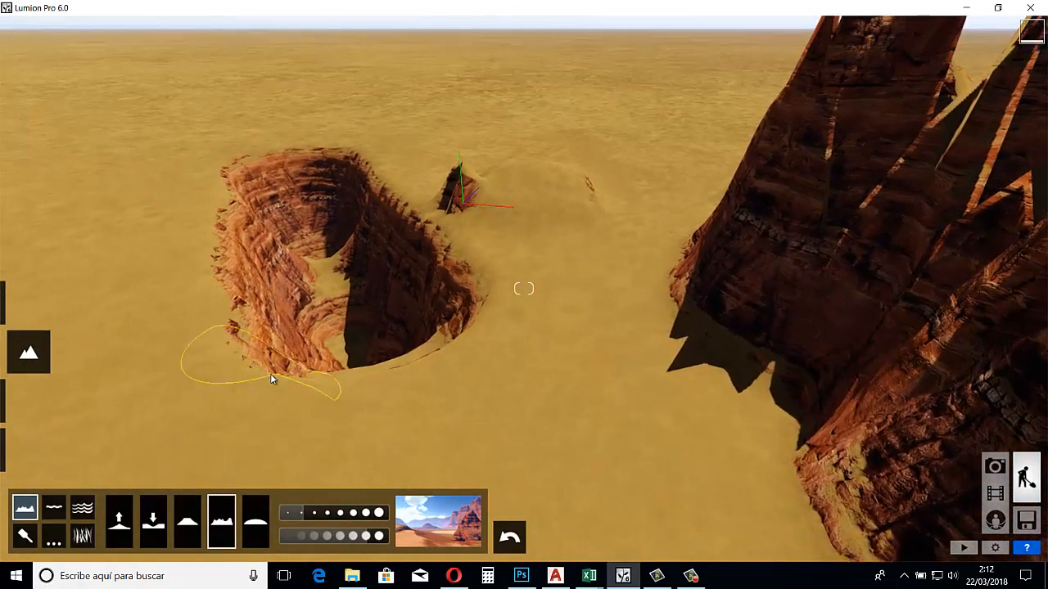
{"action": "left_click", "coordinate": [56, 509]}
{"action": "left_click", "coordinate": [76, 511]}
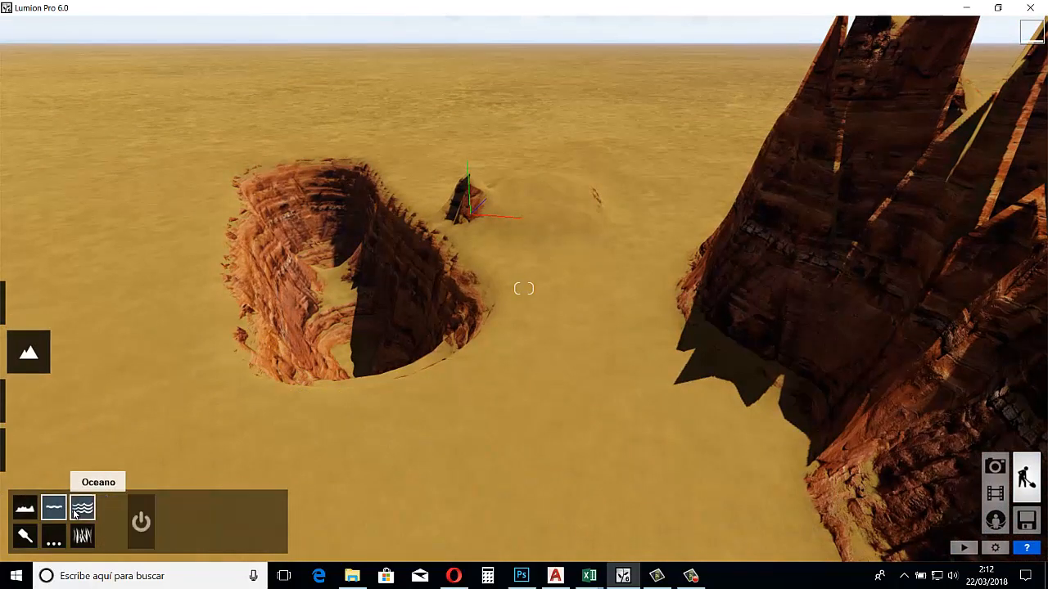
{"action": "left_click", "coordinate": [55, 509]}
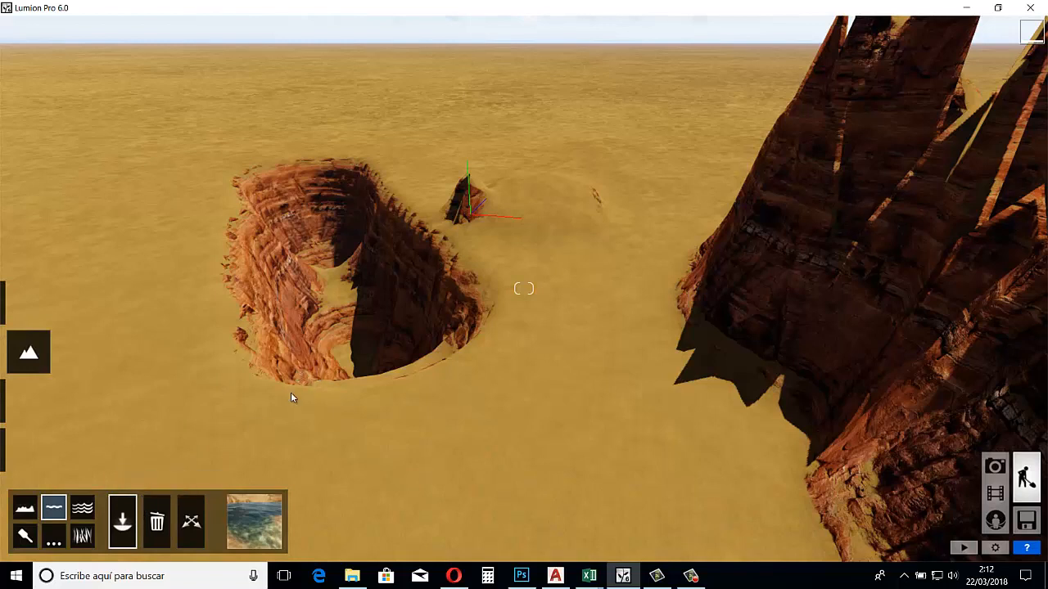
{"action": "left_click", "coordinate": [328, 316]}
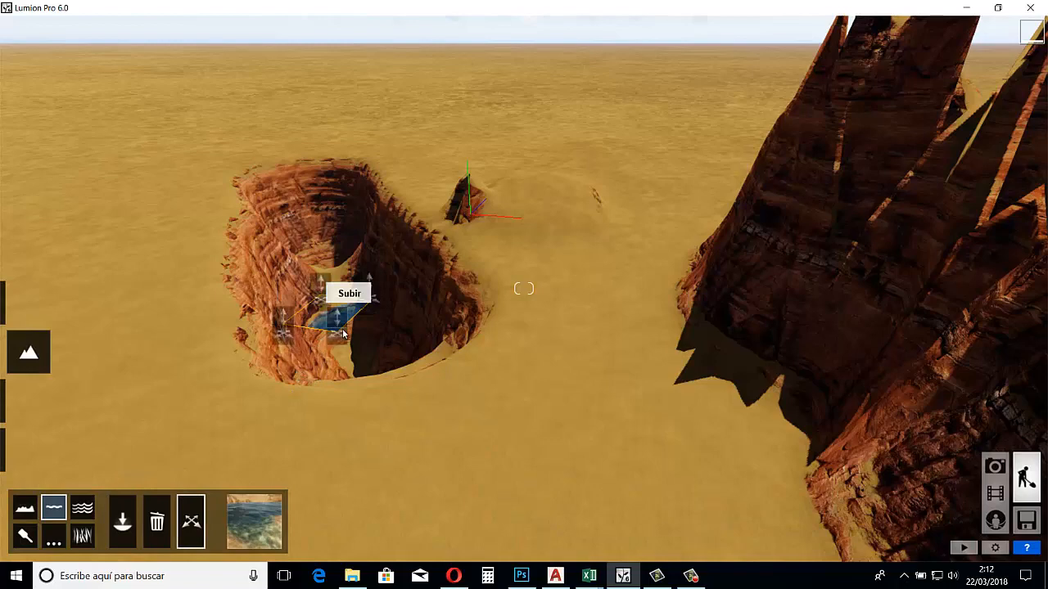
Change the type of the water in the pit to the light blue-green preset
{"action": "key", "text": "a"}
{"action": "key", "text": "w"}
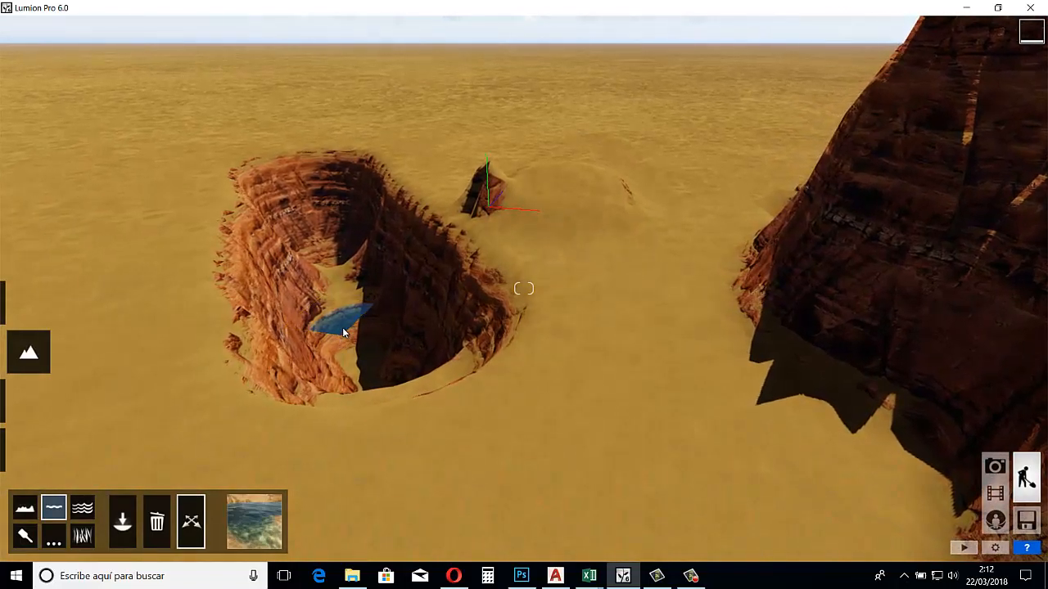
{"action": "mouse_move", "coordinate": [342, 328]}
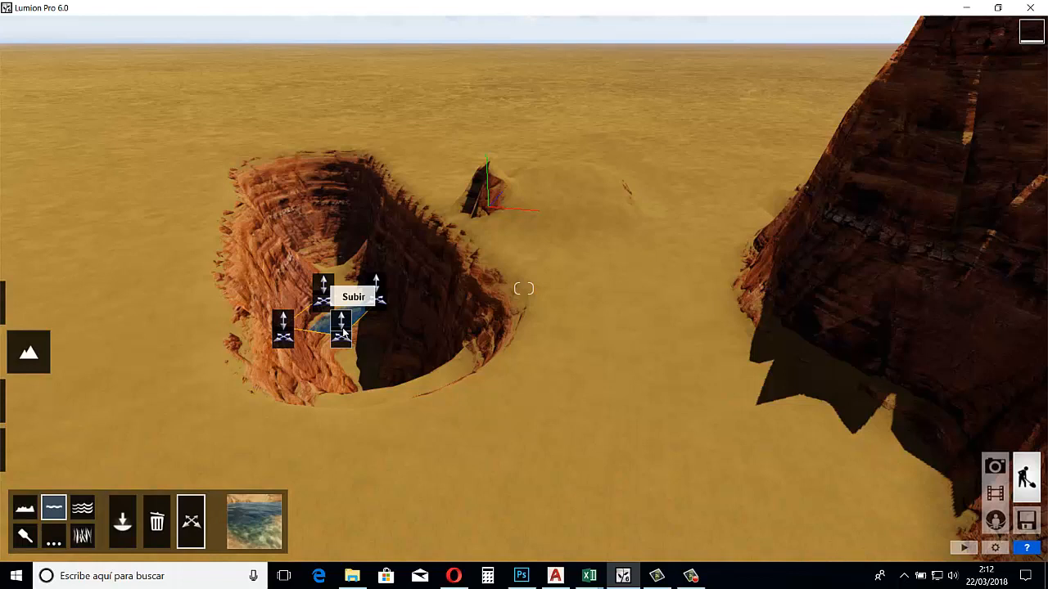
{"action": "left_click", "coordinate": [260, 511]}
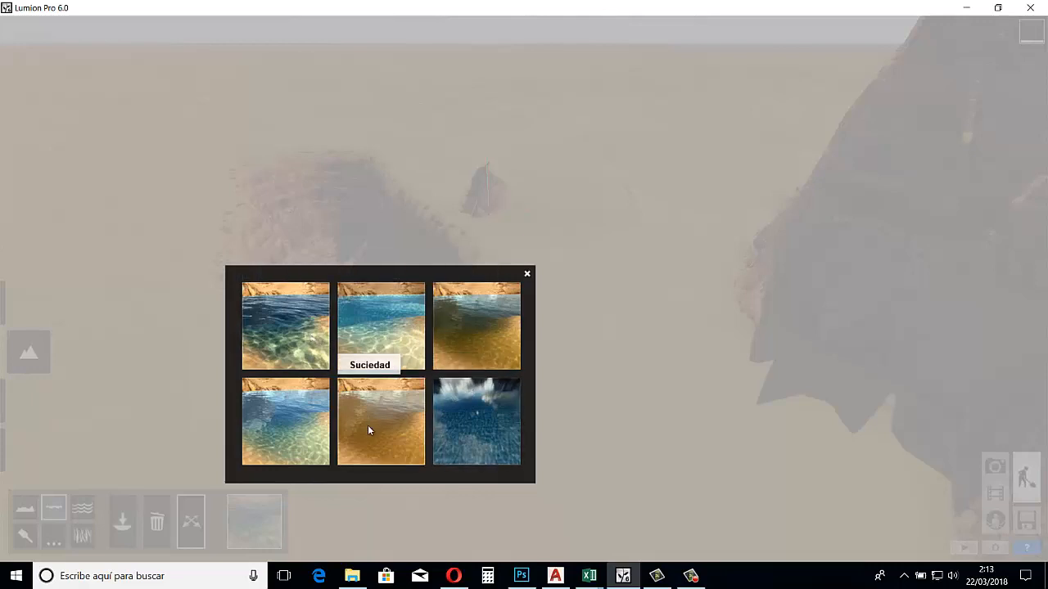
{"action": "left_click", "coordinate": [270, 428]}
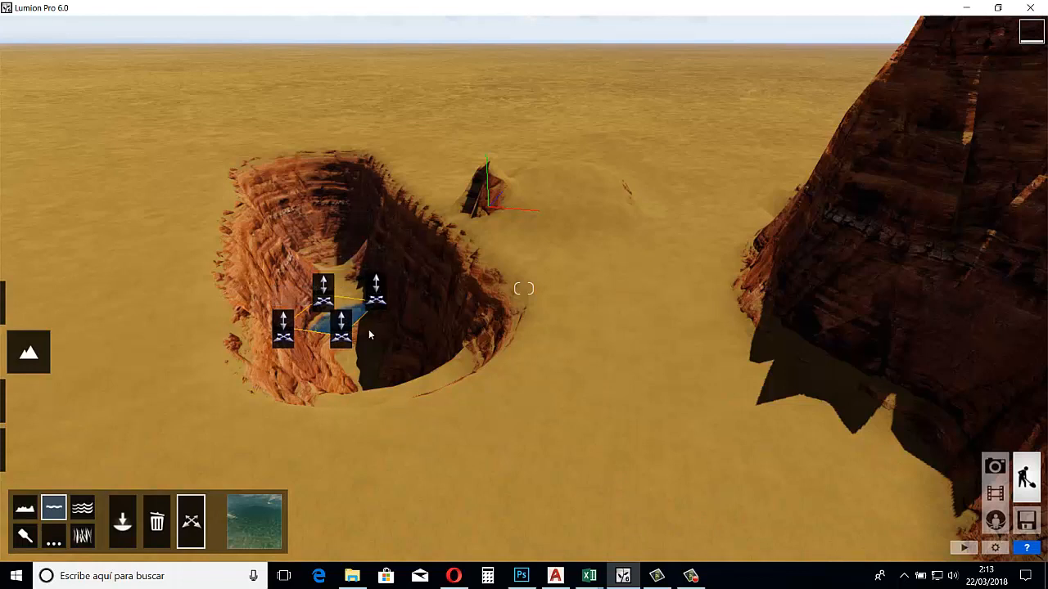
Stretch the water surface over the whole length and width of the pit and raise its level close to the rim
{"action": "key", "text": "w"}
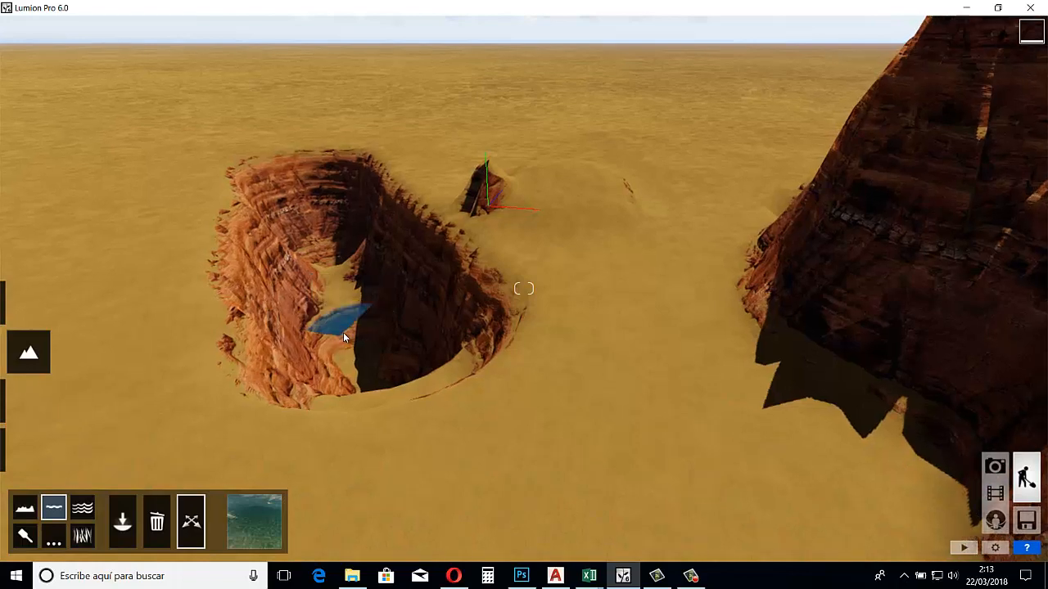
{"action": "key", "text": "a"}
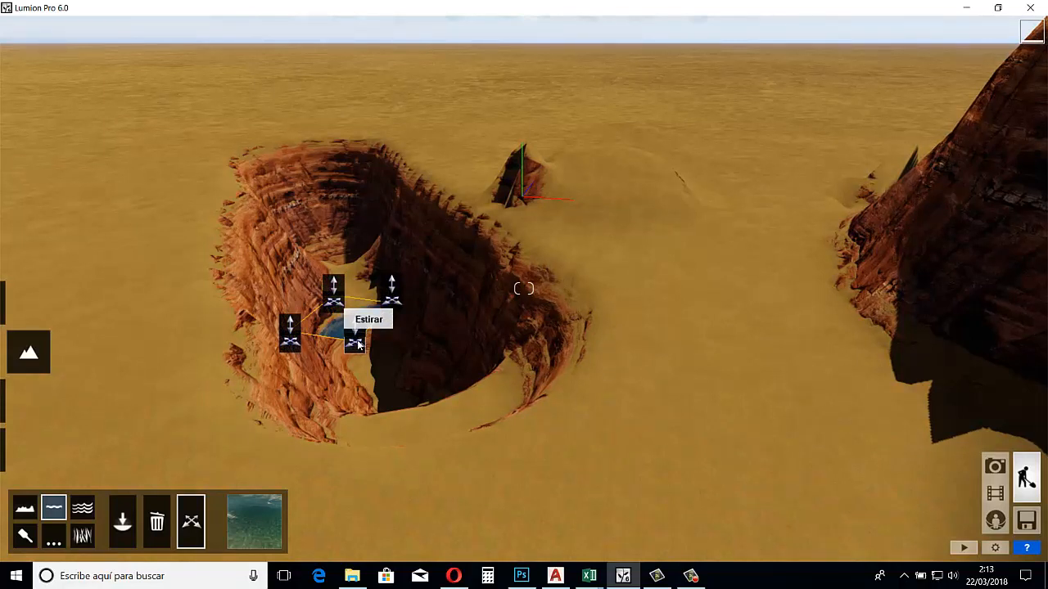
{"action": "left_click_drag", "start_coordinate": [357, 344], "coordinate": [444, 508]}
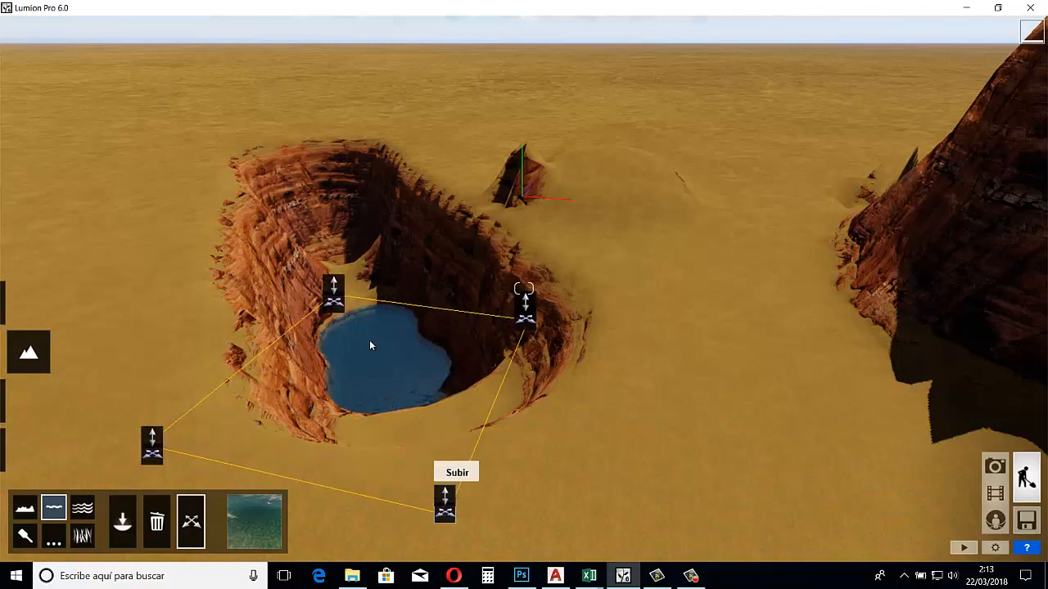
{"action": "left_click_drag", "start_coordinate": [335, 303], "coordinate": [318, 193]}
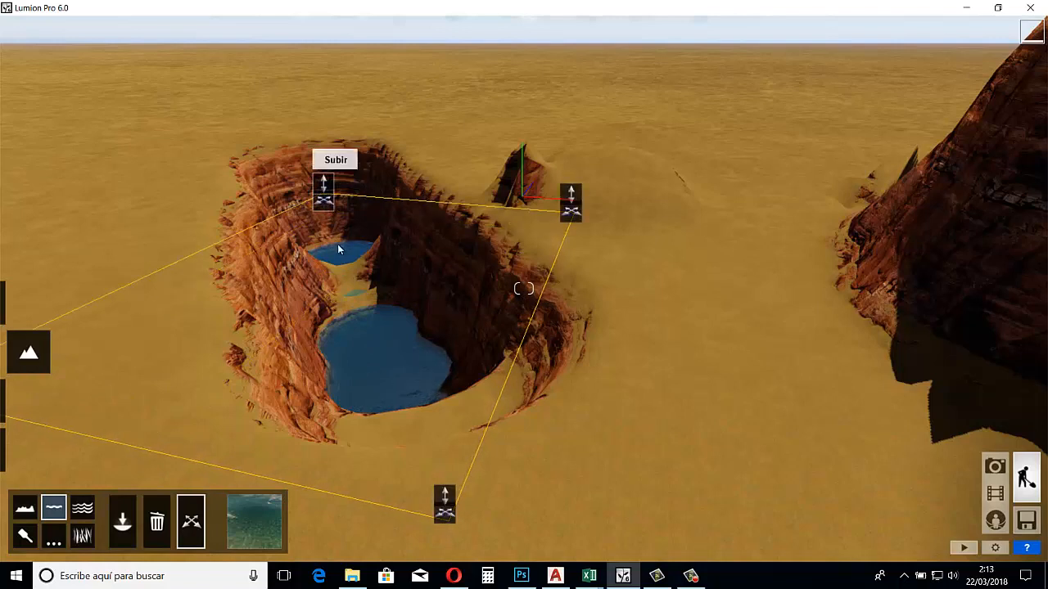
{"action": "key", "text": "s"}
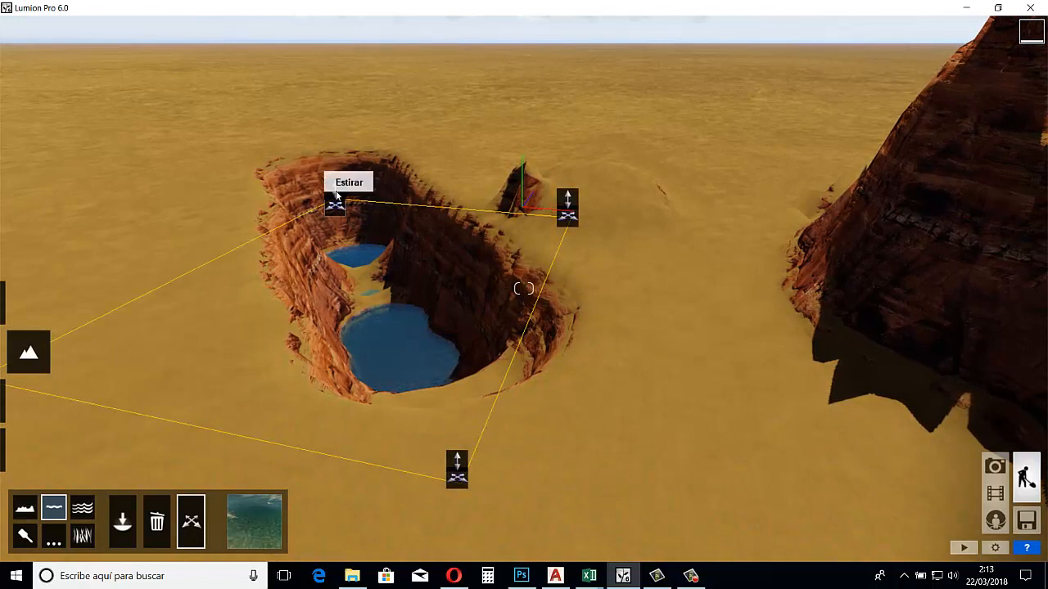
{"action": "left_click_drag", "start_coordinate": [335, 188], "coordinate": [776, 4]}
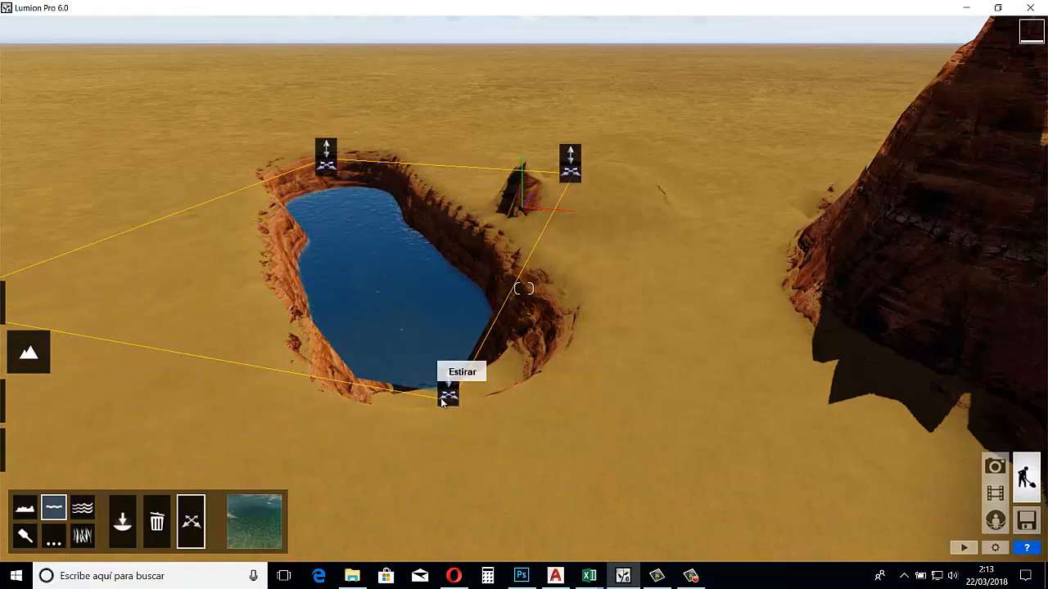
Extend the near corner of the water surface past the pit's end and raise the water level slightly
{"action": "left_click_drag", "start_coordinate": [445, 398], "coordinate": [561, 475]}
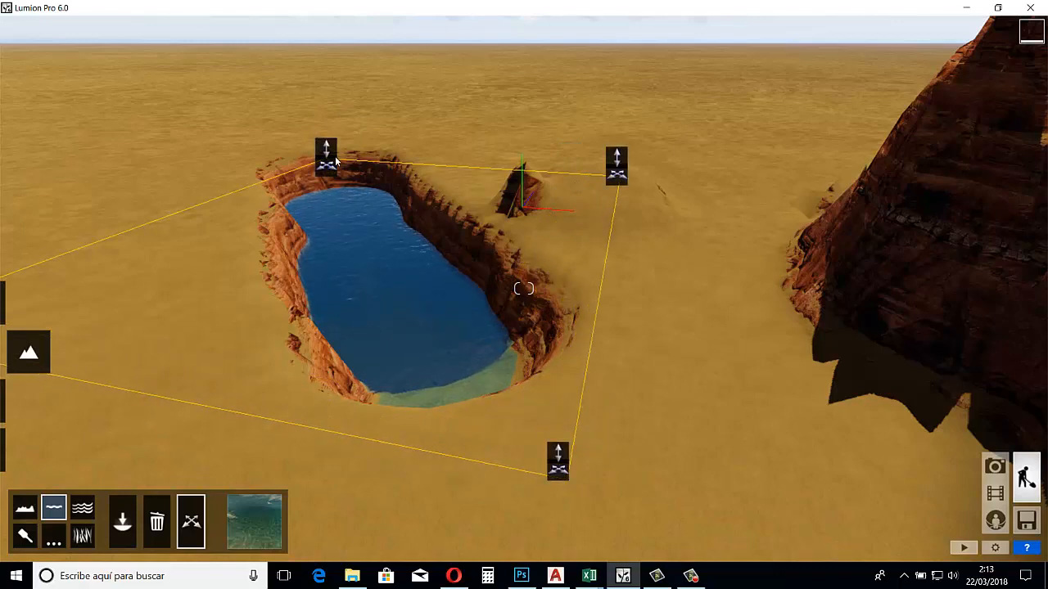
{"action": "left_click_drag", "start_coordinate": [334, 126], "coordinate": [360, 63]}
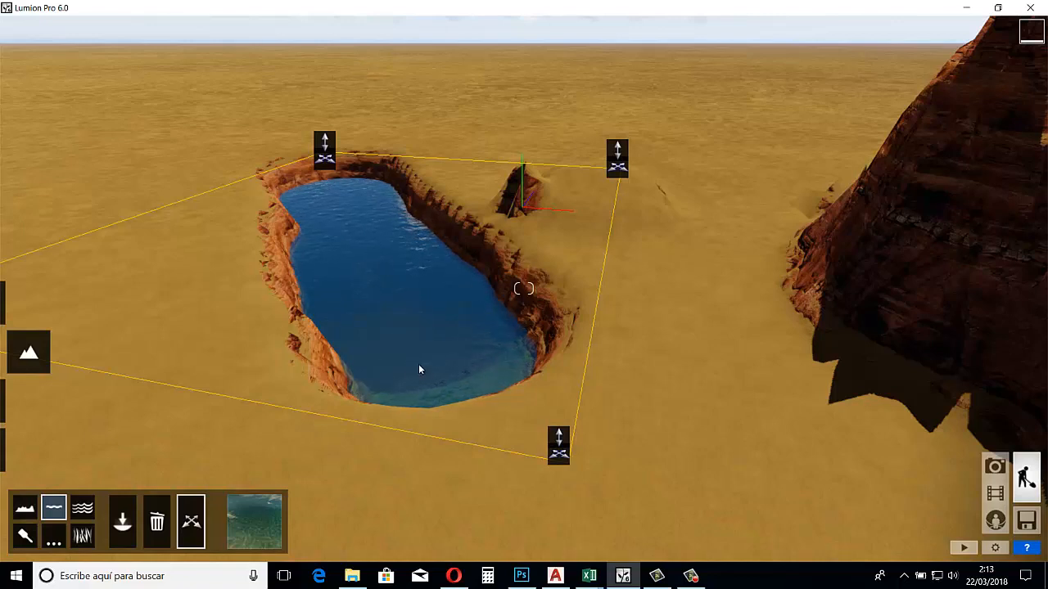
Try the Suciedad and dark blue water presets on the pit, and set the water type to Oceano
{"action": "left_click", "coordinate": [262, 515]}
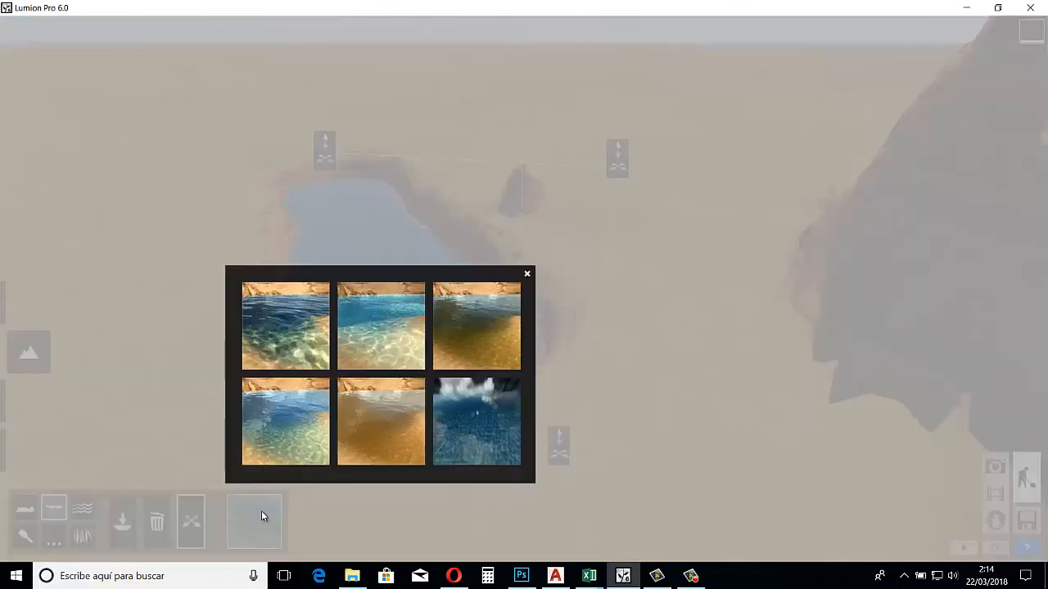
{"action": "left_click", "coordinate": [353, 401]}
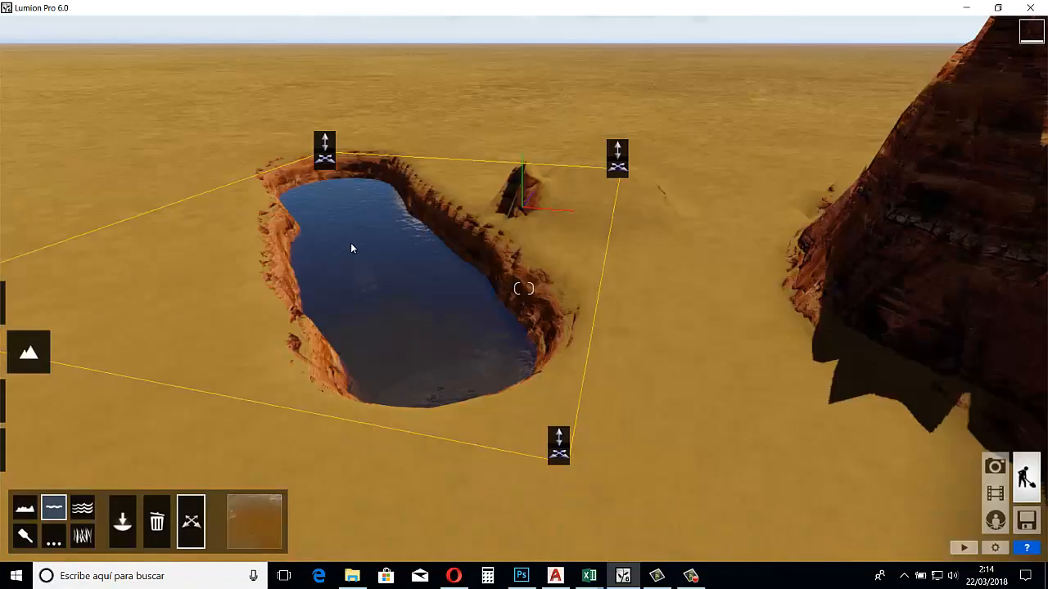
{"action": "left_click", "coordinate": [252, 509]}
{"action": "left_click", "coordinate": [460, 417]}
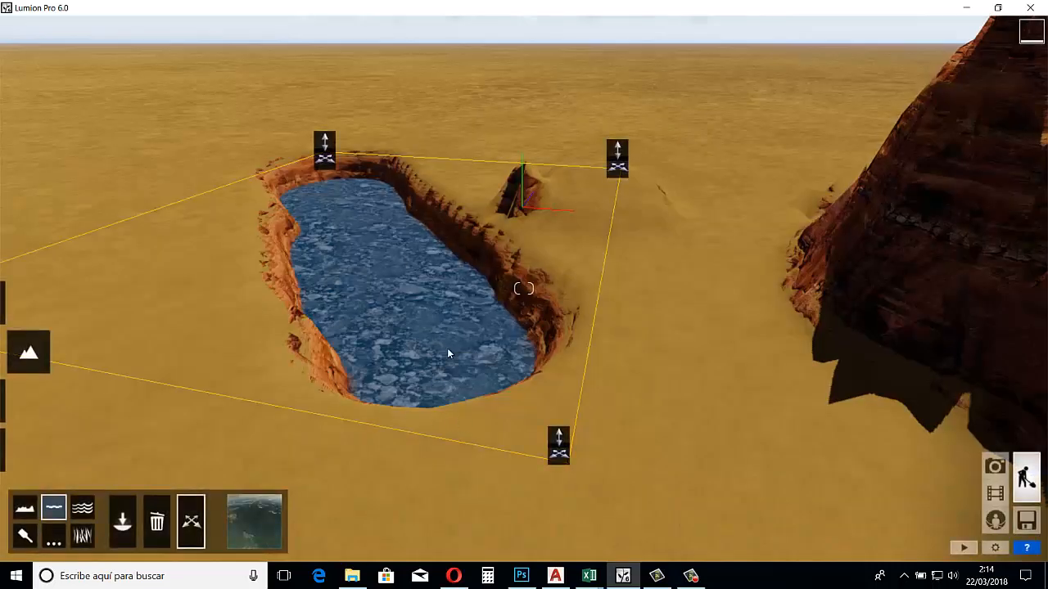
{"action": "left_click", "coordinate": [254, 528]}
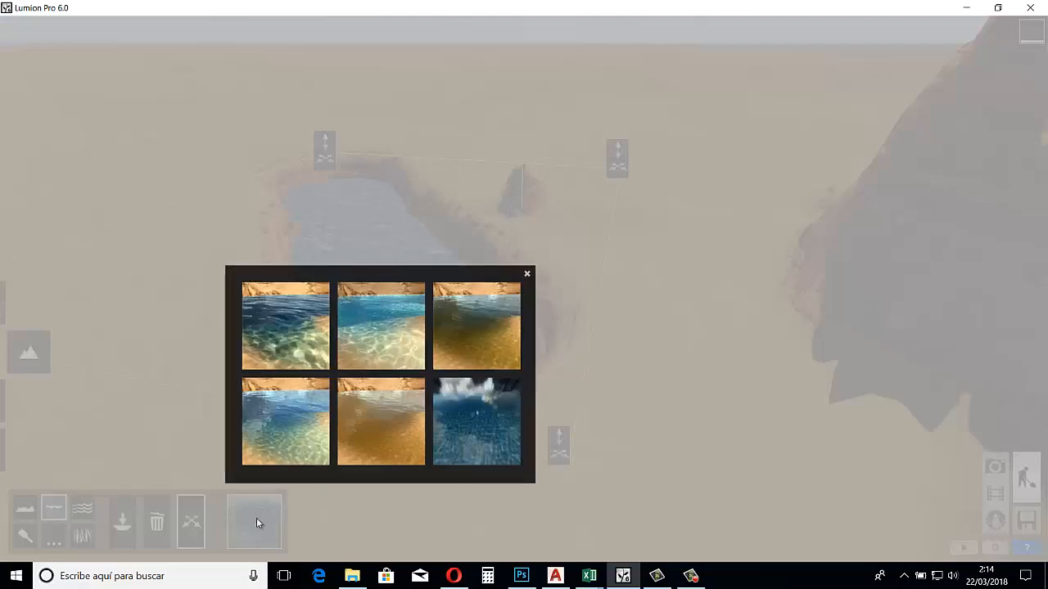
{"action": "left_click", "coordinate": [271, 333]}
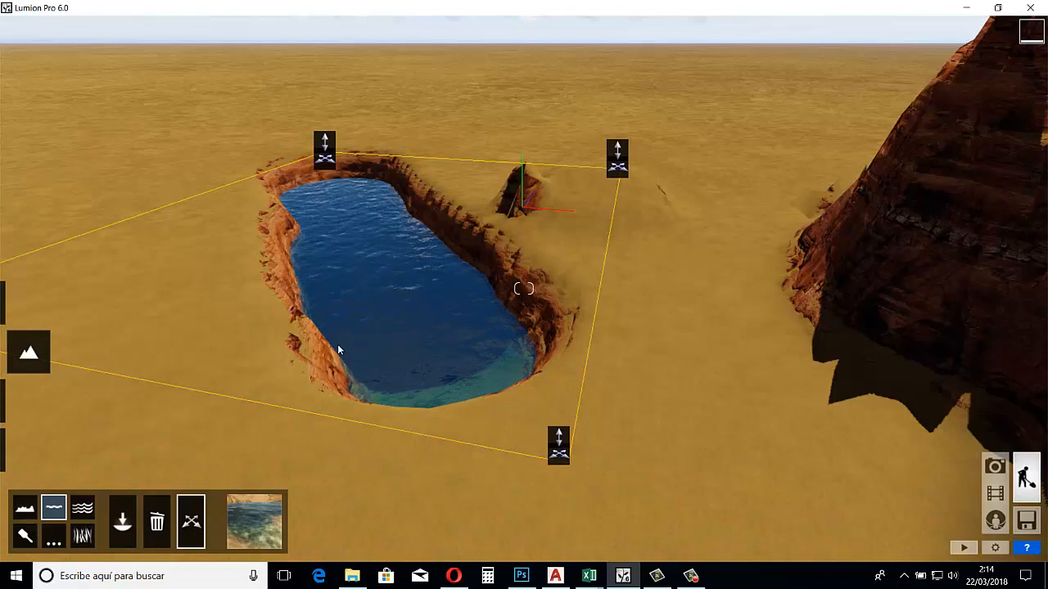
Dig a second deep, elongated pit in the flat sand beside the water-filled one with the lowering height brush
{"action": "mouse_move", "coordinate": [338, 347]}
{"action": "right_mouse_down"}
{"action": "mouse_move", "coordinate": [307, 349]}
{"action": "mouse_move", "coordinate": [326, 339]}
{"action": "mouse_move", "coordinate": [341, 351]}
{"action": "right_mouse_up"}
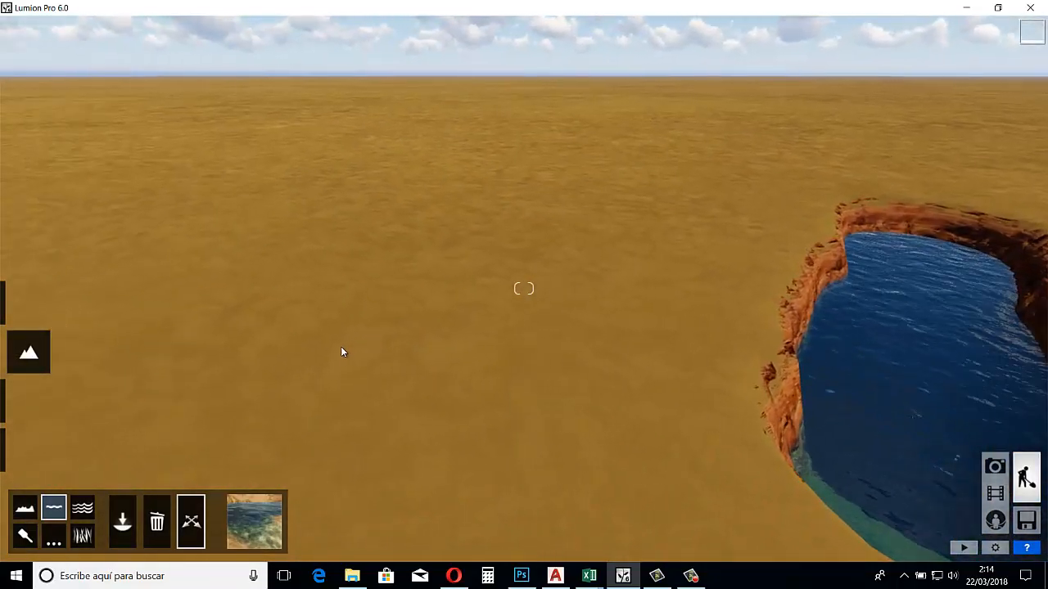
{"action": "left_click", "coordinate": [24, 508]}
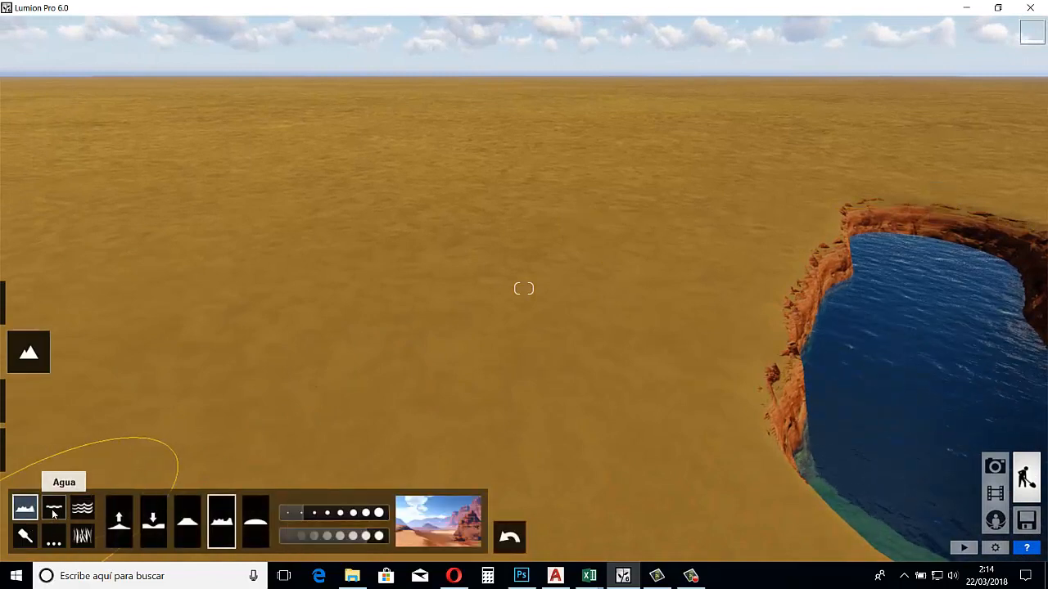
{"action": "left_click", "coordinate": [51, 514]}
{"action": "left_click", "coordinate": [29, 509]}
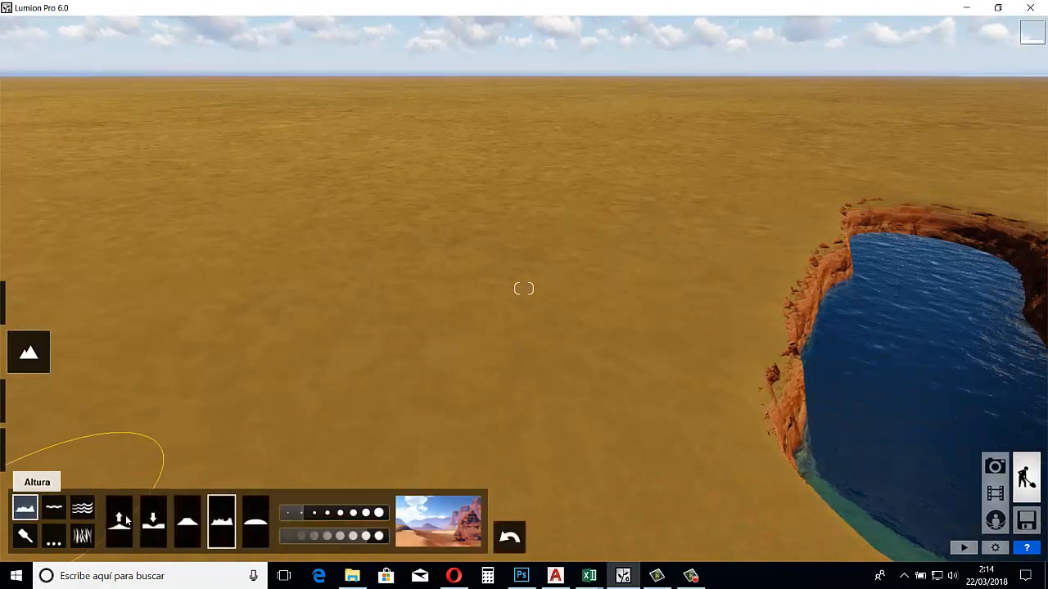
{"action": "left_click", "coordinate": [152, 518]}
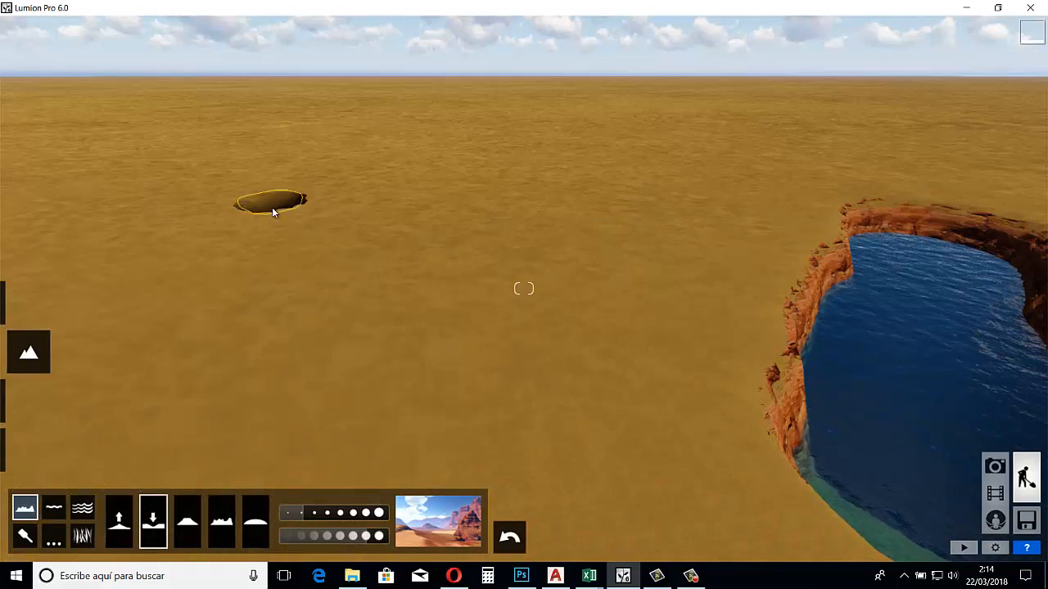
{"action": "mouse_move", "coordinate": [272, 208]}
{"action": "left_mouse_down"}
{"action": "mouse_move", "coordinate": [275, 429]}
{"action": "mouse_move", "coordinate": [280, 294]}
{"action": "mouse_move", "coordinate": [270, 337]}
{"action": "mouse_move", "coordinate": [276, 301]}
{"action": "mouse_move", "coordinate": [310, 347]}
{"action": "mouse_move", "coordinate": [305, 414]}
{"action": "mouse_move", "coordinate": [290, 409]}
{"action": "mouse_move", "coordinate": [278, 443]}
{"action": "left_mouse_up"}
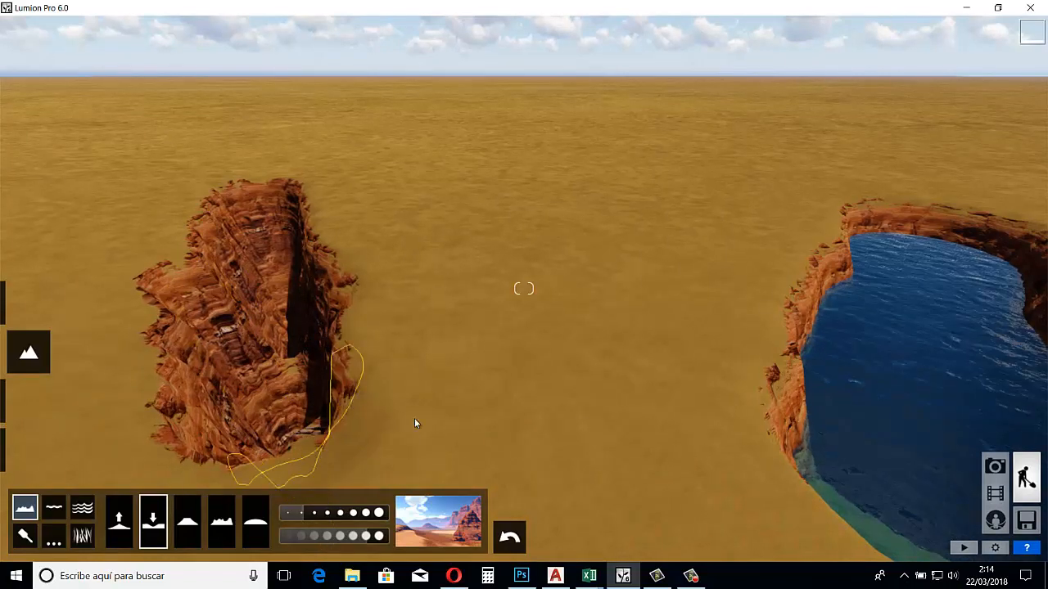
Turn on the ocean for the whole landscape
{"action": "key", "text": "a"}
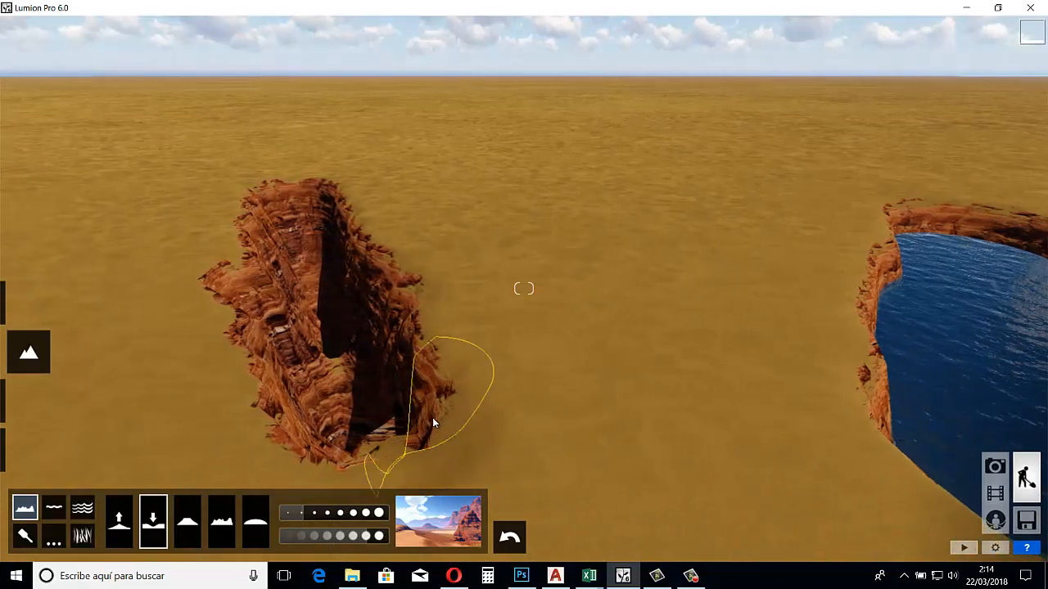
{"action": "right_click_drag", "start_coordinate": [434, 418], "coordinate": [433, 423]}
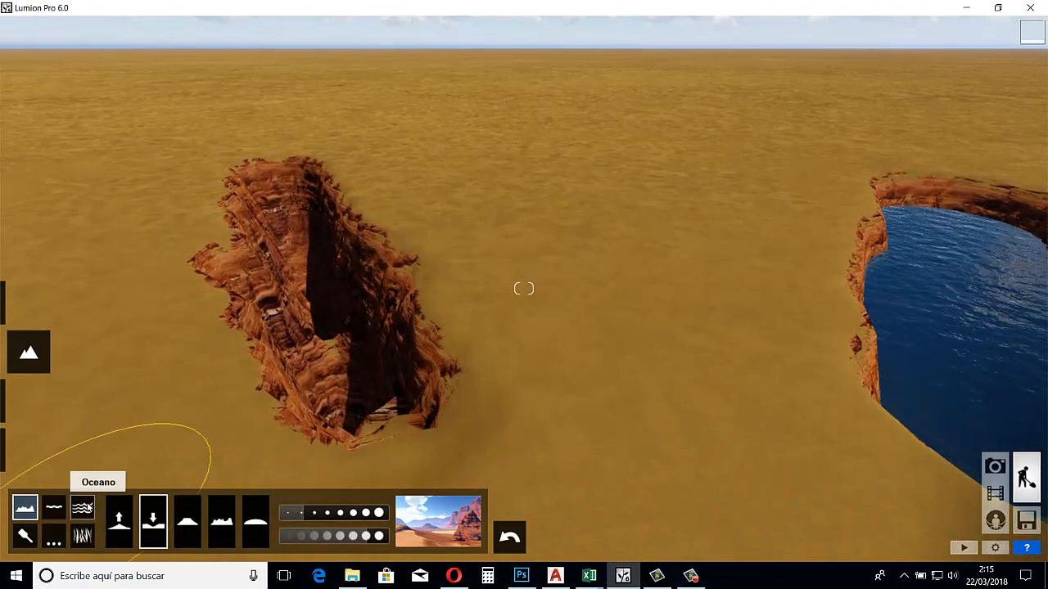
{"action": "left_click", "coordinate": [82, 508]}
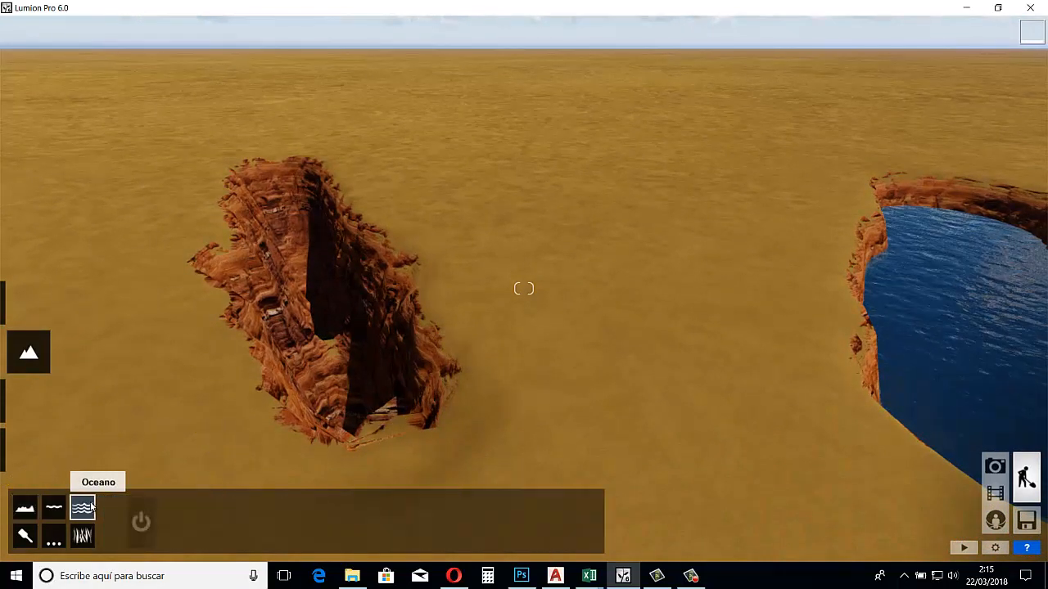
{"action": "left_click", "coordinate": [141, 521]}
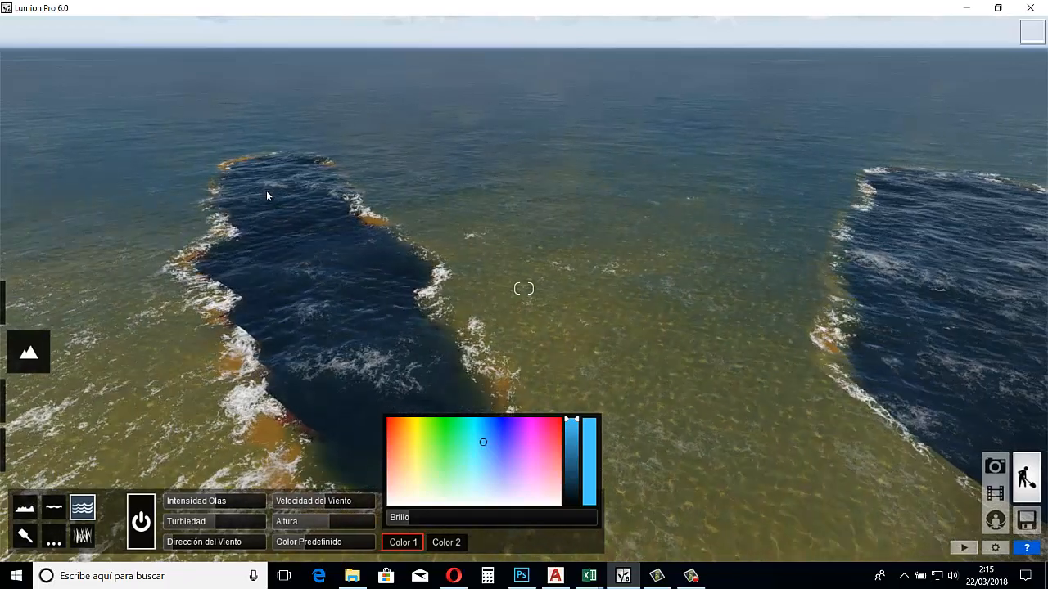
Try several ocean heights and settle the level just below the rim of the new pit
{"action": "left_click", "coordinate": [327, 528]}
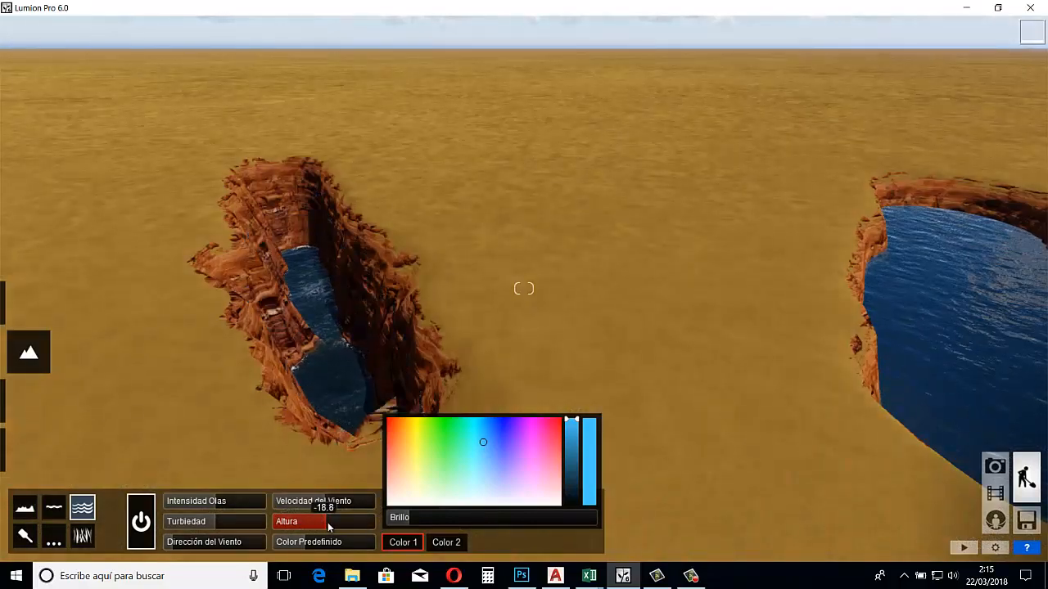
{"action": "left_click_drag", "start_coordinate": [327, 524], "coordinate": [312, 528]}
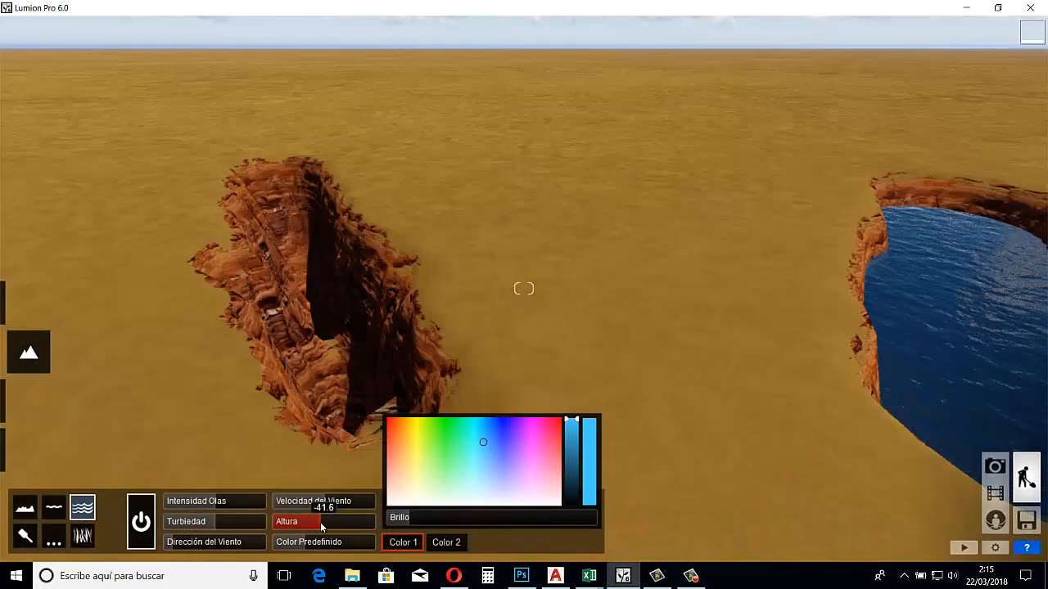
{"action": "left_click_drag", "start_coordinate": [326, 527], "coordinate": [329, 527]}
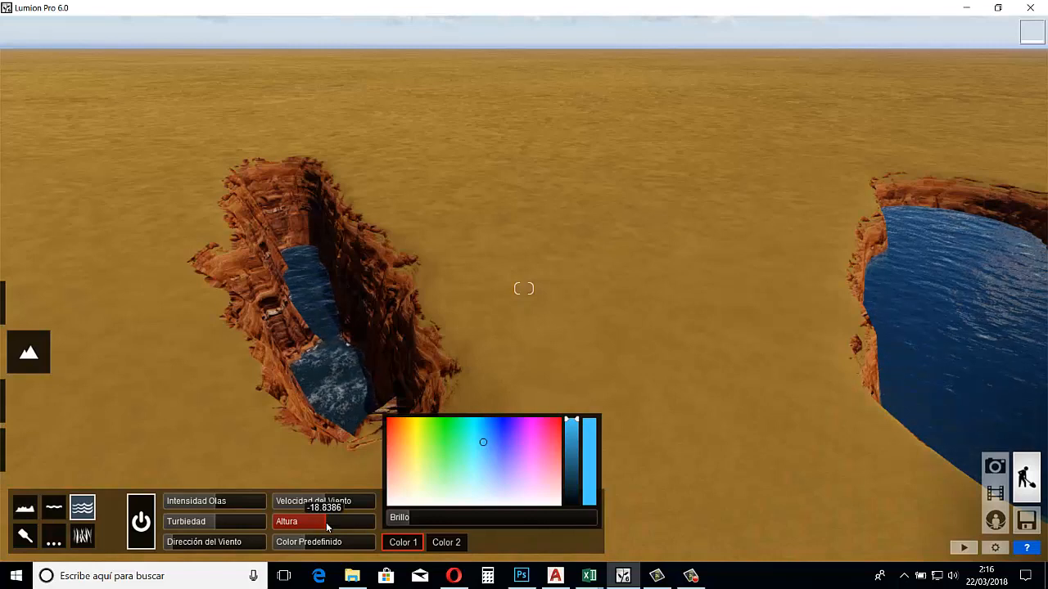
{"action": "left_click_drag", "start_coordinate": [325, 522], "coordinate": [532, 502]}
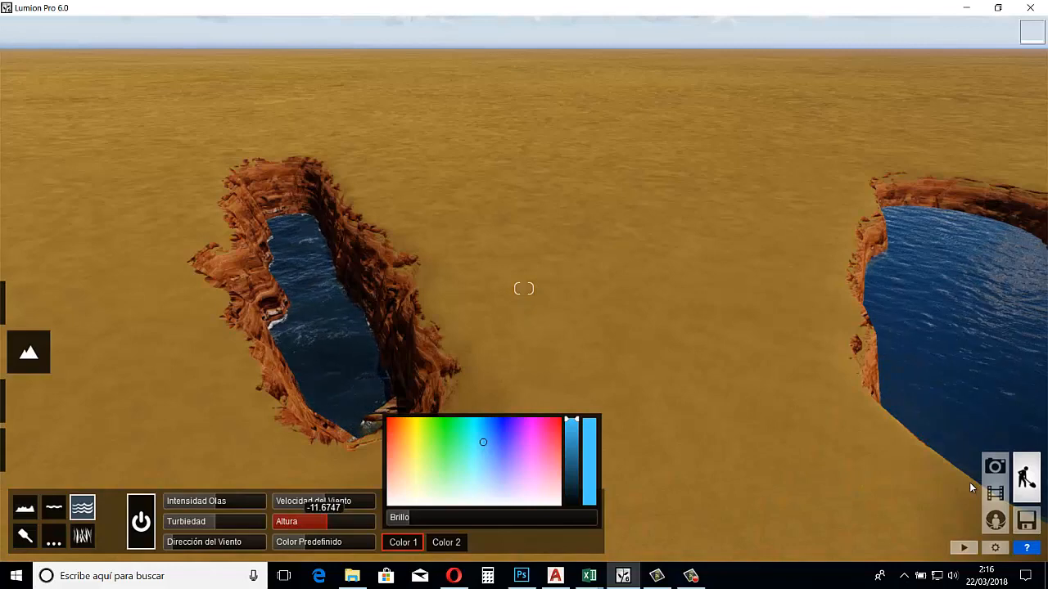
{"action": "left_click_drag", "start_coordinate": [970, 488], "coordinate": [1047, 487], "text": "shift"}
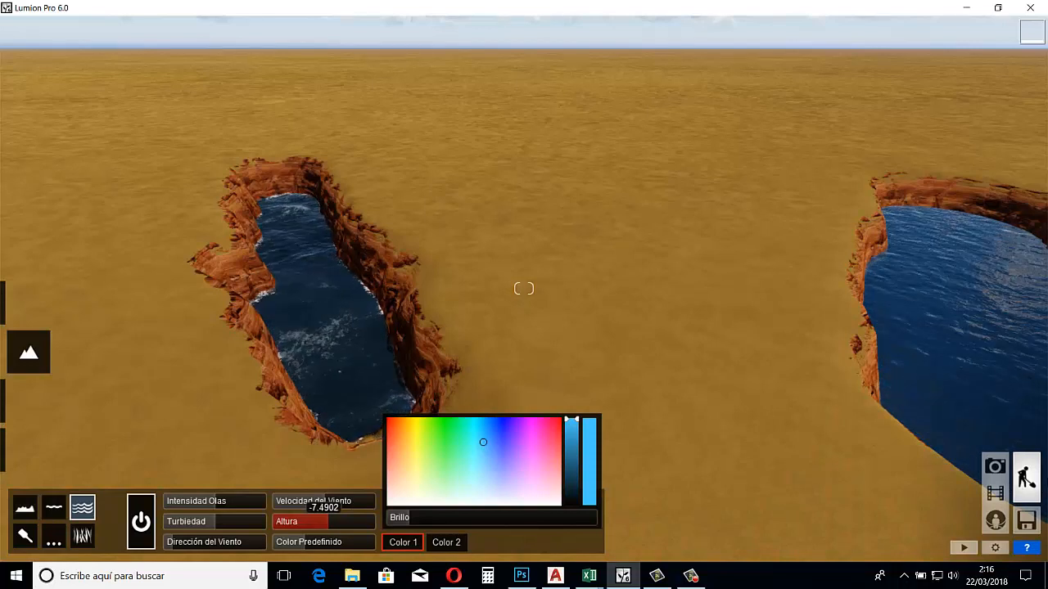
{"action": "left_click_drag", "start_coordinate": [327, 521], "coordinate": [375, 522]}
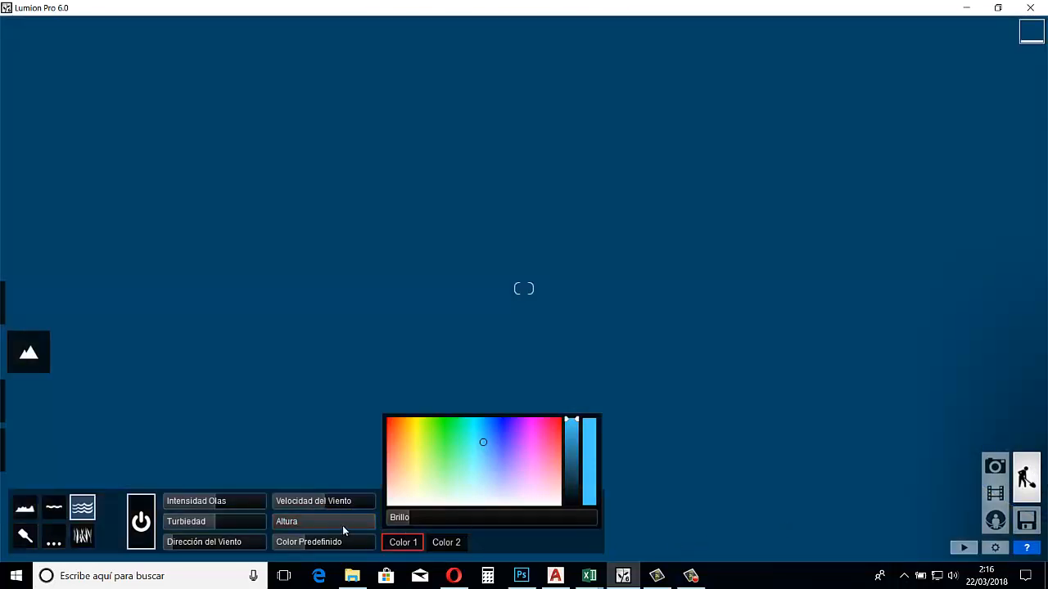
{"action": "left_click_drag", "start_coordinate": [350, 528], "coordinate": [329, 534]}
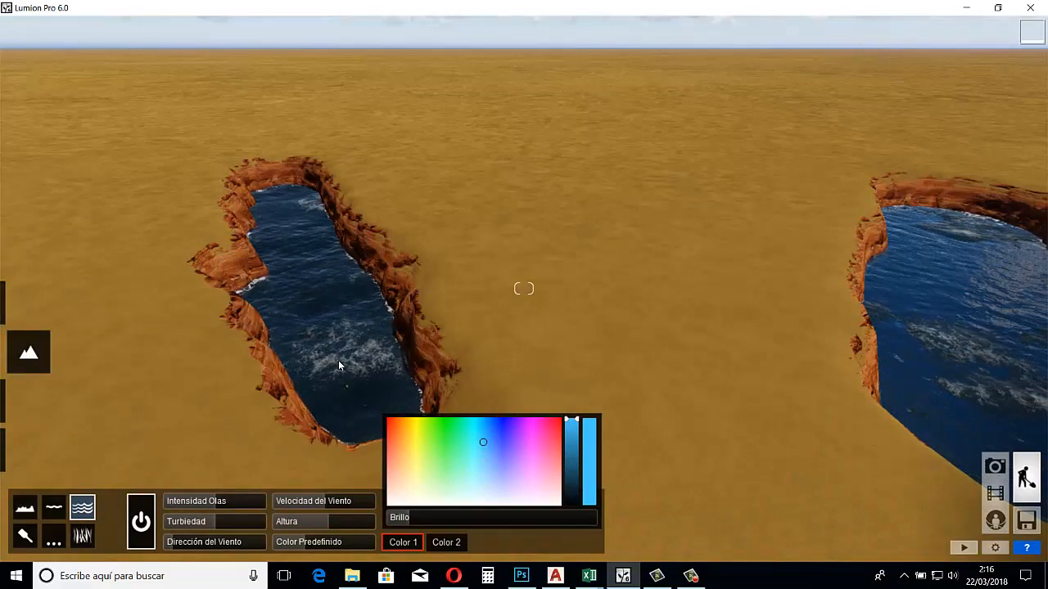
Compare calmer and rougher ocean waves up close, and set the wave intensity to 0.9
{"action": "key", "text": "w"}
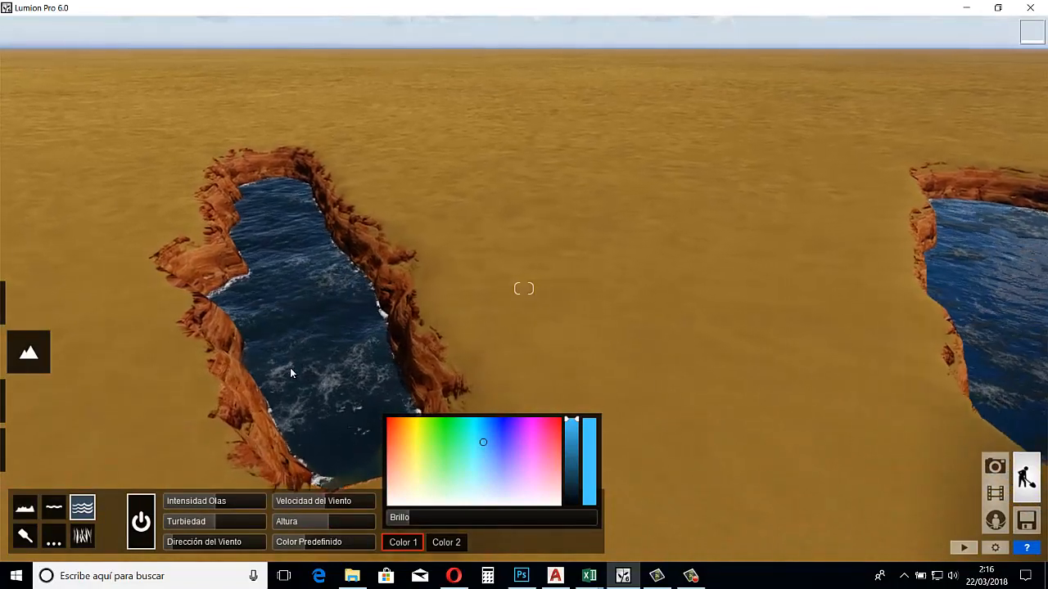
{"action": "key", "text": "a"}
{"action": "key", "text": "w"}
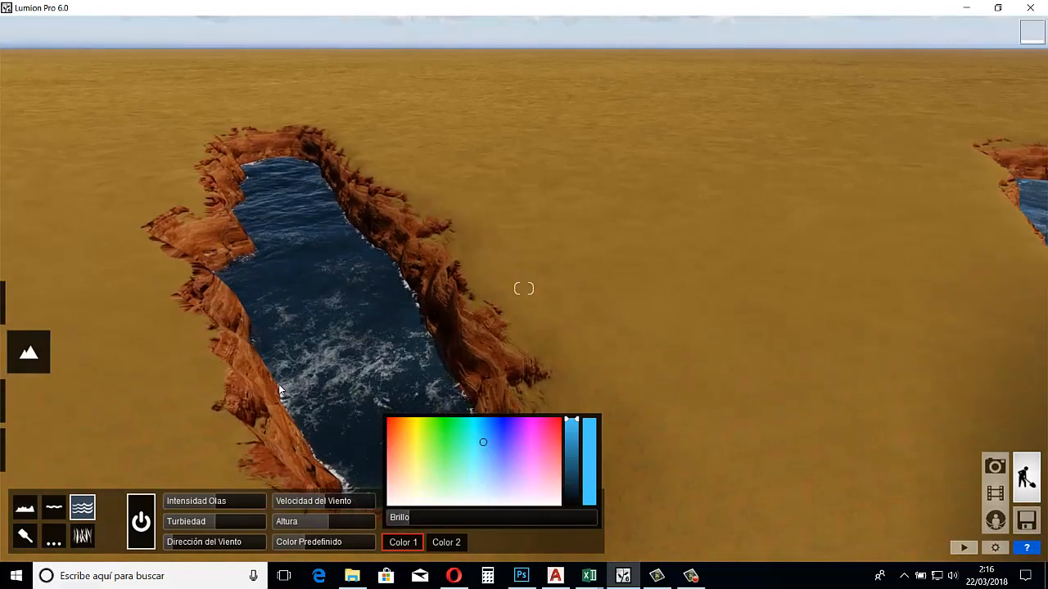
{"action": "mouse_move", "coordinate": [216, 501]}
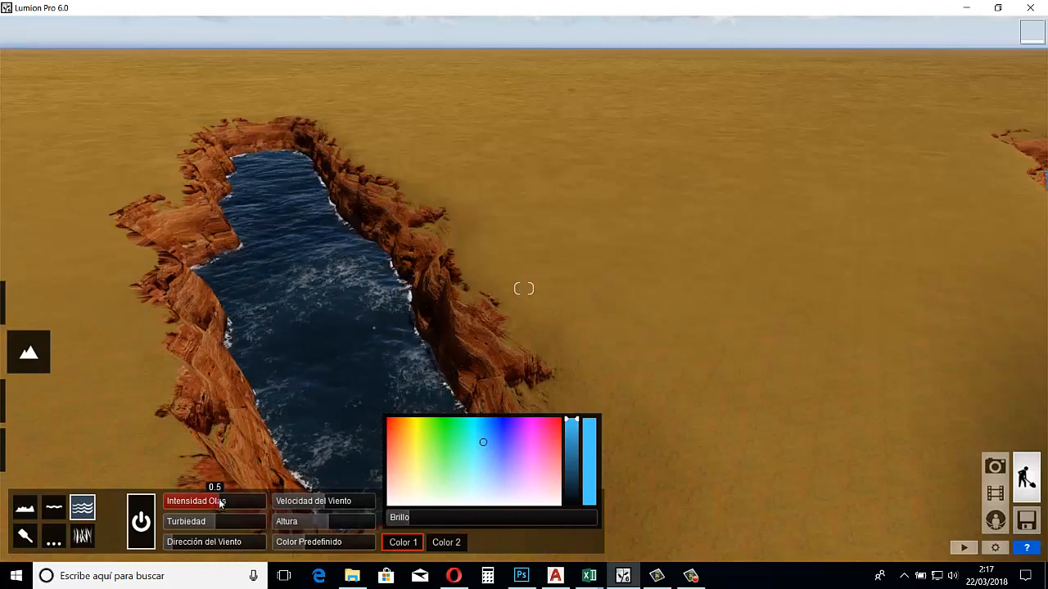
{"action": "left_click_drag", "start_coordinate": [223, 502], "coordinate": [257, 497]}
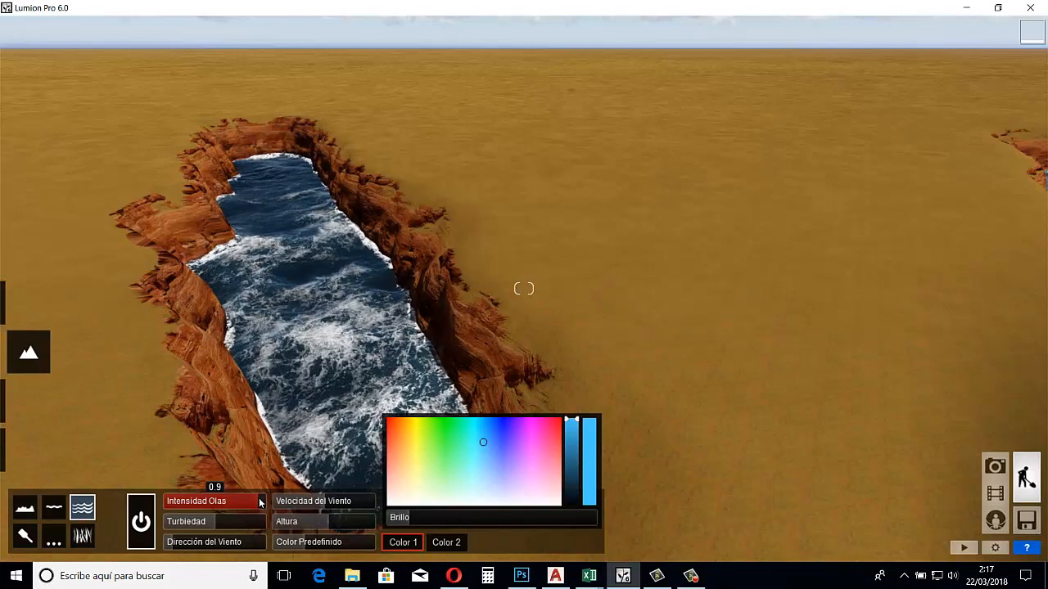
{"action": "left_click_drag", "start_coordinate": [259, 498], "coordinate": [205, 506]}
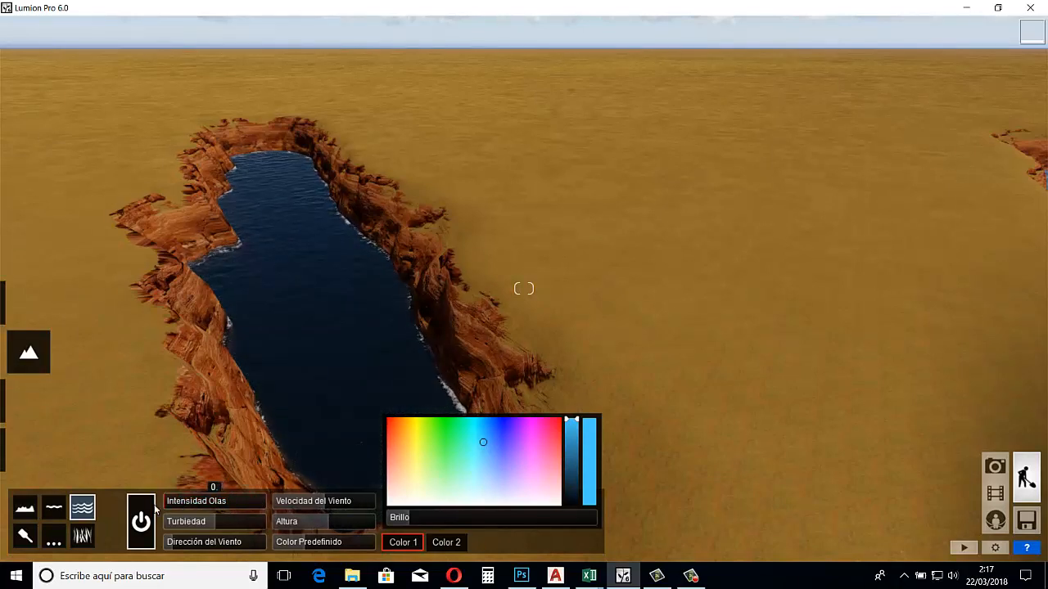
{"action": "left_click", "coordinate": [256, 500]}
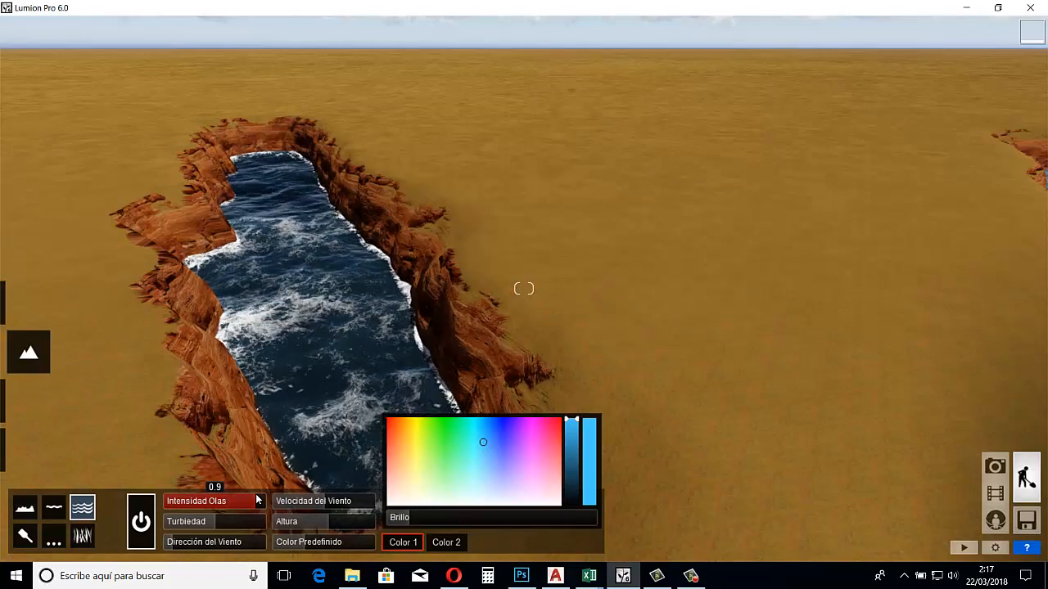
Try the ocean's turbidity between 0 and its high end, set it to 0.9, and inspect the water from above the pit
{"action": "left_click", "coordinate": [211, 519]}
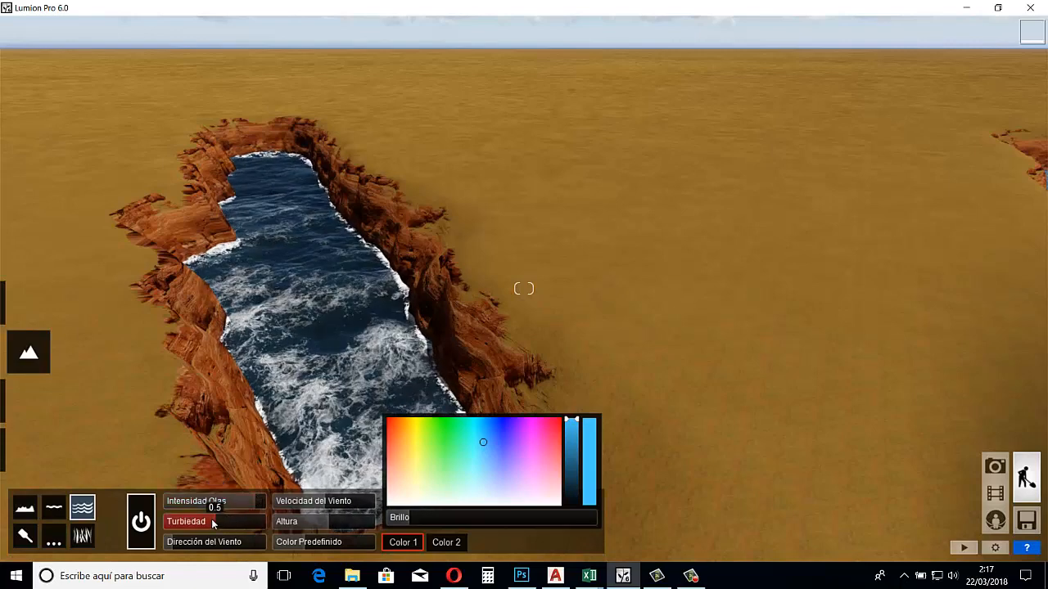
{"action": "left_click", "coordinate": [262, 521]}
{"action": "left_click_drag", "start_coordinate": [220, 524], "coordinate": [164, 529]}
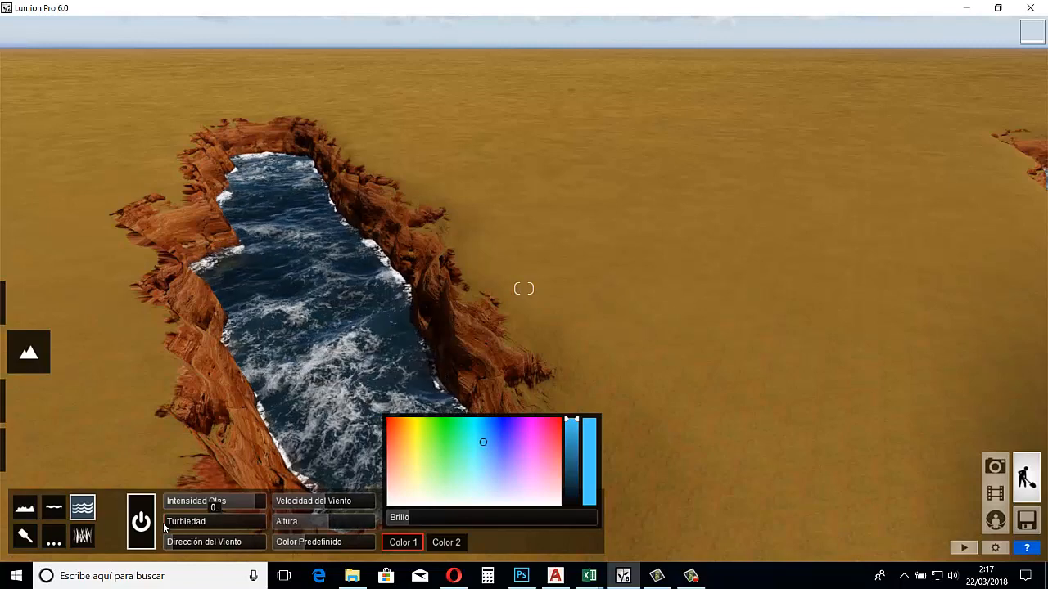
{"action": "left_click_drag", "start_coordinate": [163, 524], "coordinate": [257, 525]}
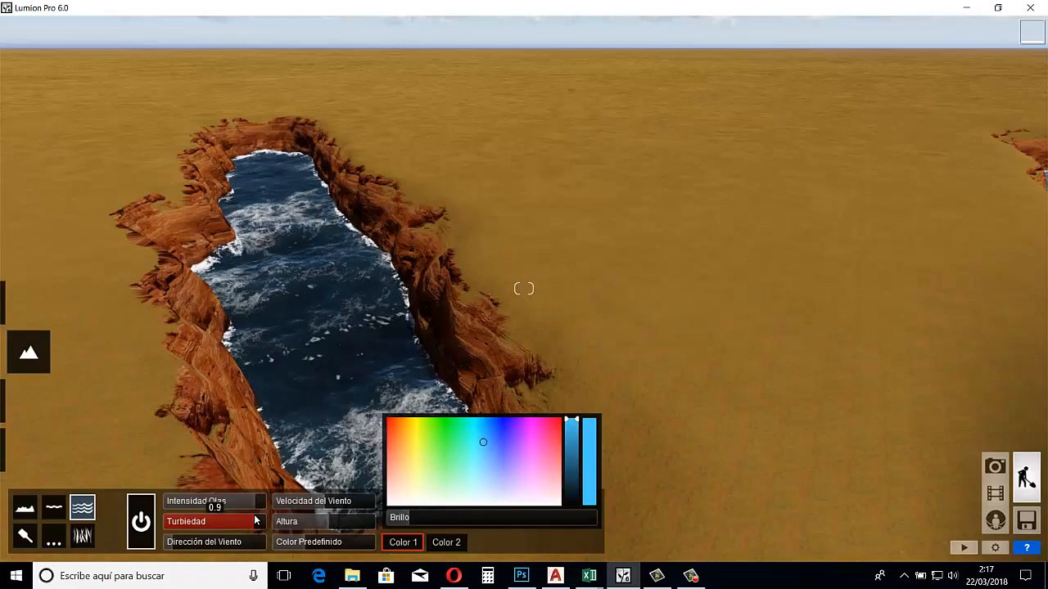
{"action": "mouse_move", "coordinate": [255, 520]}
{"action": "right_mouse_down"}
{"action": "mouse_move", "coordinate": [262, 540]}
{"action": "mouse_move", "coordinate": [254, 521]}
{"action": "right_mouse_up"}
{"action": "key", "text": "a"}
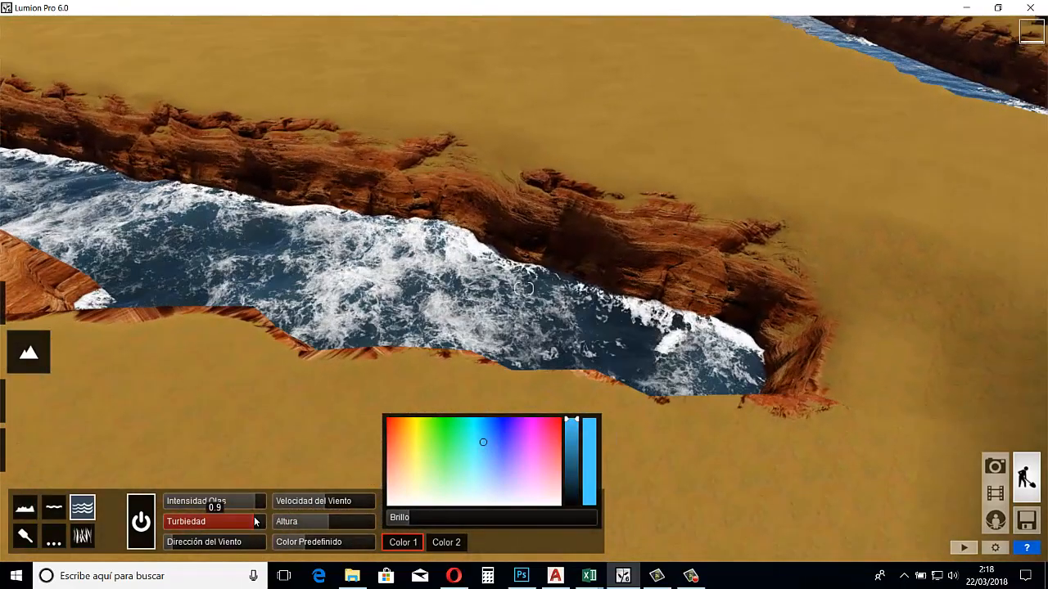
{"action": "key", "text": "w"}
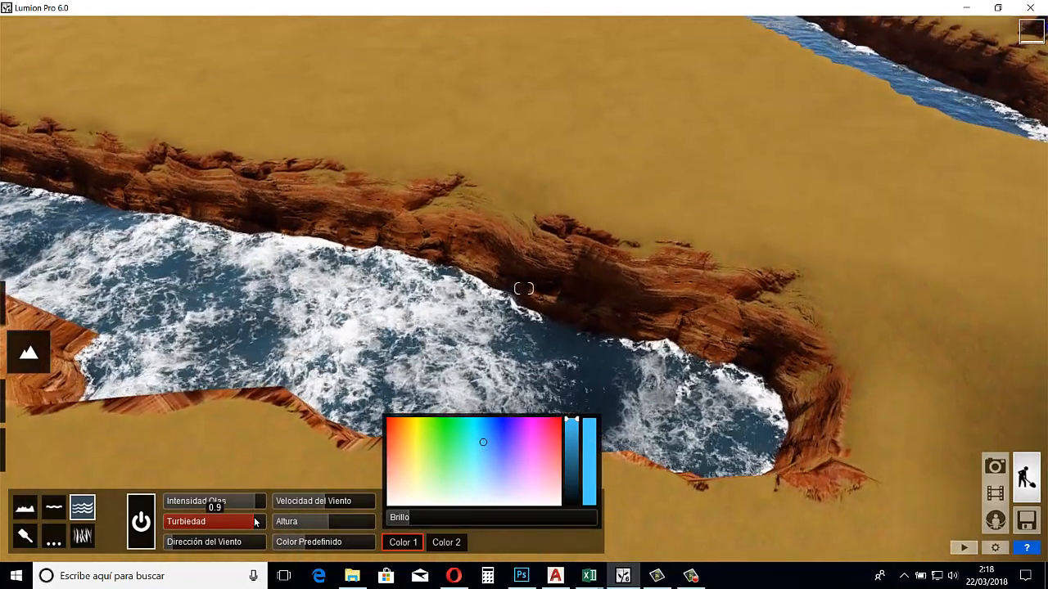
{"action": "key", "text": "s"}
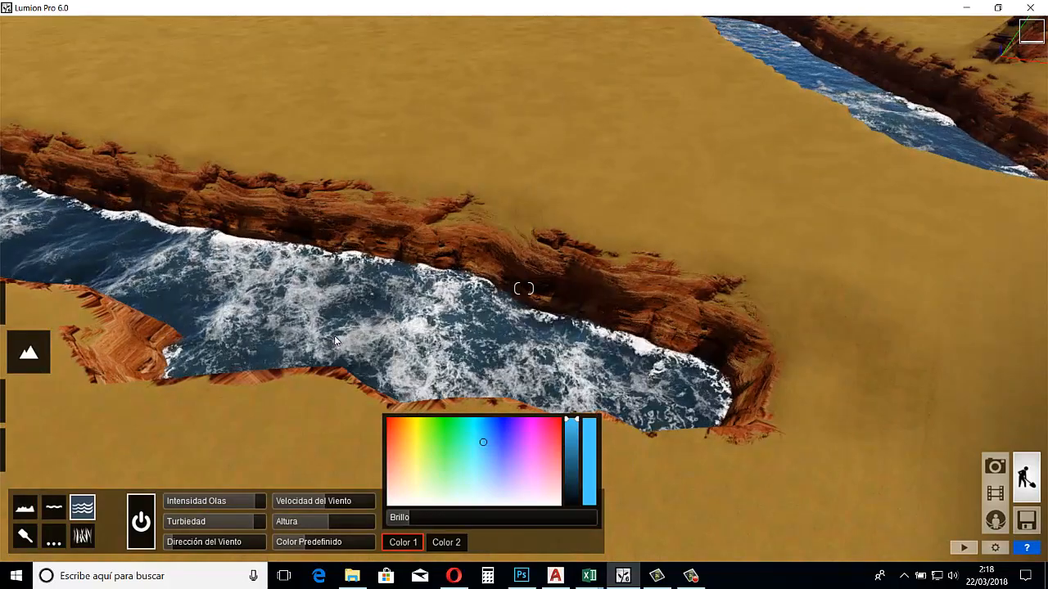
Raise the ocean's wind direction to about three quarters of its range and the wind speed to its maximum
{"action": "key", "text": "w"}
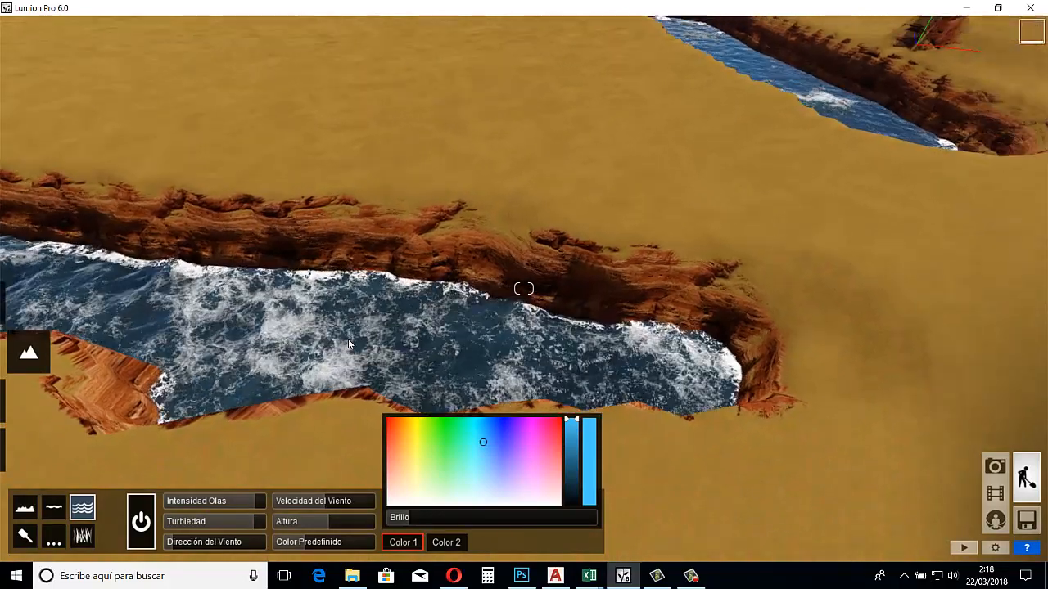
{"action": "key", "text": "s"}
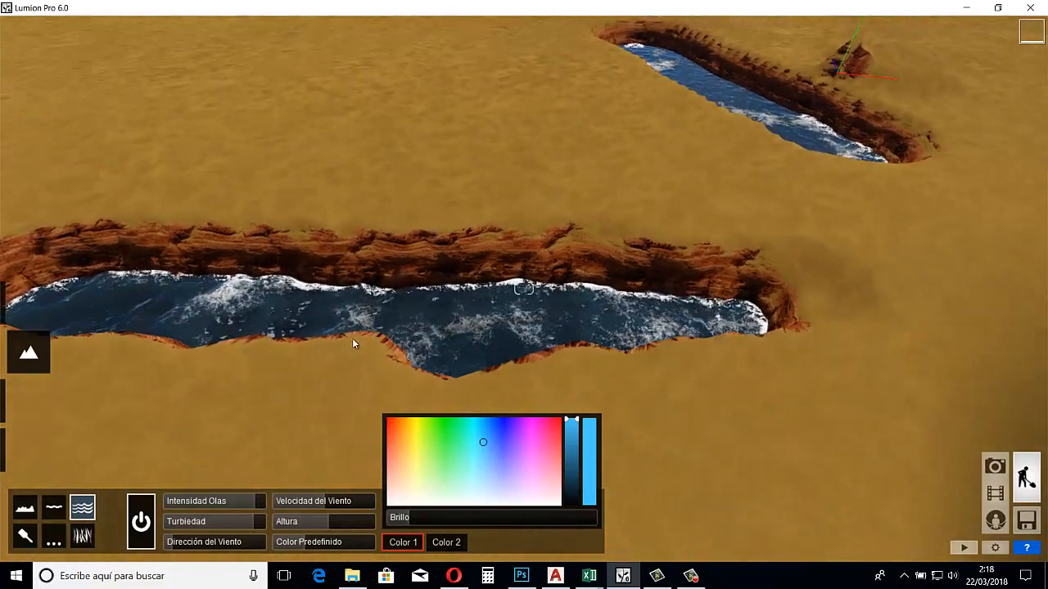
{"action": "key", "text": "d"}
{"action": "right_click_drag", "start_coordinate": [349, 338], "coordinate": [312, 339]}
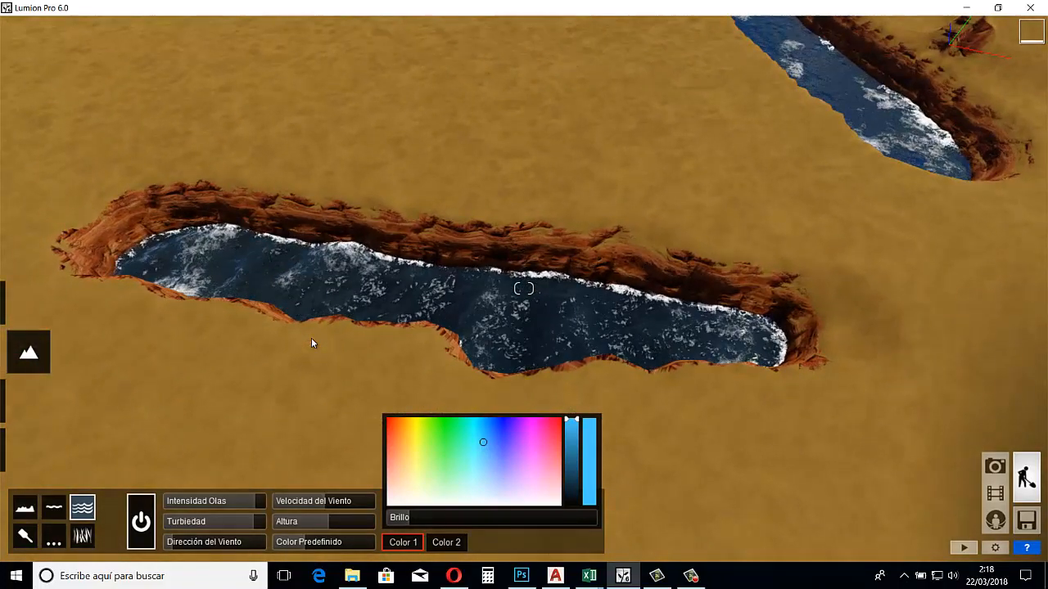
{"action": "mouse_move", "coordinate": [178, 542]}
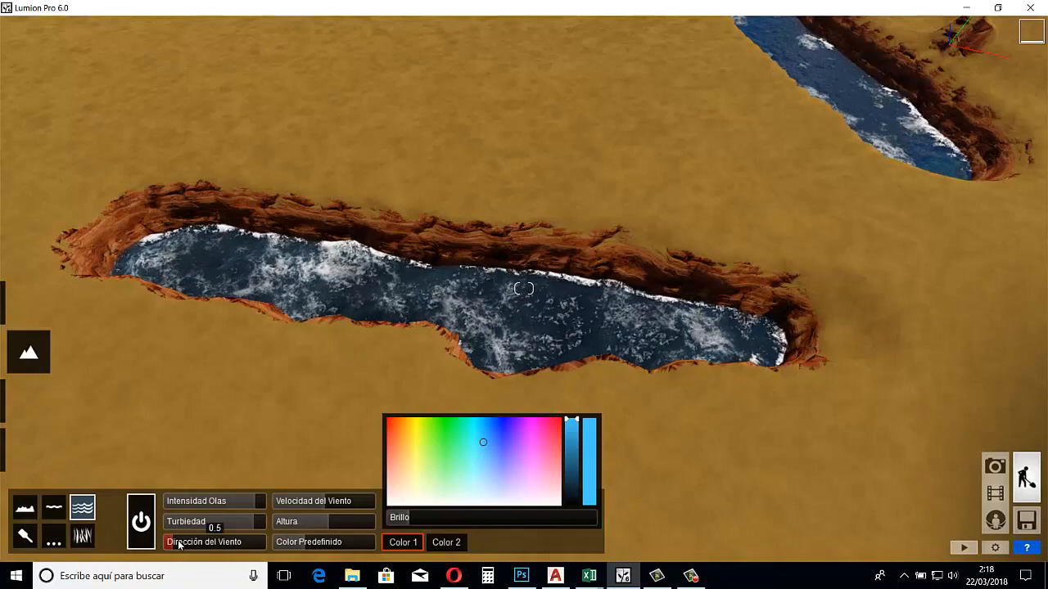
{"action": "left_click_drag", "start_coordinate": [180, 548], "coordinate": [237, 553]}
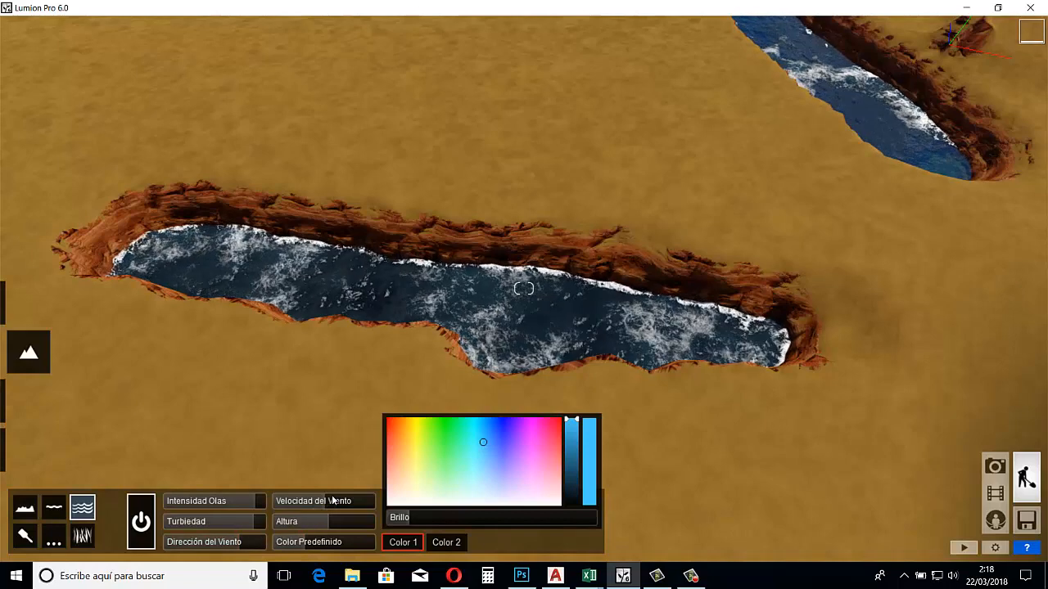
{"action": "left_click_drag", "start_coordinate": [329, 500], "coordinate": [360, 503]}
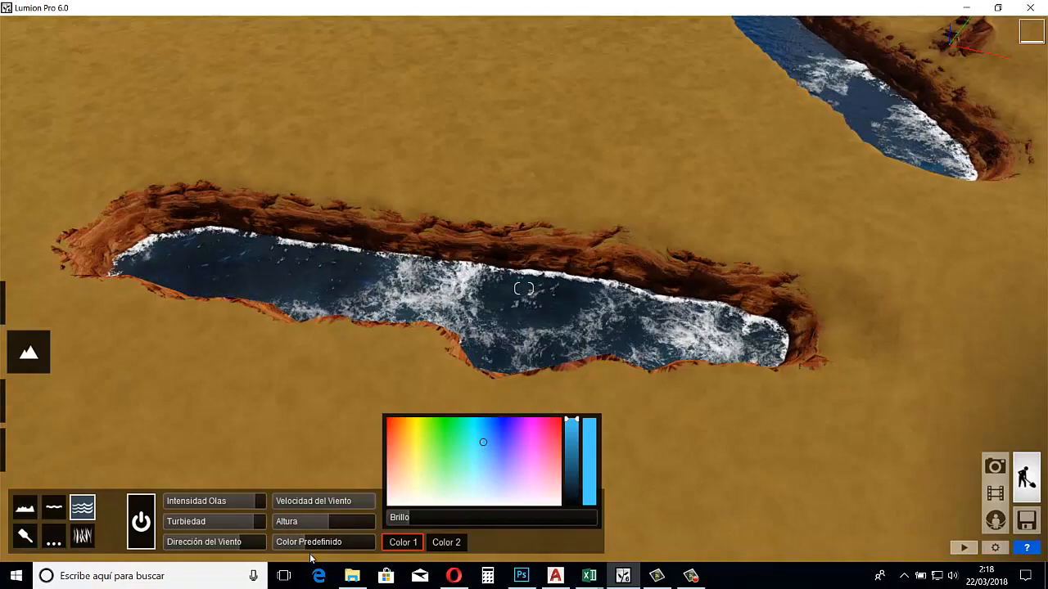
Try orange, white and red as the ocean's Color 1, return it to light blue, and set its brightness to 2.5
{"action": "scroll", "coordinate": [340, 399], "scroll_direction": "up", "scroll_amount": 2}
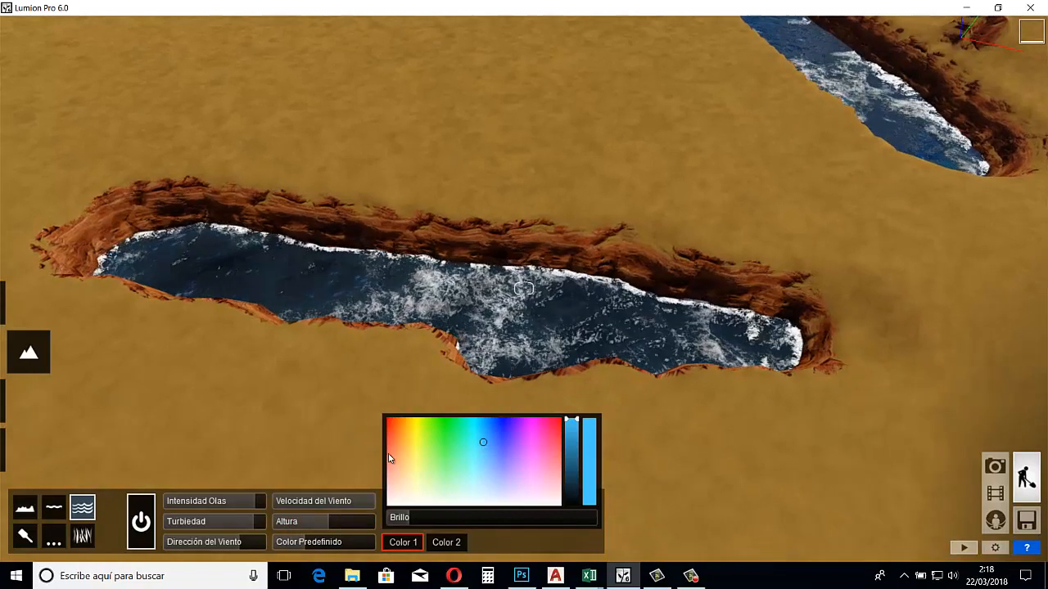
{"action": "key", "text": "w"}
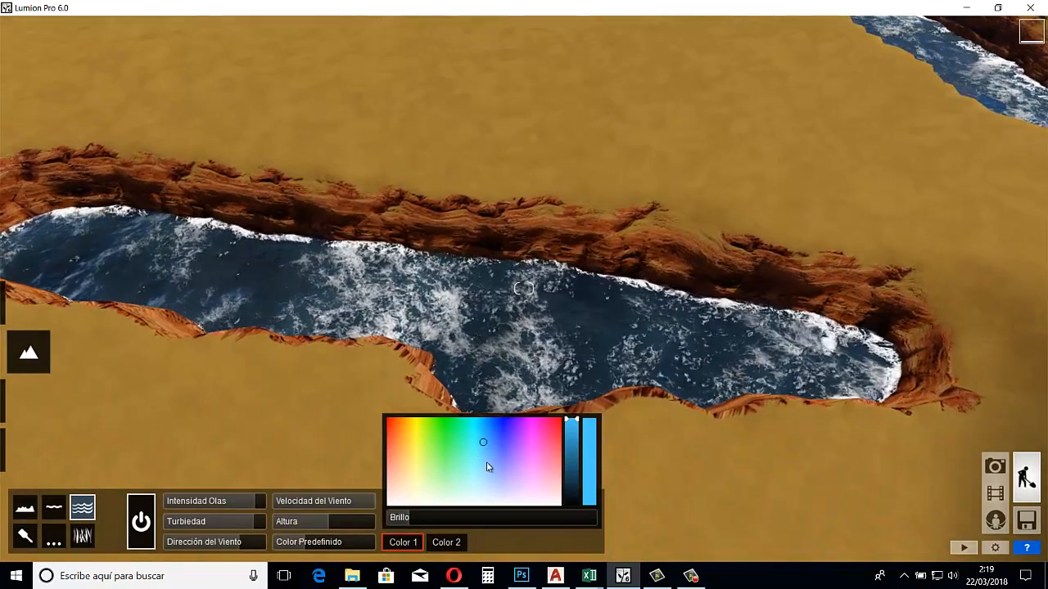
{"action": "left_click", "coordinate": [484, 465]}
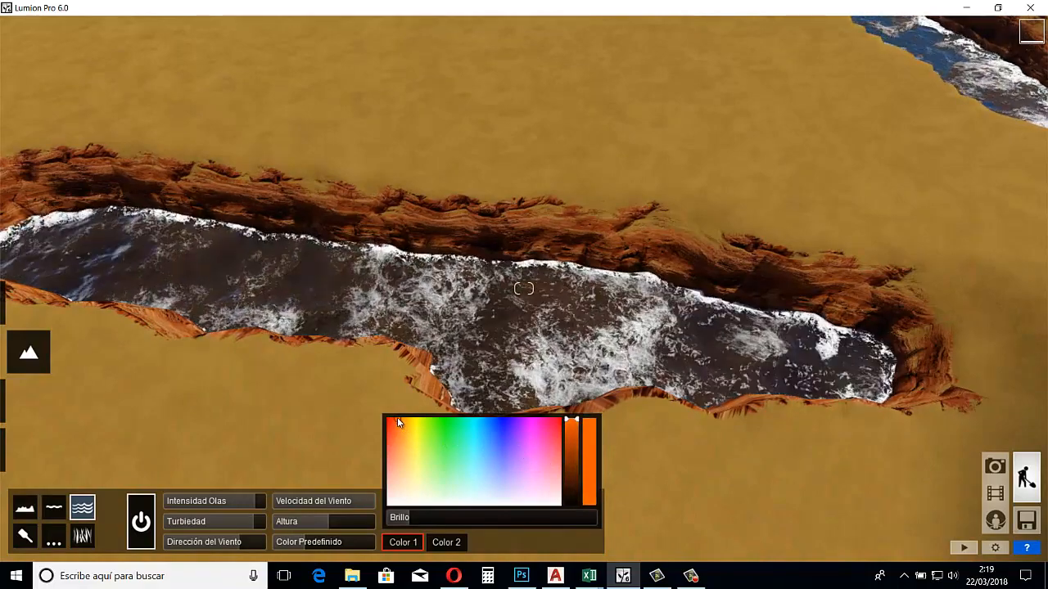
{"action": "left_click", "coordinate": [406, 448]}
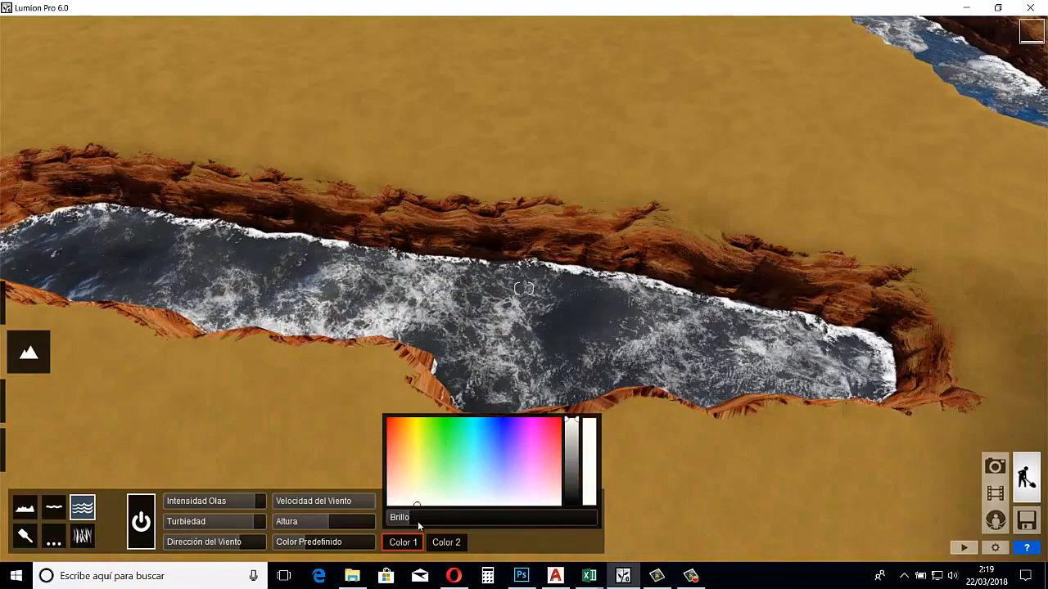
{"action": "left_click_drag", "start_coordinate": [488, 426], "coordinate": [570, 420]}
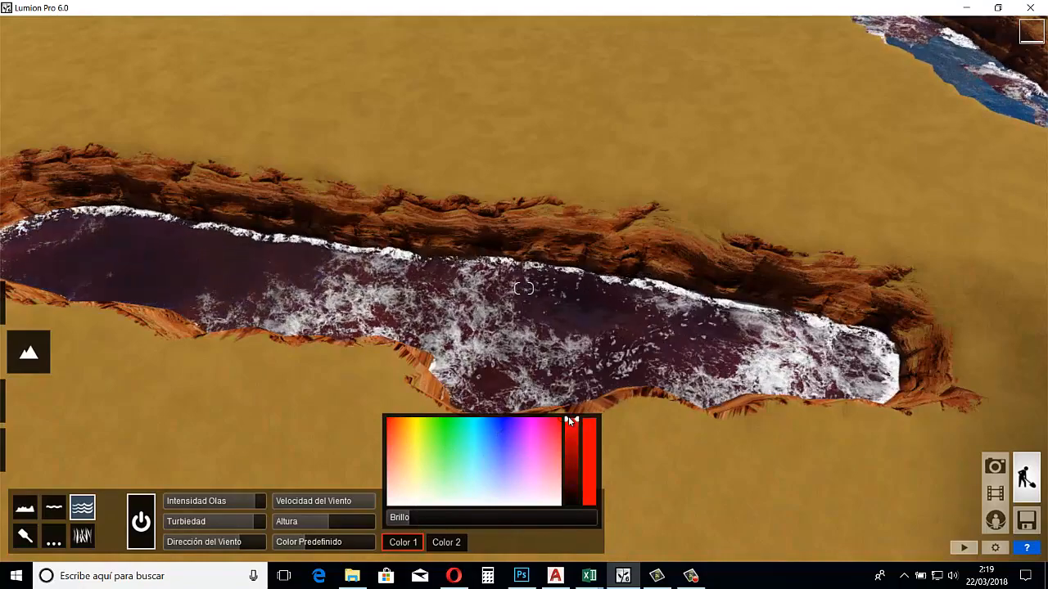
{"action": "left_click_drag", "start_coordinate": [490, 446], "coordinate": [481, 439]}
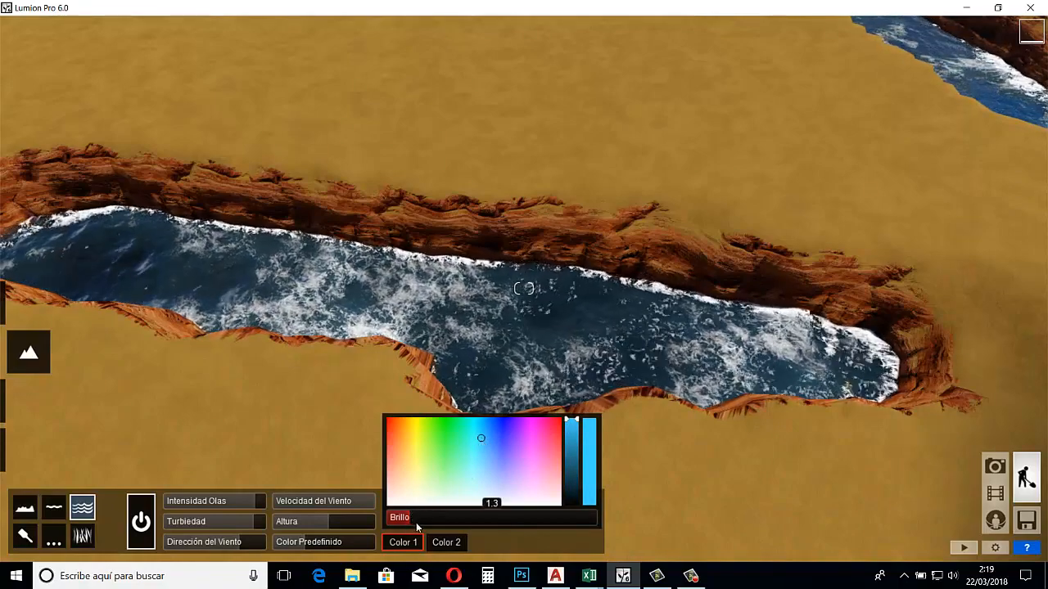
{"action": "mouse_move", "coordinate": [438, 522]}
{"action": "left_mouse_down"}
{"action": "mouse_move", "coordinate": [457, 522]}
{"action": "mouse_move", "coordinate": [389, 521]}
{"action": "mouse_move", "coordinate": [420, 522]}
{"action": "left_mouse_up"}
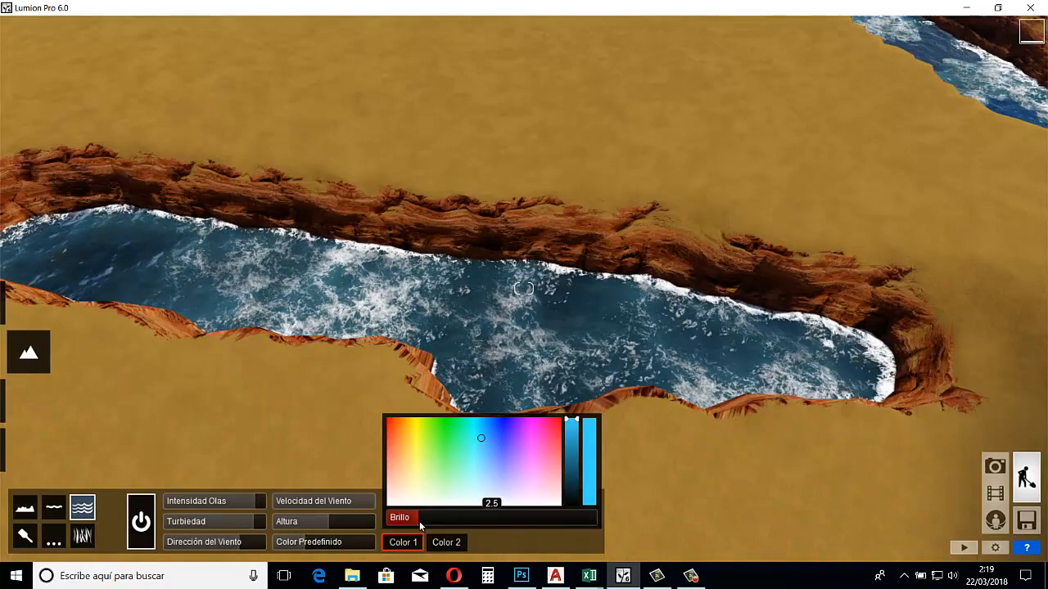
Test a green Color 1 from full intensity down to near black, restore its intensity, and set the colour to cyan
{"action": "key", "text": "w"}
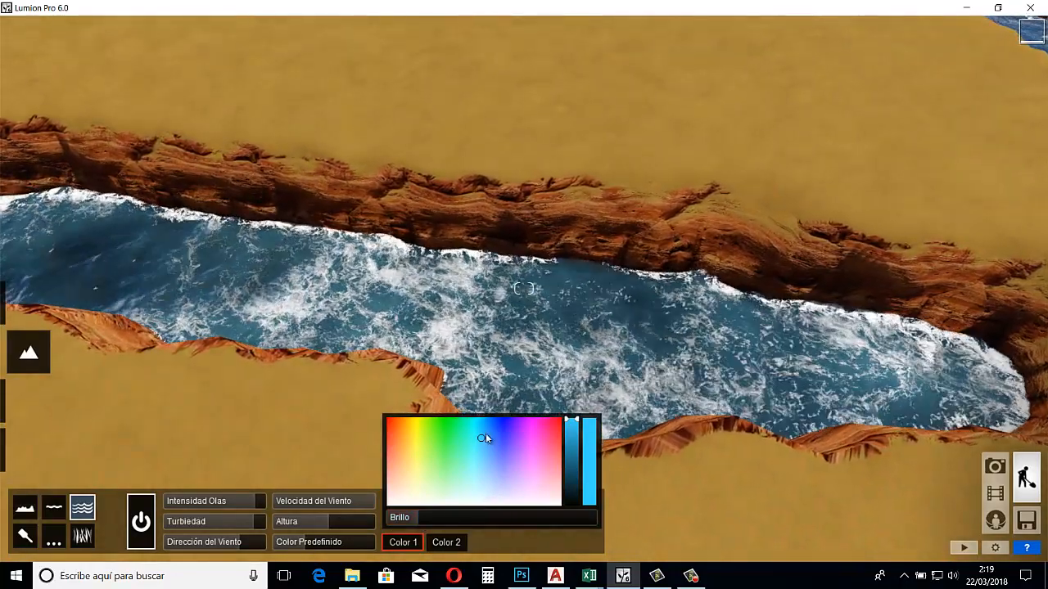
{"action": "mouse_move", "coordinate": [457, 445]}
{"action": "left_mouse_down"}
{"action": "mouse_move", "coordinate": [421, 437]}
{"action": "mouse_move", "coordinate": [534, 453]}
{"action": "mouse_move", "coordinate": [532, 421]}
{"action": "mouse_move", "coordinate": [457, 427]}
{"action": "left_mouse_up"}
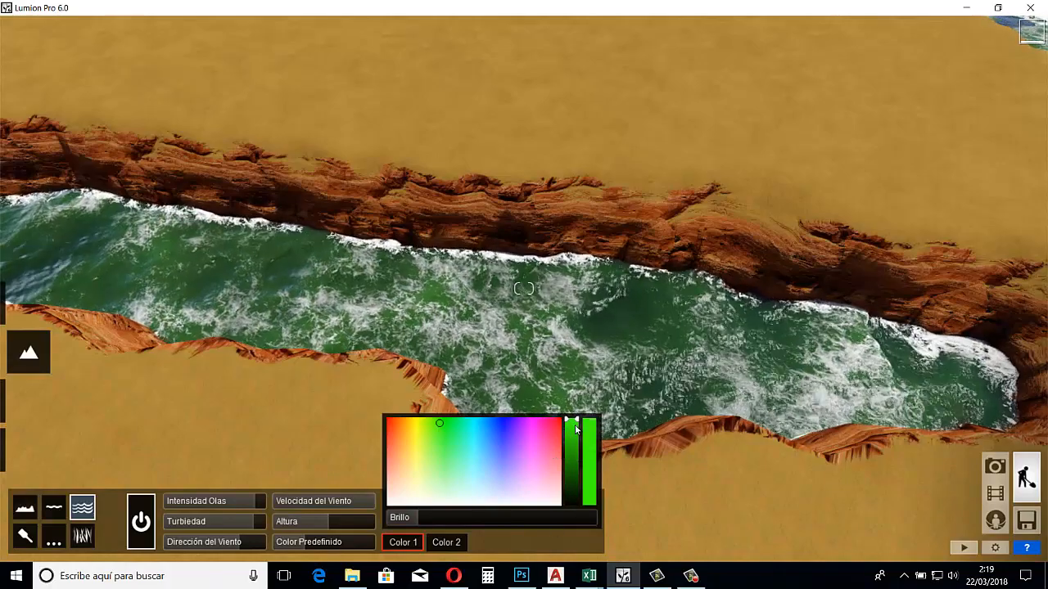
{"action": "left_click_drag", "start_coordinate": [575, 427], "coordinate": [577, 503]}
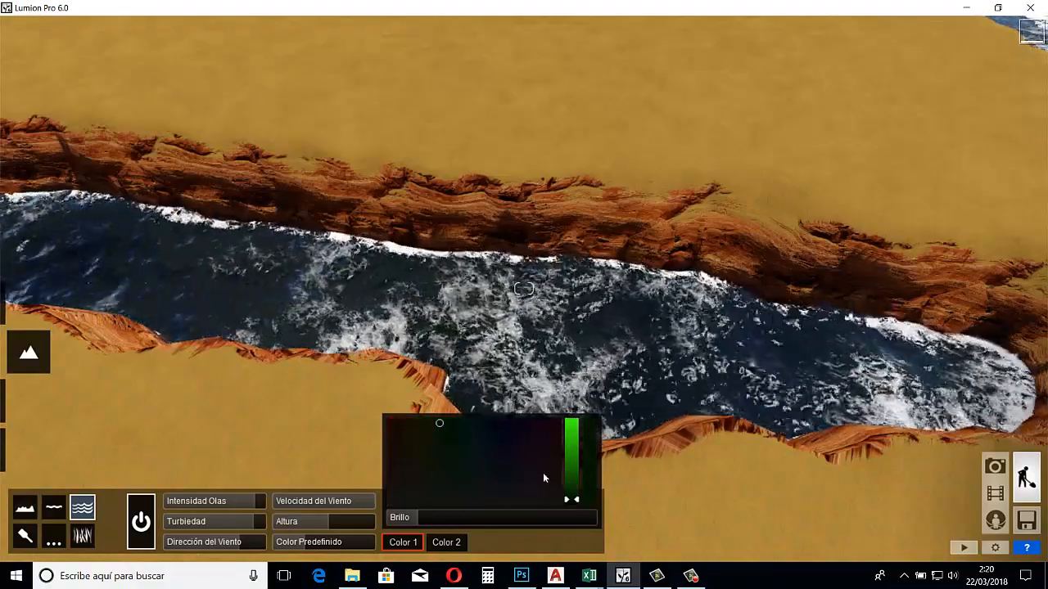
{"action": "left_click_drag", "start_coordinate": [575, 502], "coordinate": [573, 423]}
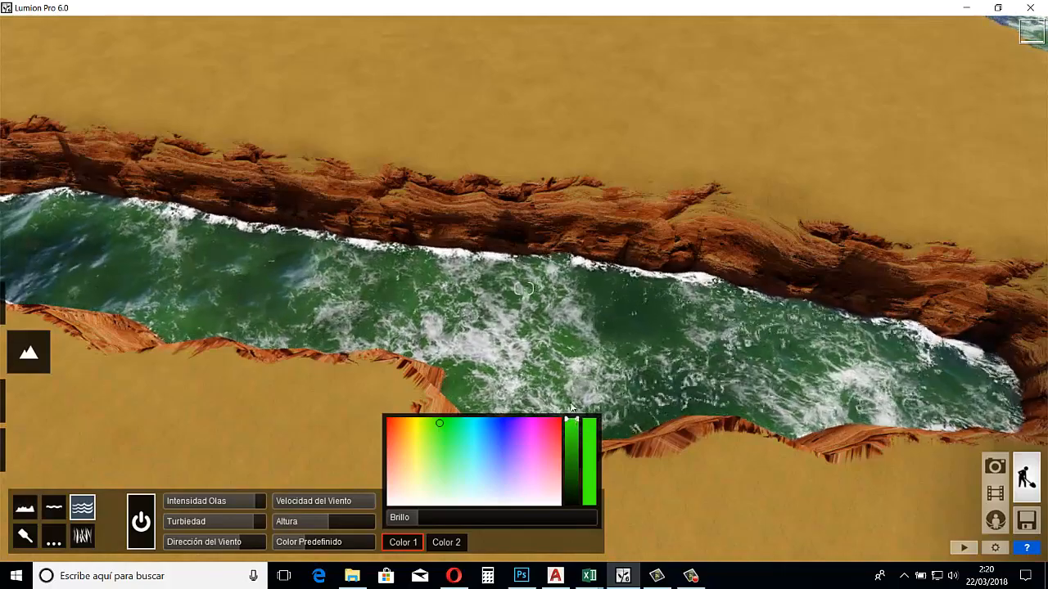
{"action": "left_click", "coordinate": [472, 424]}
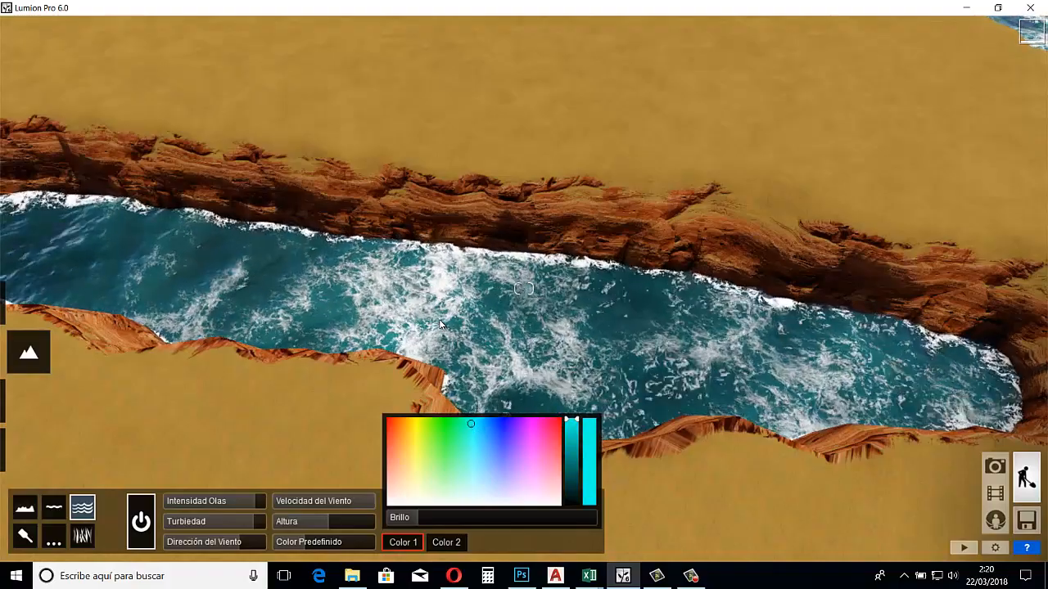
Try a bright green as the ocean's Color 2 and inspect the water close to the pit's cliff walls
{"action": "scroll", "coordinate": [455, 331], "scroll_direction": "down", "scroll_amount": 2}
{"action": "scroll", "coordinate": [454, 331], "scroll_direction": "up", "scroll_amount": 6}
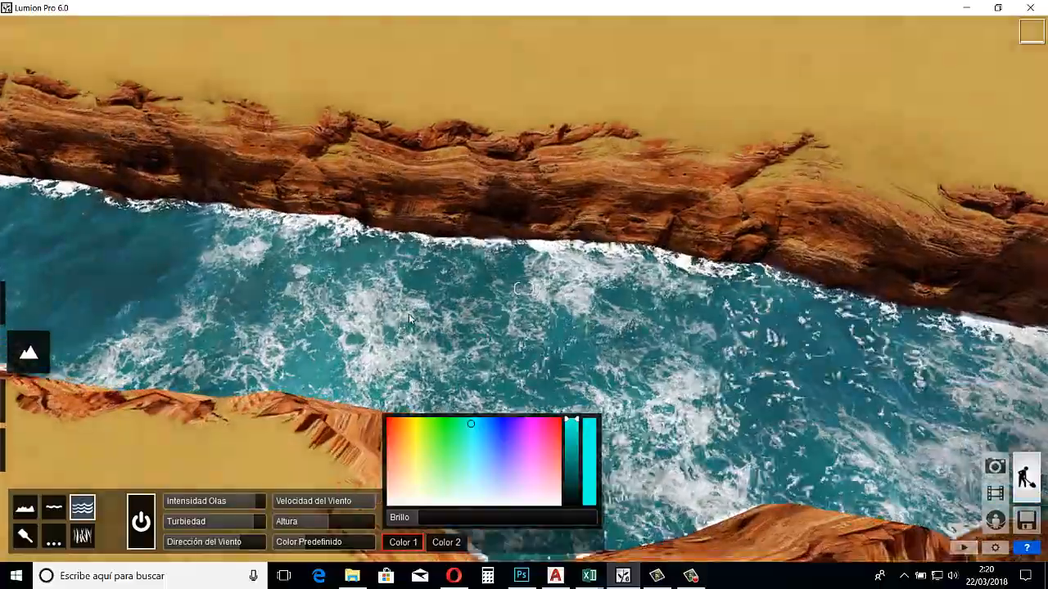
{"action": "scroll", "coordinate": [403, 313], "scroll_direction": "up", "scroll_amount": 3}
{"action": "right_click_drag", "start_coordinate": [398, 309], "coordinate": [331, 300]}
{"action": "scroll", "coordinate": [442, 296], "scroll_direction": "down", "scroll_amount": 6}
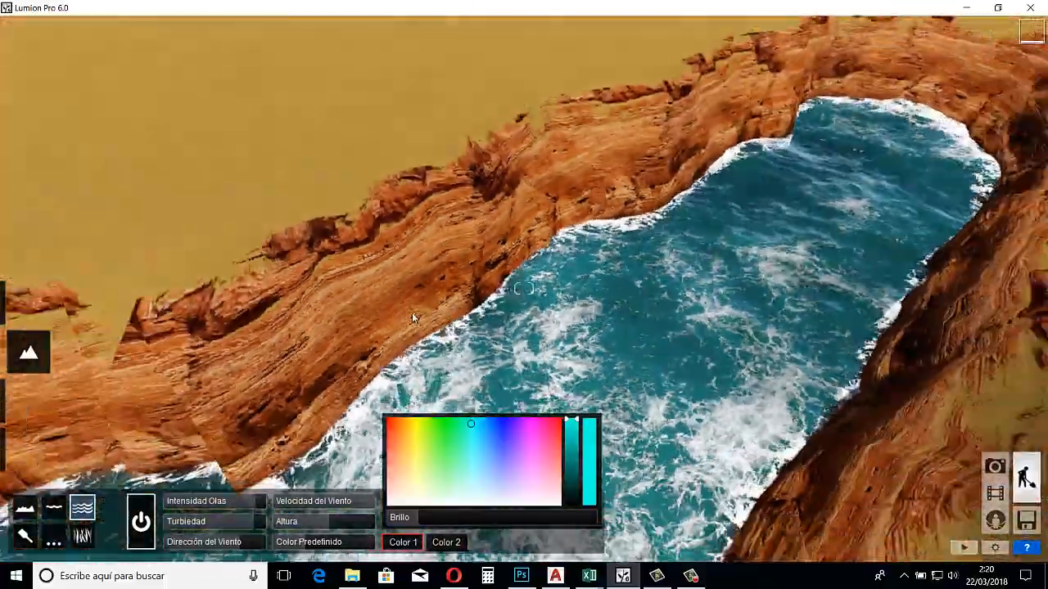
{"action": "scroll", "coordinate": [379, 324], "scroll_direction": "up", "scroll_amount": 3}
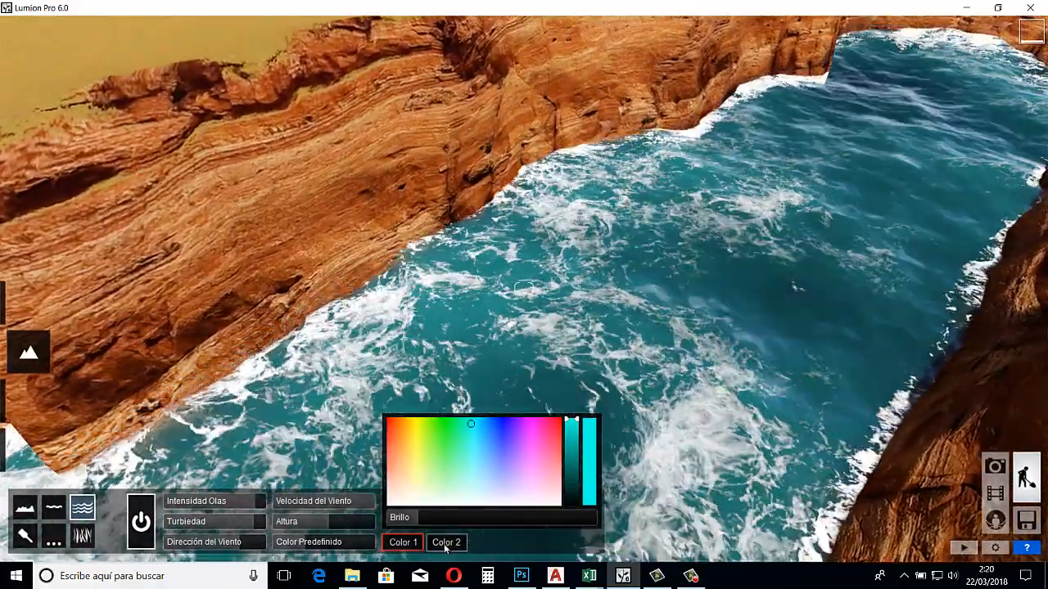
{"action": "left_click", "coordinate": [446, 542]}
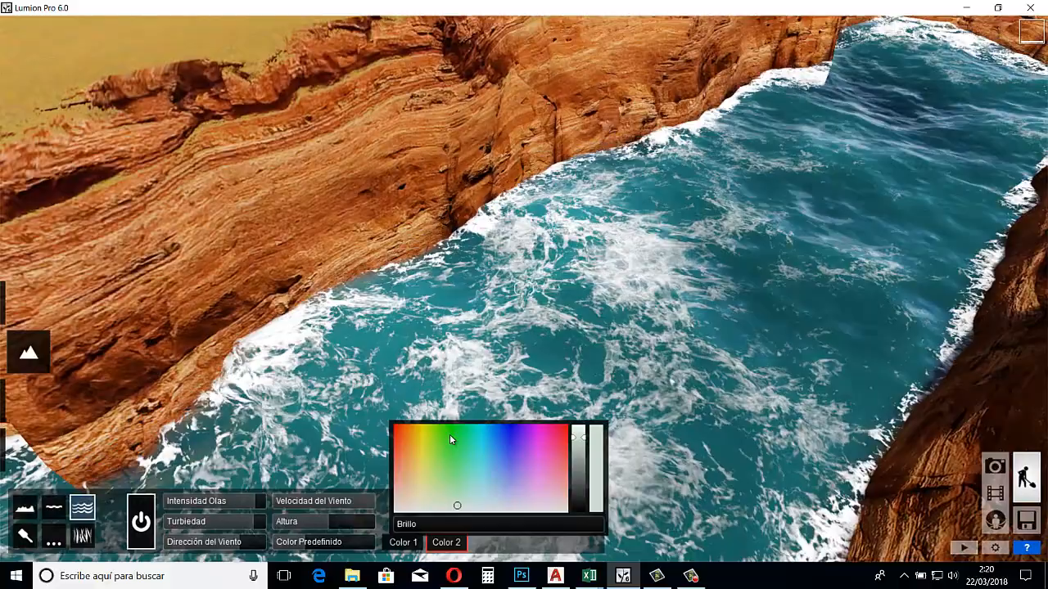
{"action": "left_click", "coordinate": [450, 429]}
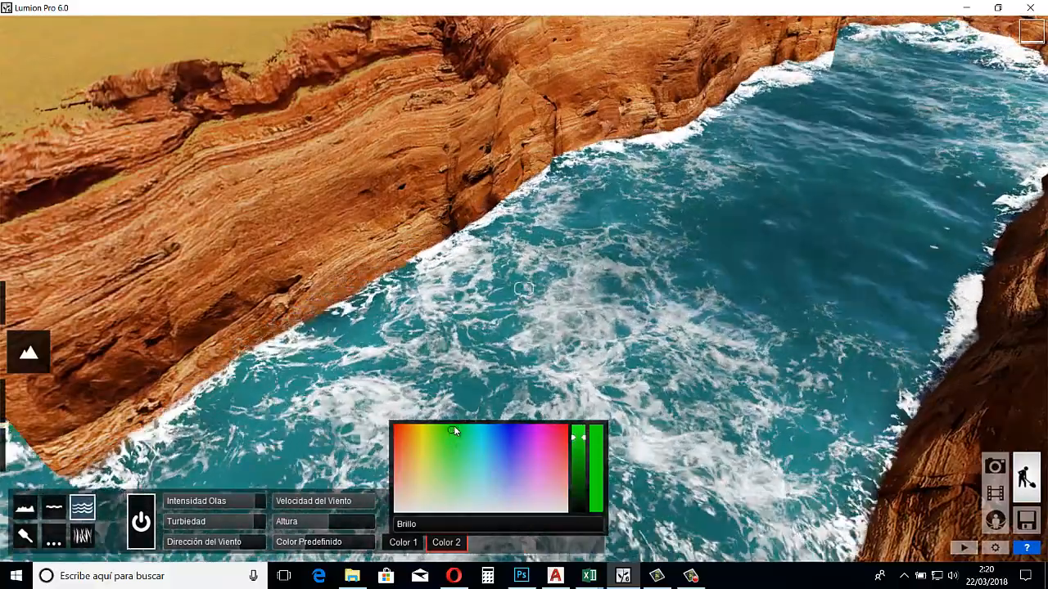
{"action": "left_click", "coordinate": [456, 425]}
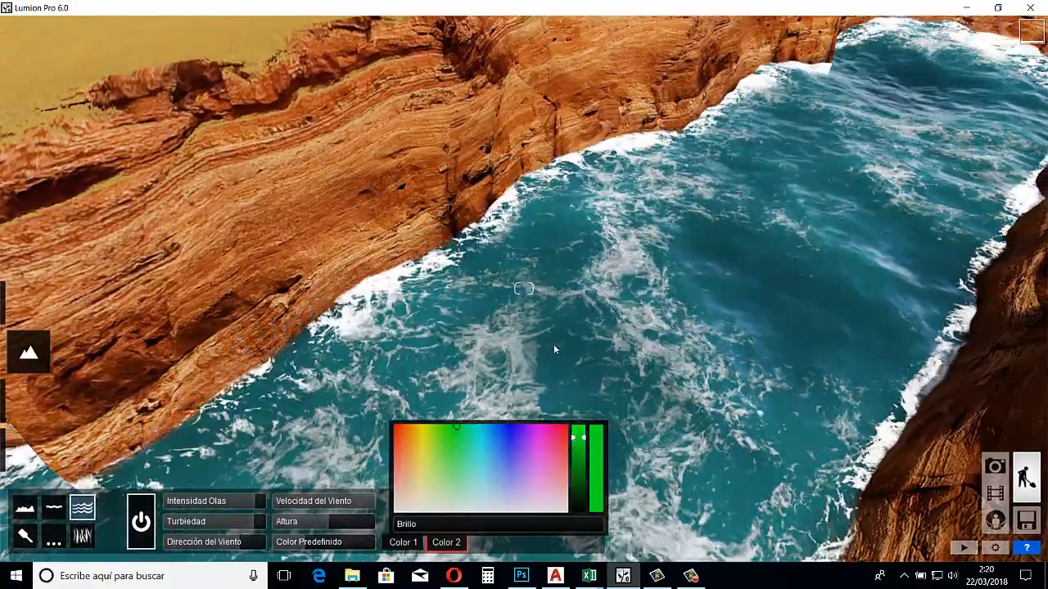
{"action": "mouse_move", "coordinate": [553, 344]}
{"action": "right_mouse_down"}
{"action": "mouse_move", "coordinate": [546, 349]}
{"action": "mouse_move", "coordinate": [555, 355]}
{"action": "mouse_move", "coordinate": [544, 344]}
{"action": "right_mouse_up"}
{"action": "key", "text": "s"}
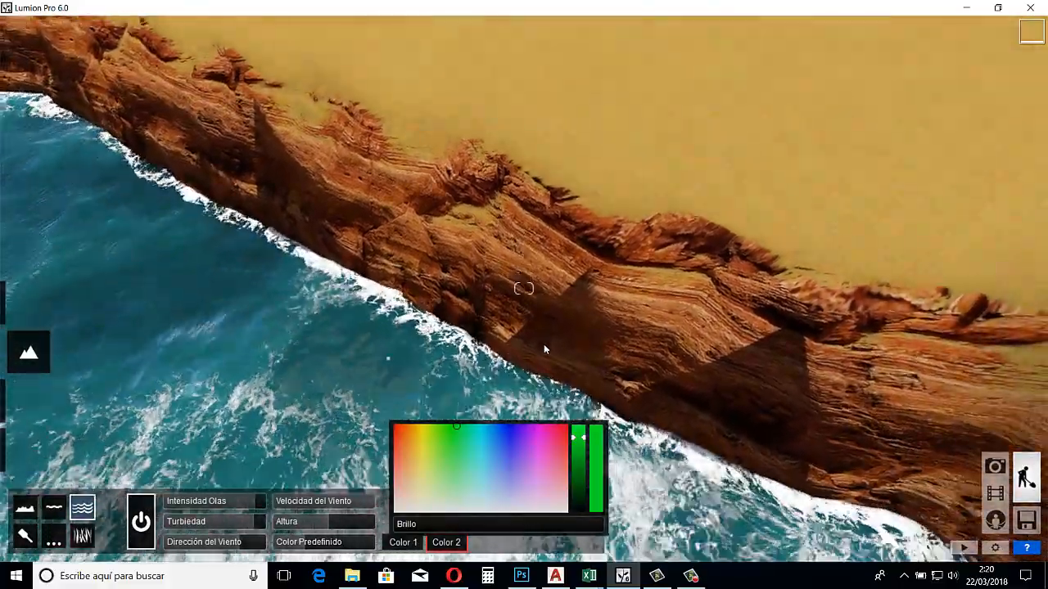
{"action": "key", "text": "w"}
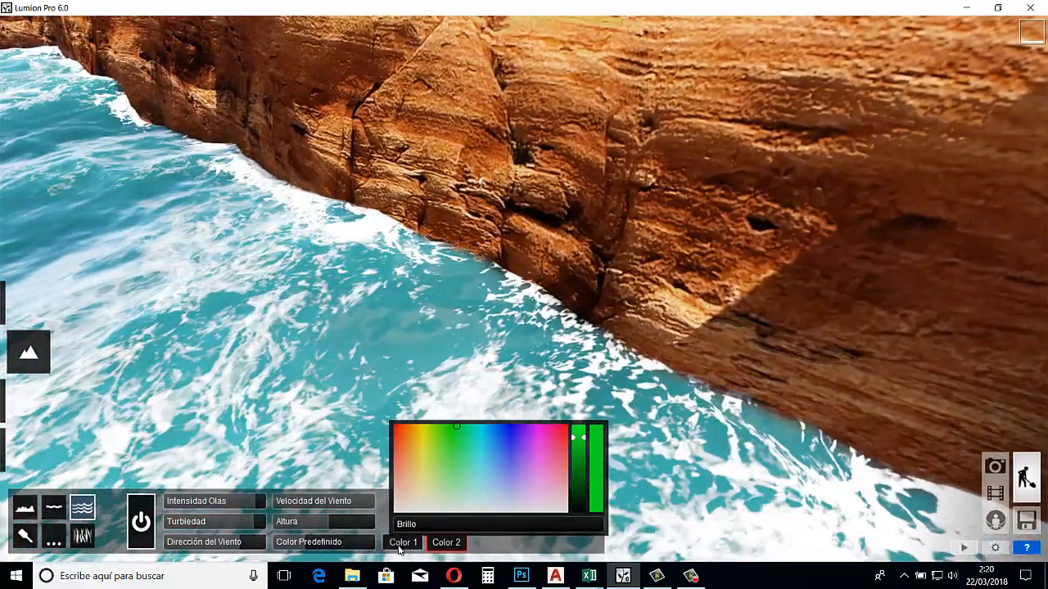
Lower the brightness of the ocean's Color 1 to its minimum and set Color 2 to red
{"action": "left_click", "coordinate": [401, 544]}
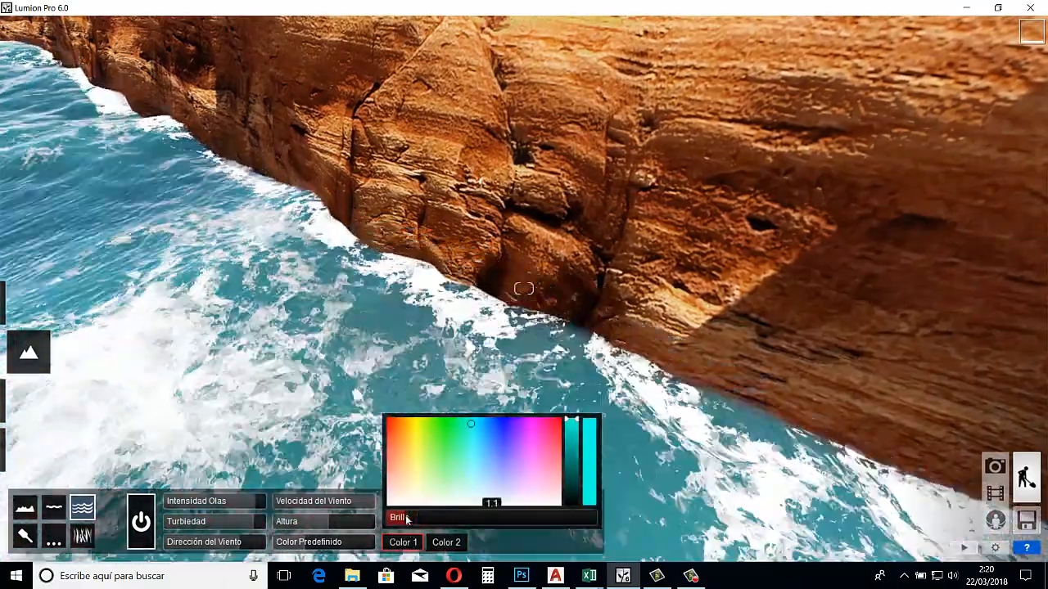
{"action": "left_click_drag", "start_coordinate": [407, 520], "coordinate": [390, 520]}
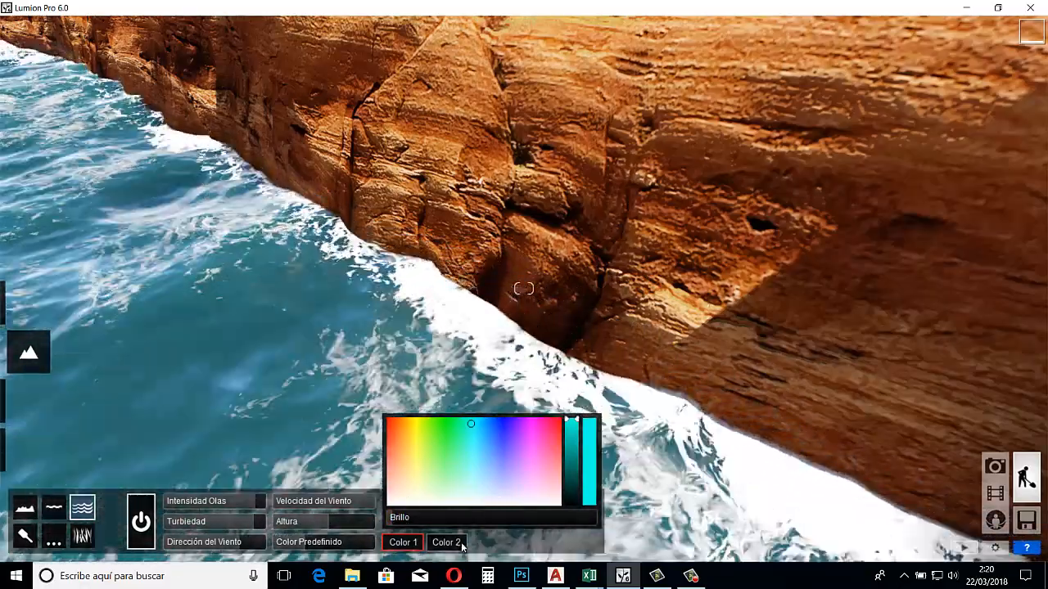
{"action": "left_click", "coordinate": [446, 542]}
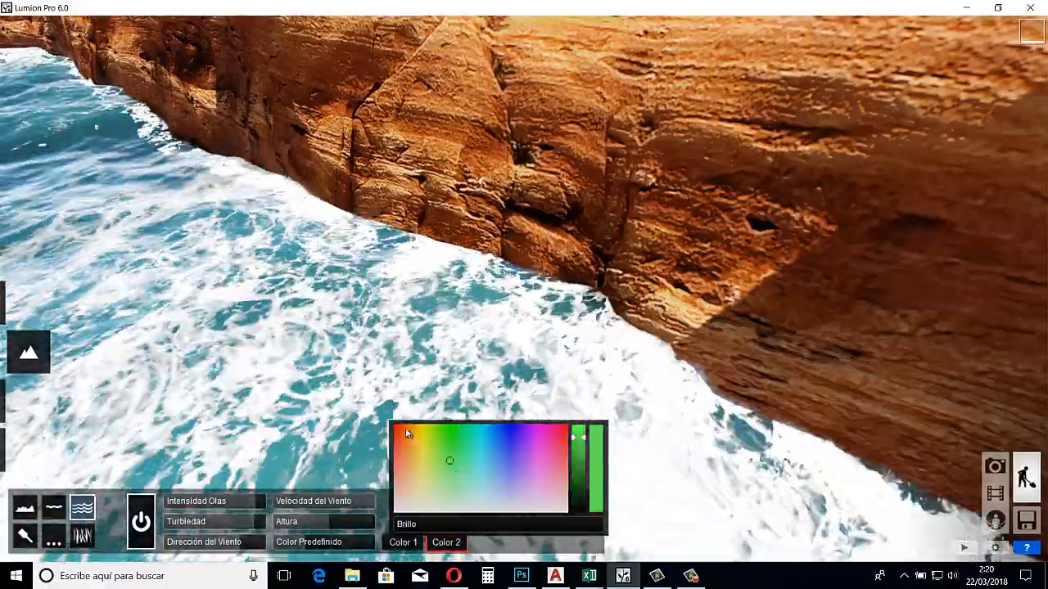
{"action": "left_click", "coordinate": [398, 425]}
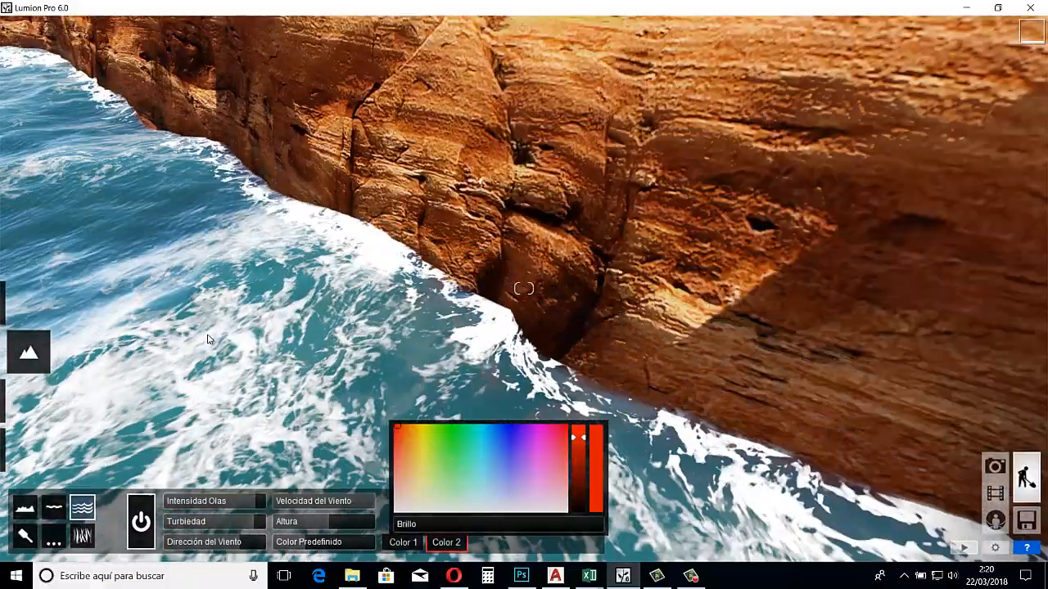
Examine the water's tint along the base of the cliffs, and move back out over the surrounding terrain
{"action": "mouse_move", "coordinate": [206, 339]}
{"action": "right_mouse_down"}
{"action": "mouse_move", "coordinate": [133, 374]}
{"action": "mouse_move", "coordinate": [195, 353]}
{"action": "mouse_move", "coordinate": [206, 338]}
{"action": "right_mouse_up"}
{"action": "key", "text": "a"}
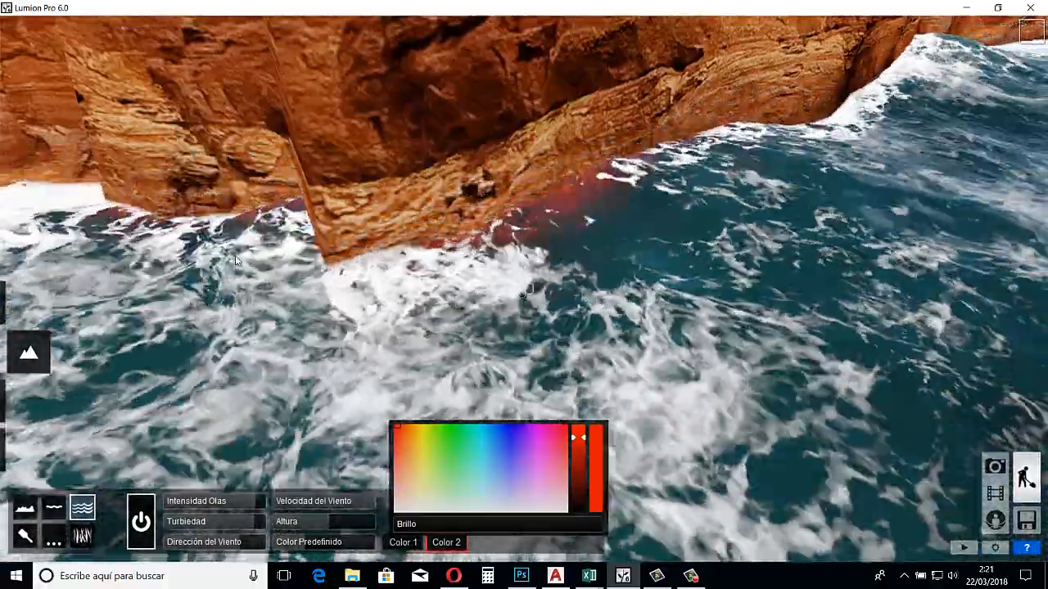
{"action": "key", "text": "a"}
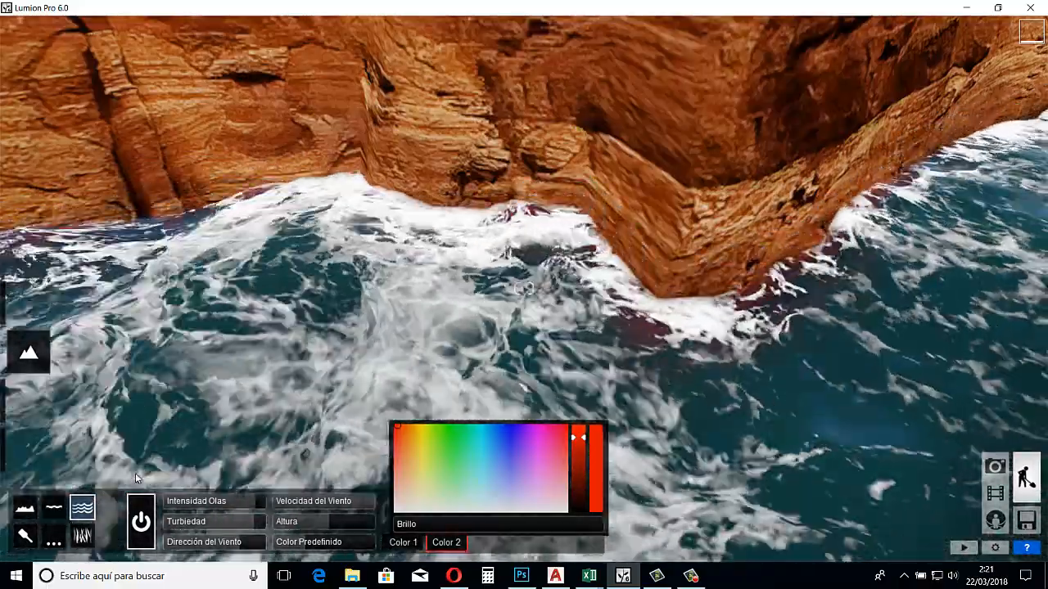
{"action": "key", "text": "q"}
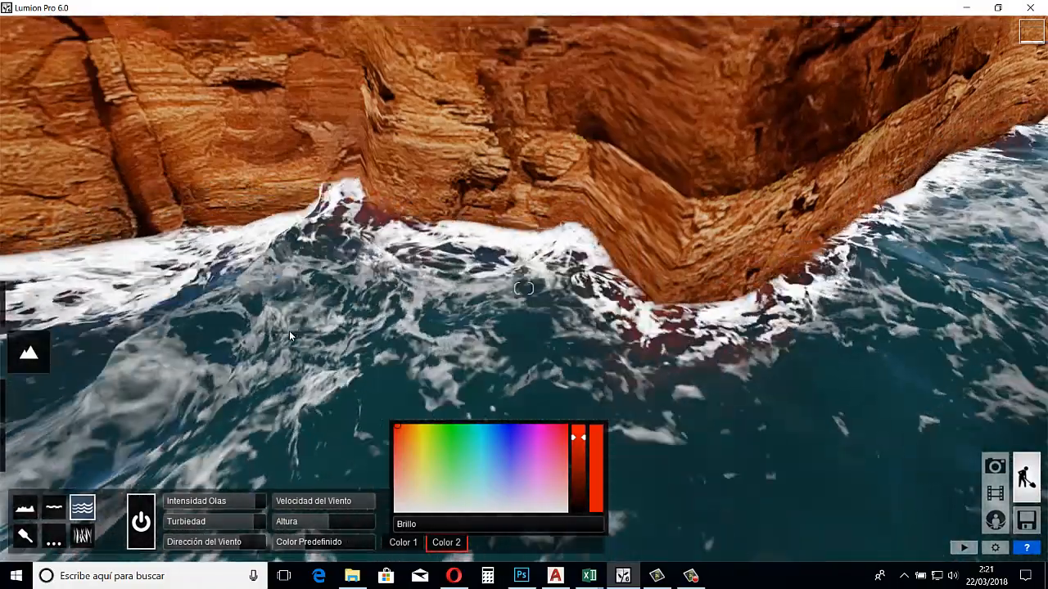
{"action": "key", "text": "q"}
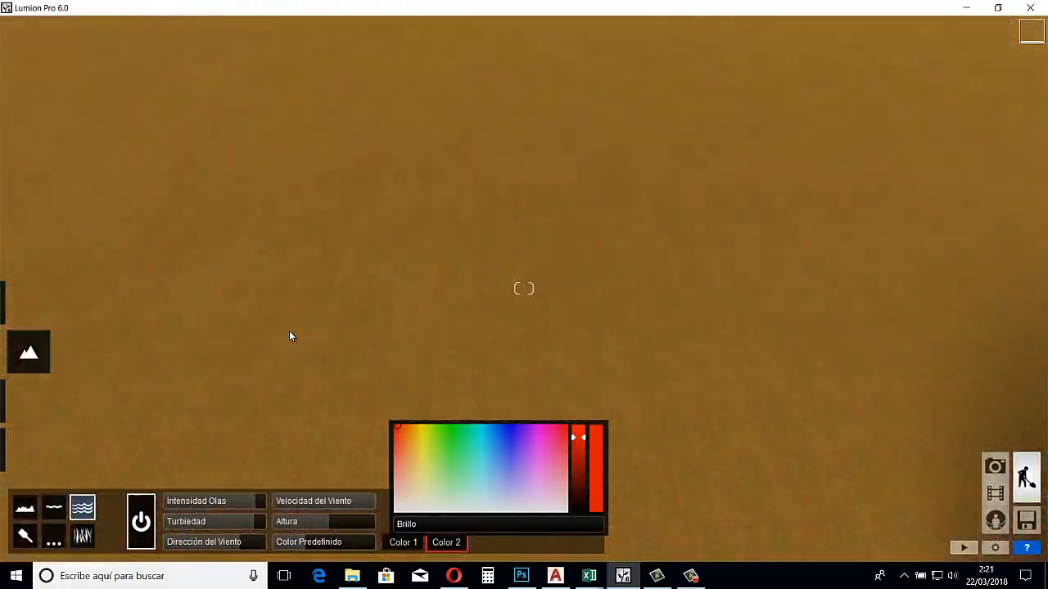
{"action": "key", "text": "w"}
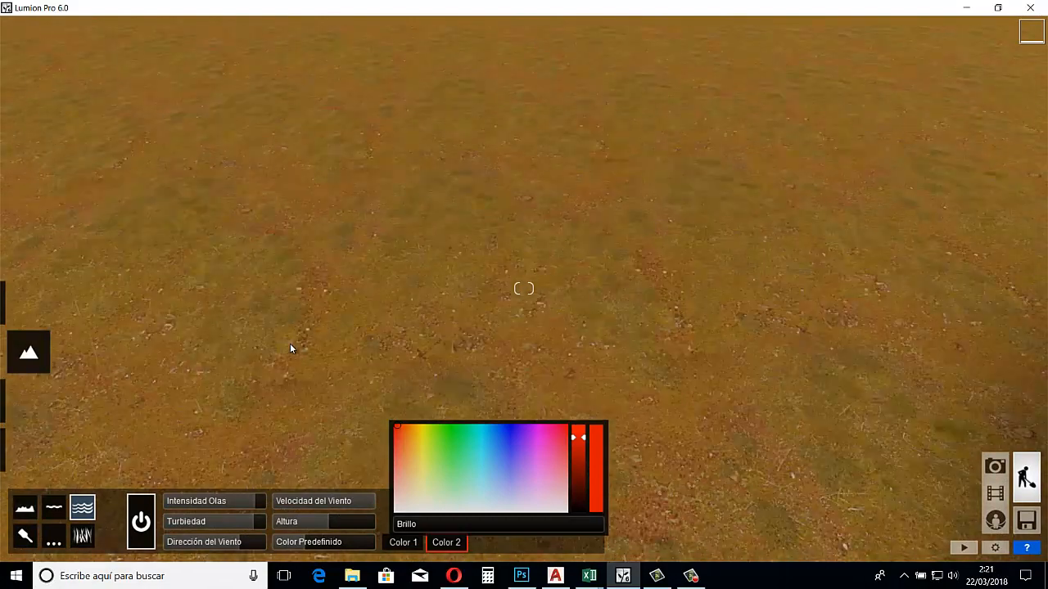
{"action": "key", "text": "q"}
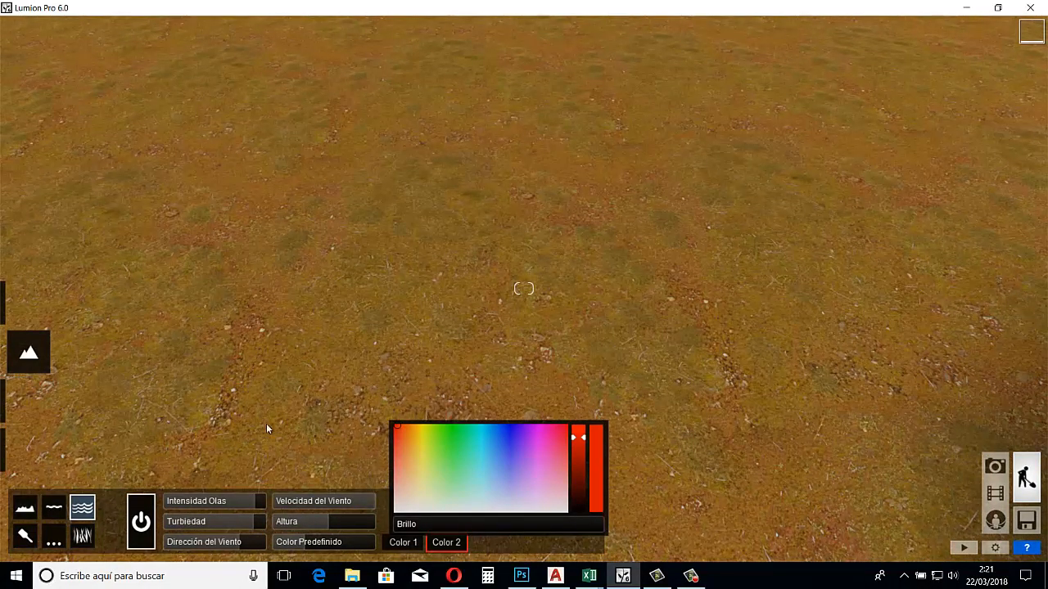
Turn on grass for the landscape and bring the view in close to the ground
{"action": "key", "text": "w"}
{"action": "mouse_move", "coordinate": [345, 383]}
{"action": "right_mouse_down"}
{"action": "mouse_move", "coordinate": [267, 421]}
{"action": "mouse_move", "coordinate": [306, 398]}
{"action": "mouse_move", "coordinate": [284, 394]}
{"action": "mouse_move", "coordinate": [362, 391]}
{"action": "right_mouse_up"}
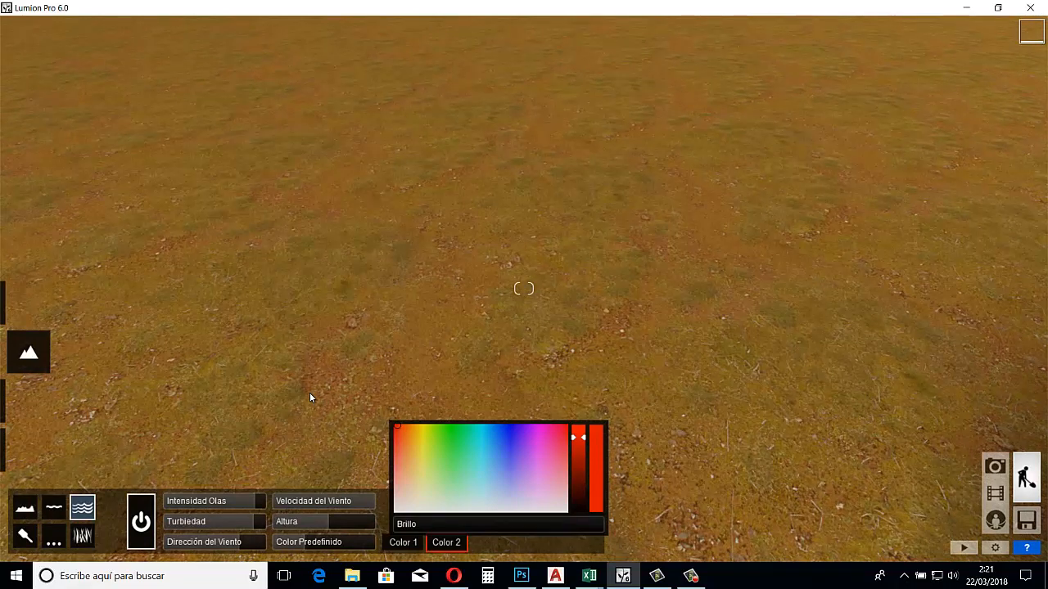
{"action": "left_click", "coordinate": [83, 536]}
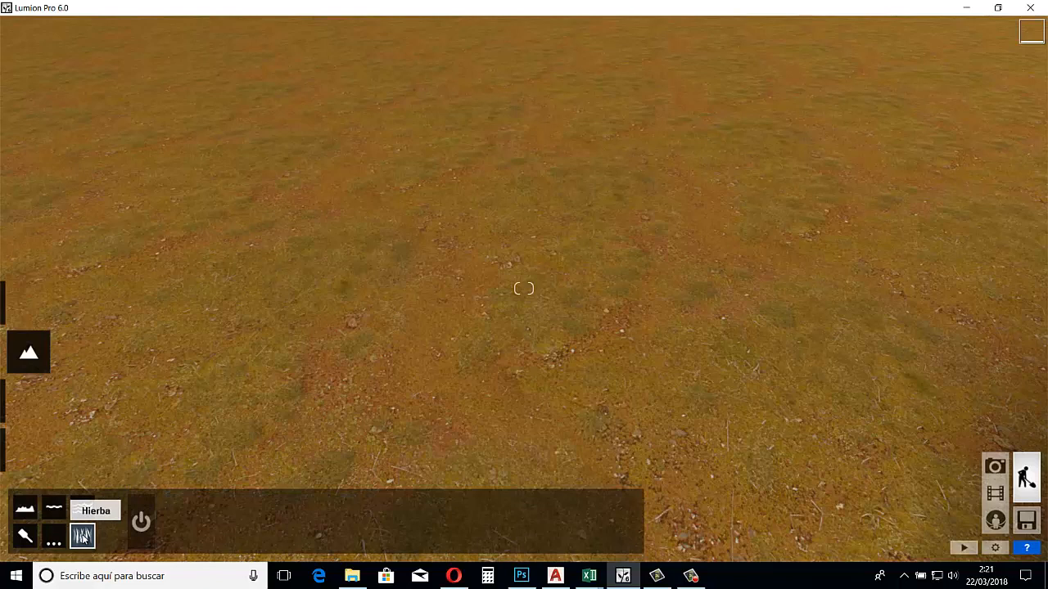
{"action": "left_click", "coordinate": [144, 522]}
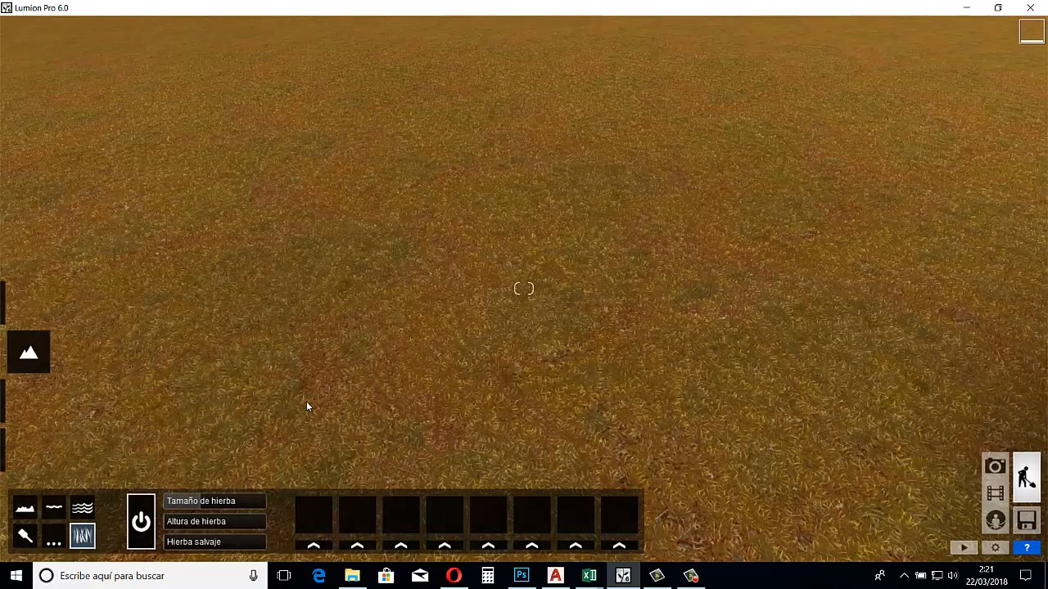
{"action": "scroll", "coordinate": [306, 408], "scroll_direction": "up", "scroll_amount": 6}
{"action": "key", "text": "w"}
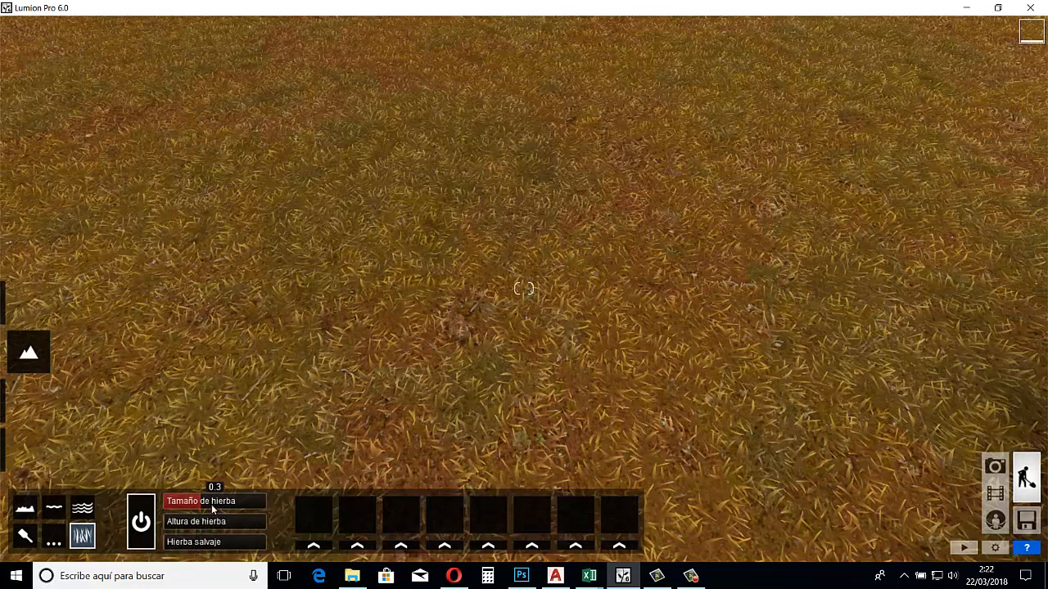
Set the grass size to 0.7, increase the grass height, and raise its wildness almost to the maximum
{"action": "left_click_drag", "start_coordinate": [210, 500], "coordinate": [241, 507]}
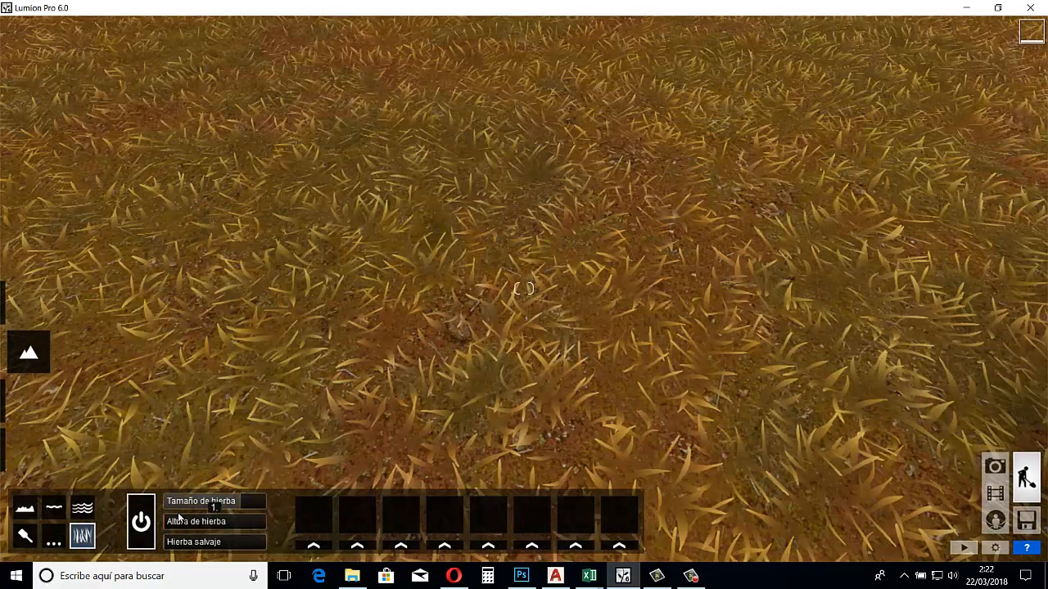
{"action": "left_click_drag", "start_coordinate": [178, 517], "coordinate": [209, 525]}
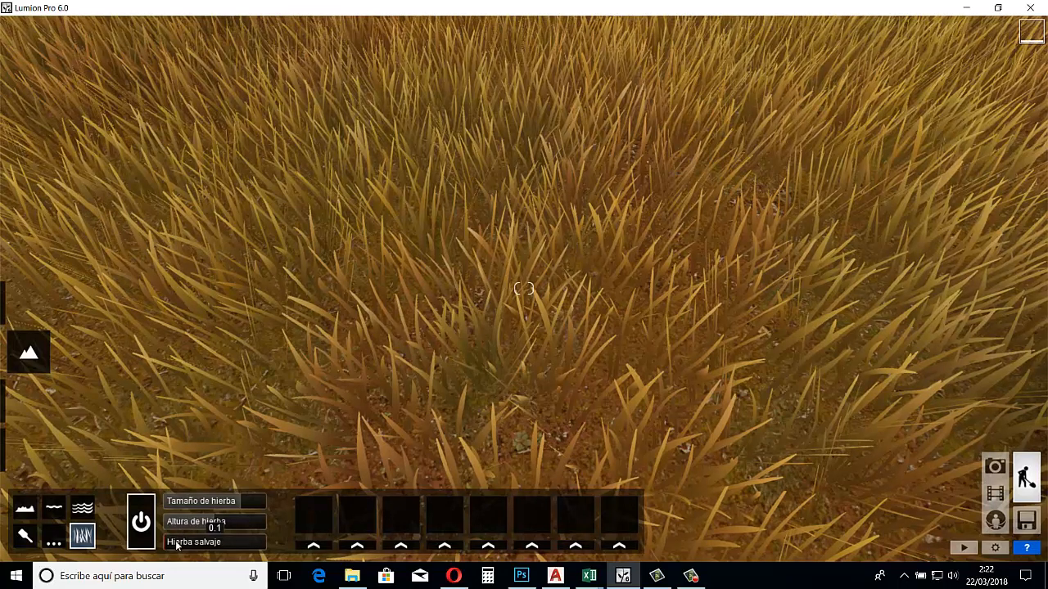
{"action": "left_click_drag", "start_coordinate": [176, 542], "coordinate": [262, 554]}
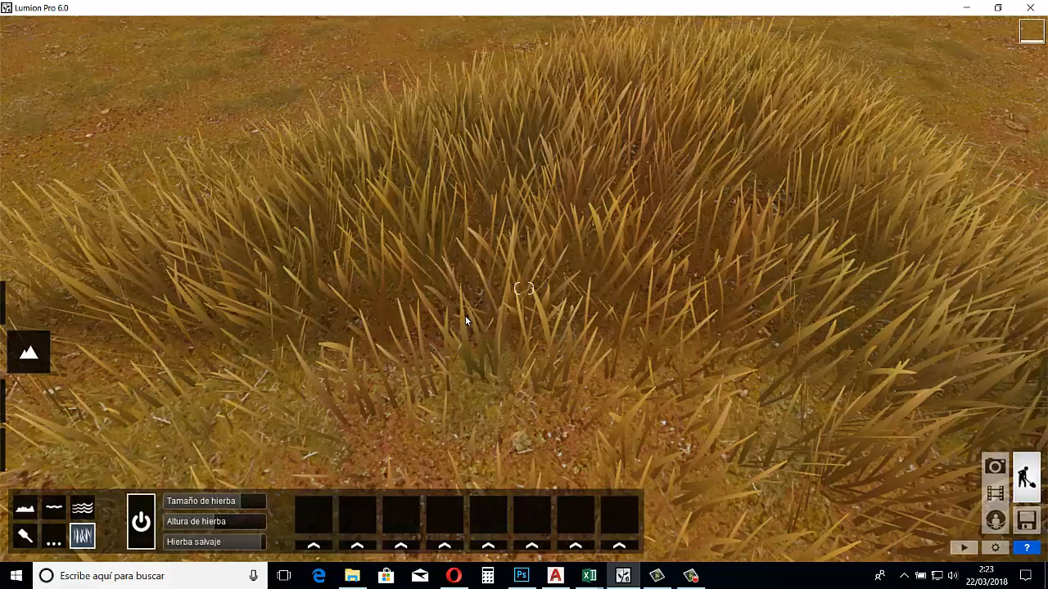
{"action": "key", "text": "w"}
{"action": "key", "text": "w"}
{"action": "right_click_drag", "start_coordinate": [474, 301], "coordinate": [471, 305]}
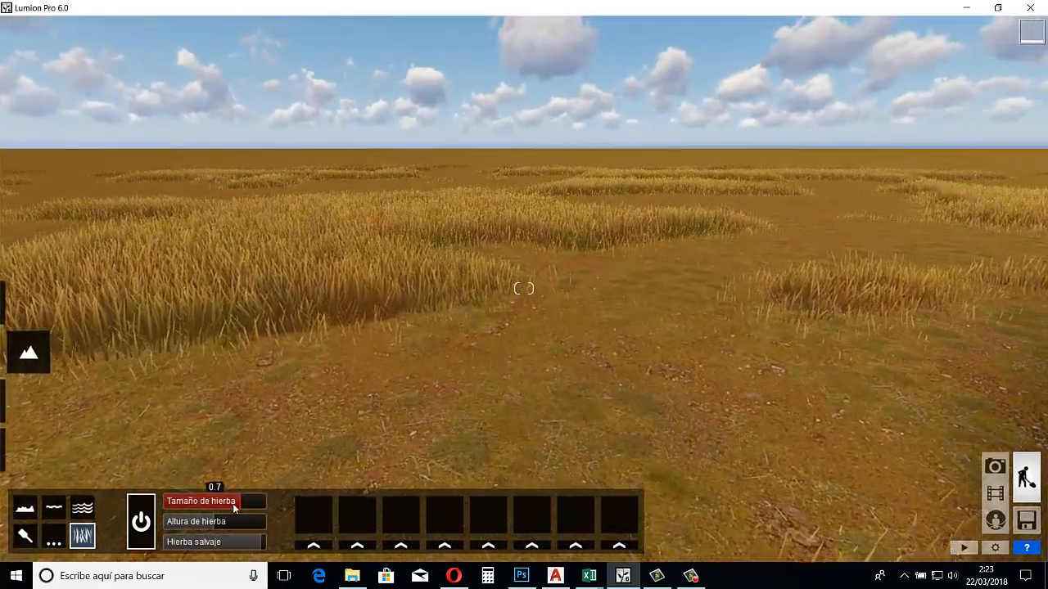
Raise the grass size almost to its maximum and set the grass height to about 1.4
{"action": "left_click_drag", "start_coordinate": [237, 503], "coordinate": [258, 510]}
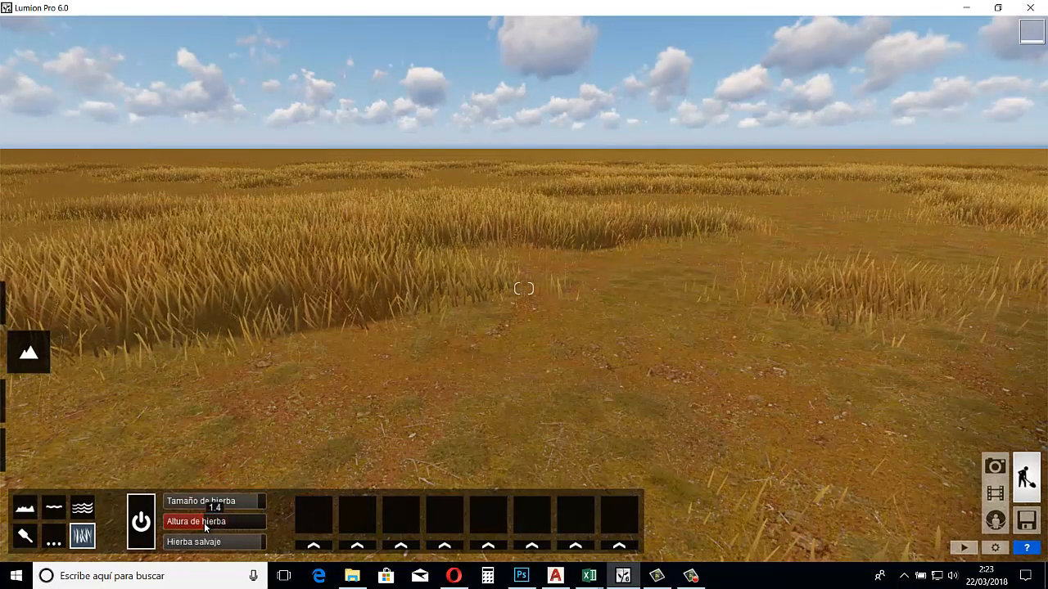
{"action": "left_click", "coordinate": [204, 522]}
{"action": "key", "text": "w"}
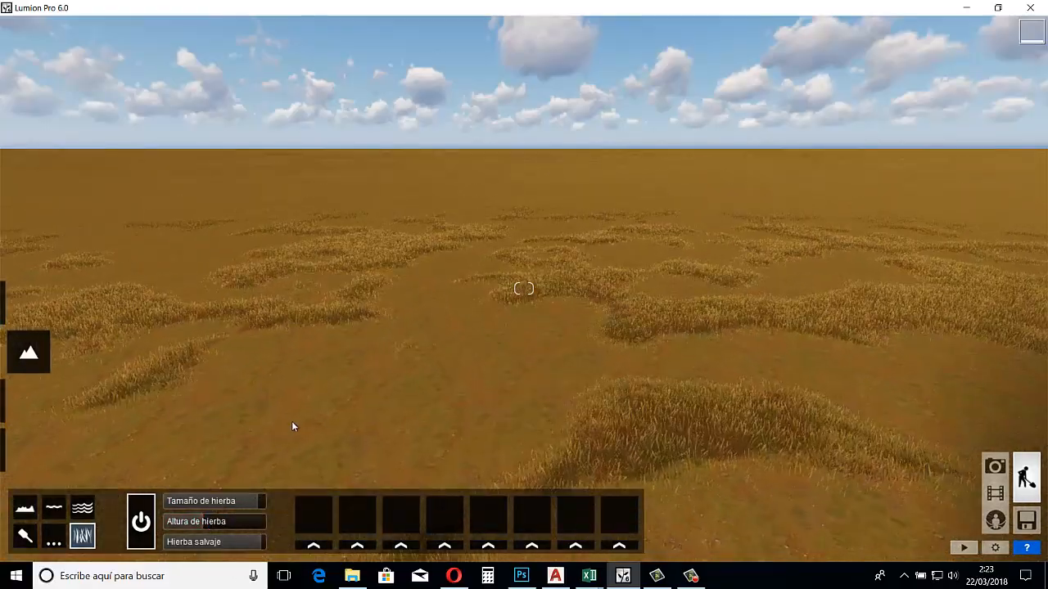
{"action": "right_click_drag", "start_coordinate": [245, 452], "coordinate": [374, 361]}
{"action": "key", "text": "w"}
{"action": "key", "text": "w"}
{"action": "key", "text": "q"}
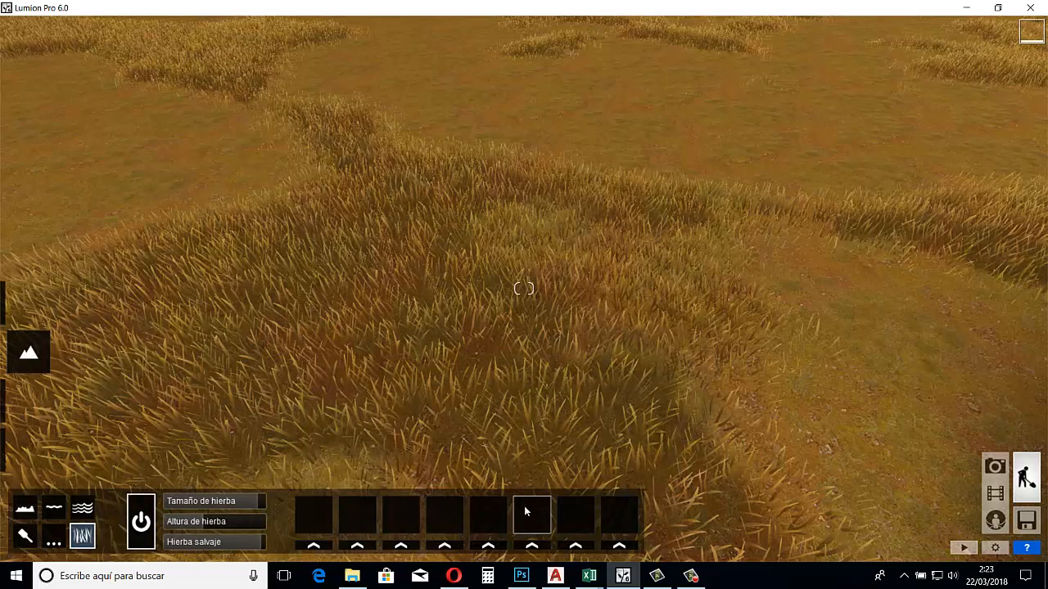
Assign Stone grey 6 to the first grass item slot to scatter stones across the terrain
{"action": "left_click", "coordinate": [311, 548]}
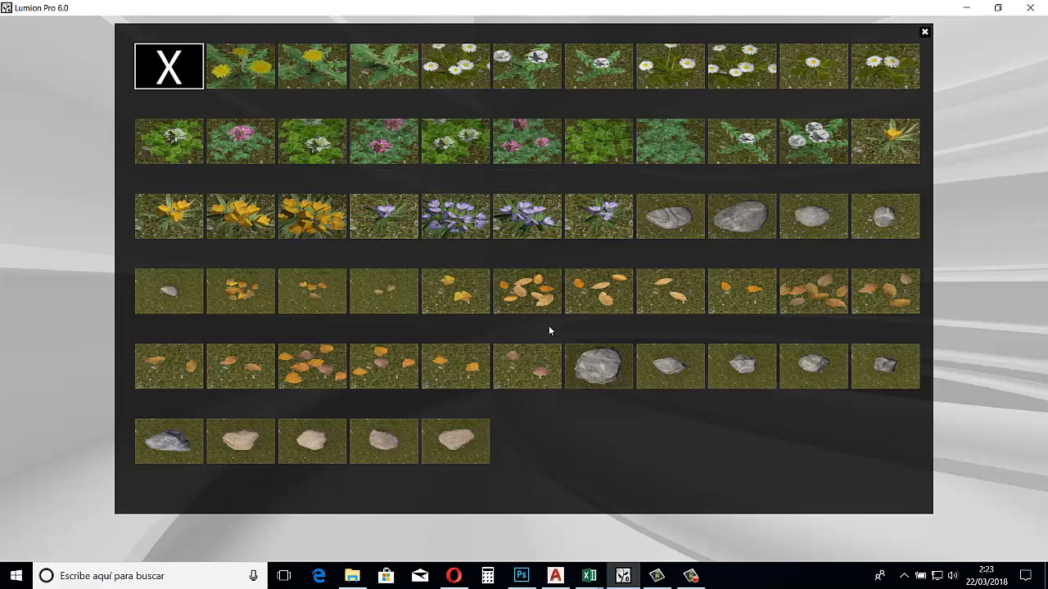
{"action": "left_click", "coordinate": [583, 375]}
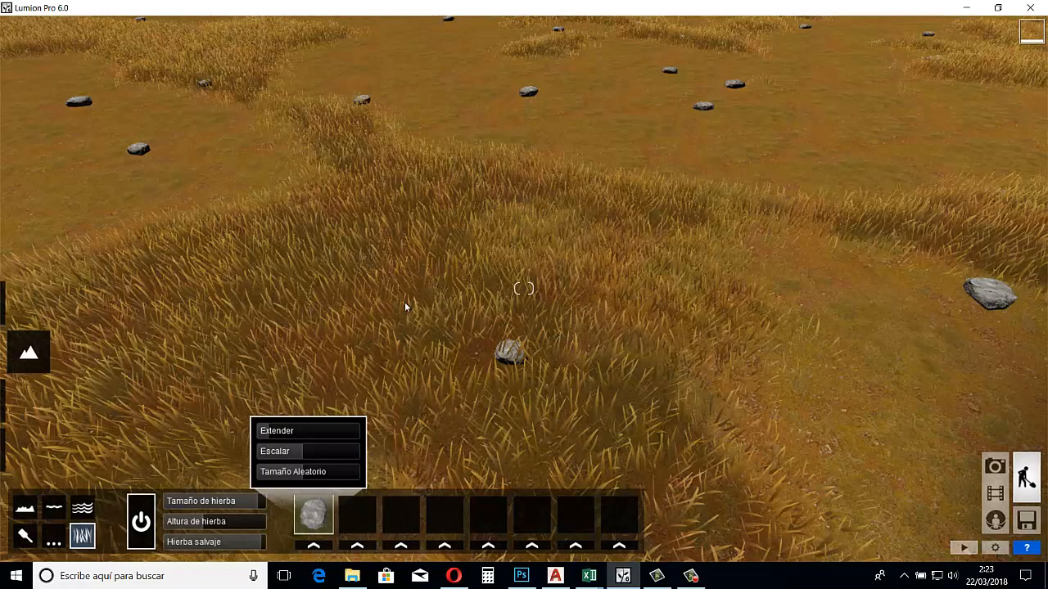
{"action": "right_click_drag", "start_coordinate": [272, 194], "coordinate": [232, 191]}
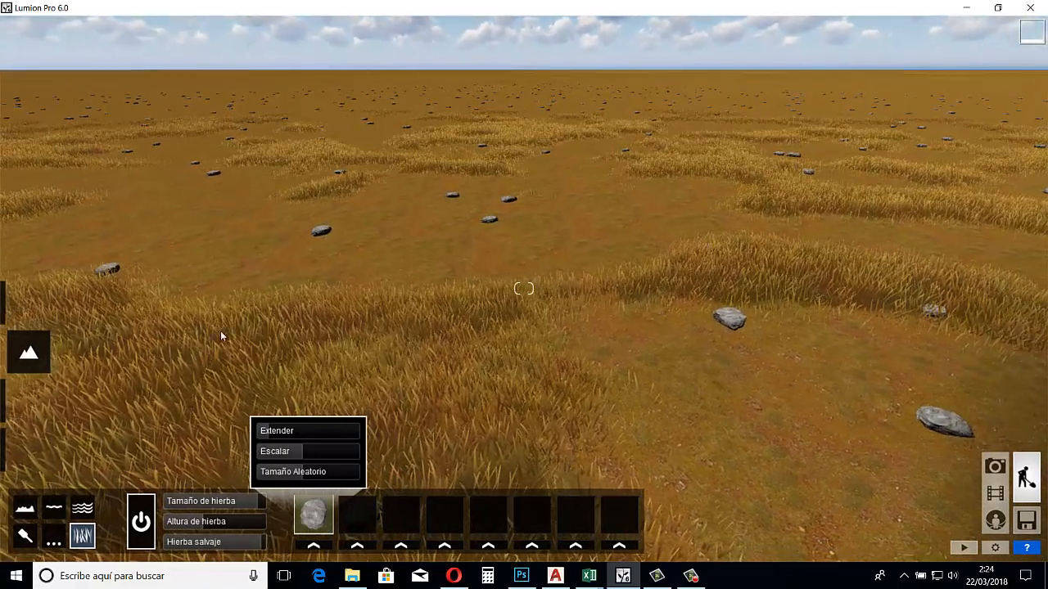
Raise the stones' spread to about half its range, lower their scale slightly, and increase their random size
{"action": "left_click", "coordinate": [288, 433]}
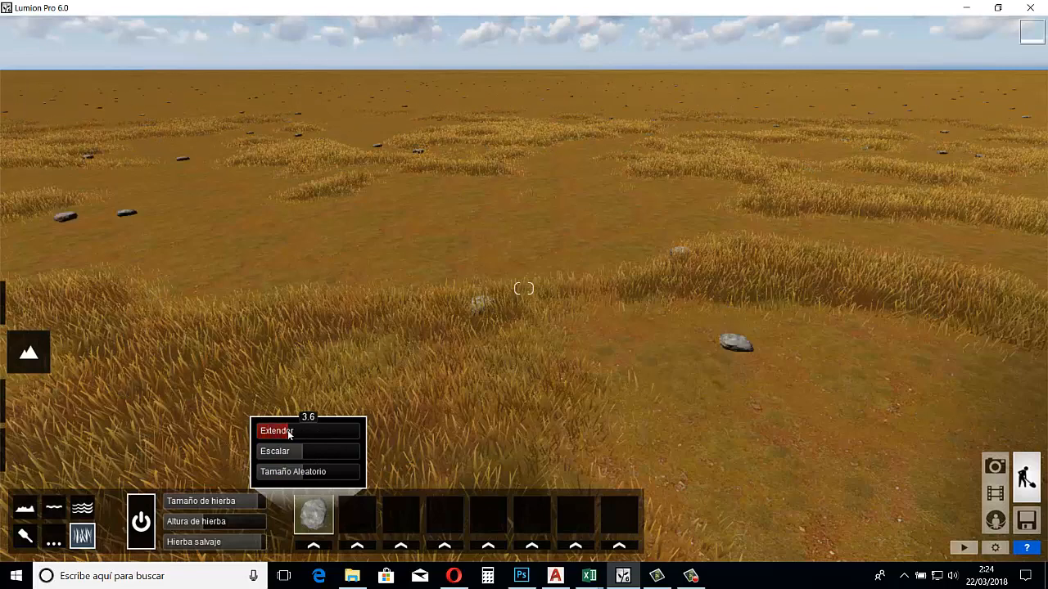
{"action": "left_click", "coordinate": [308, 432]}
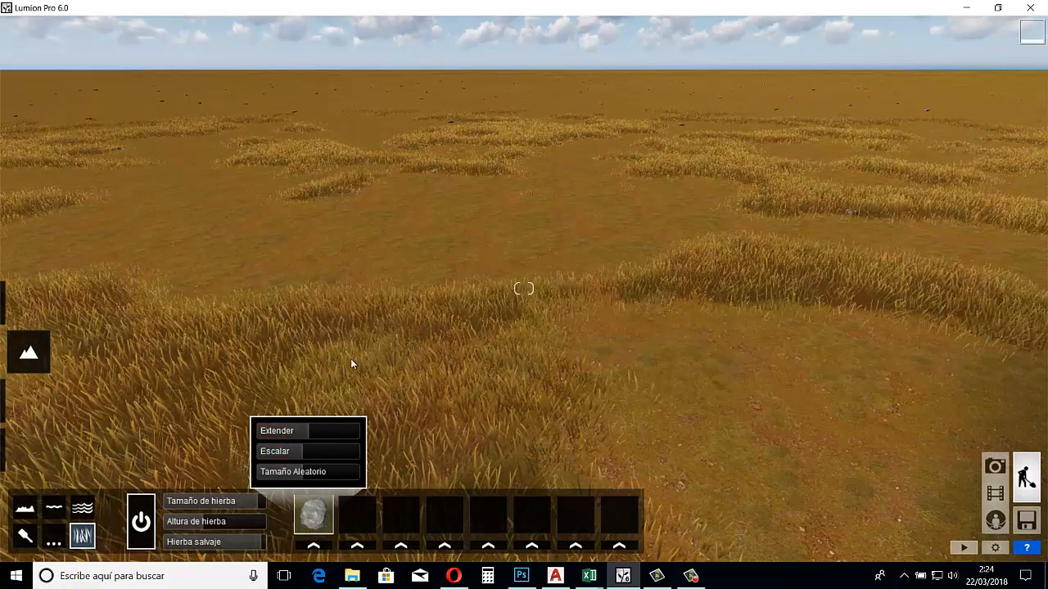
{"action": "mouse_move", "coordinate": [351, 362]}
{"action": "right_mouse_down"}
{"action": "mouse_move", "coordinate": [272, 399]}
{"action": "mouse_move", "coordinate": [356, 360]}
{"action": "right_mouse_up"}
{"action": "mouse_move", "coordinate": [302, 452]}
{"action": "left_mouse_down"}
{"action": "mouse_move", "coordinate": [365, 461]}
{"action": "mouse_move", "coordinate": [263, 457]}
{"action": "mouse_move", "coordinate": [299, 453]}
{"action": "left_mouse_up"}
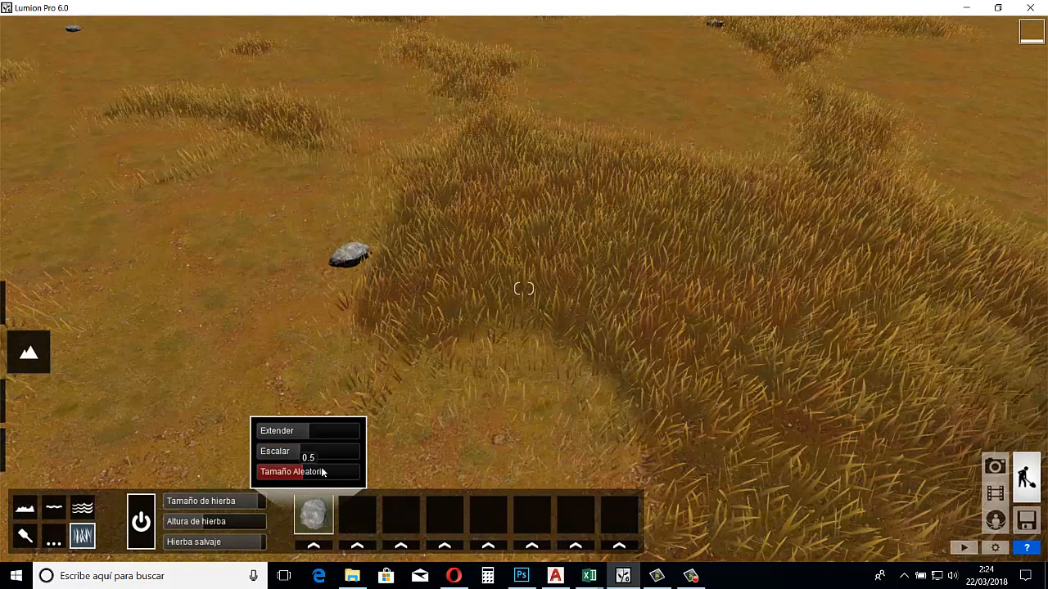
{"action": "left_click_drag", "start_coordinate": [326, 473], "coordinate": [336, 475]}
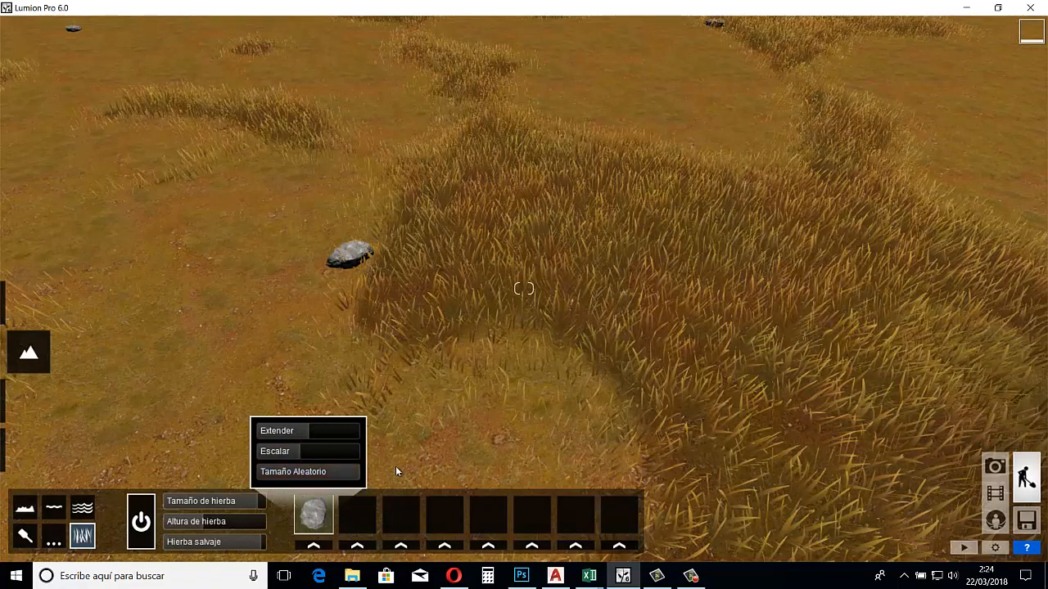
Assign a cluster of orange dry leaves to the second grass item slot
{"action": "left_click", "coordinate": [362, 547]}
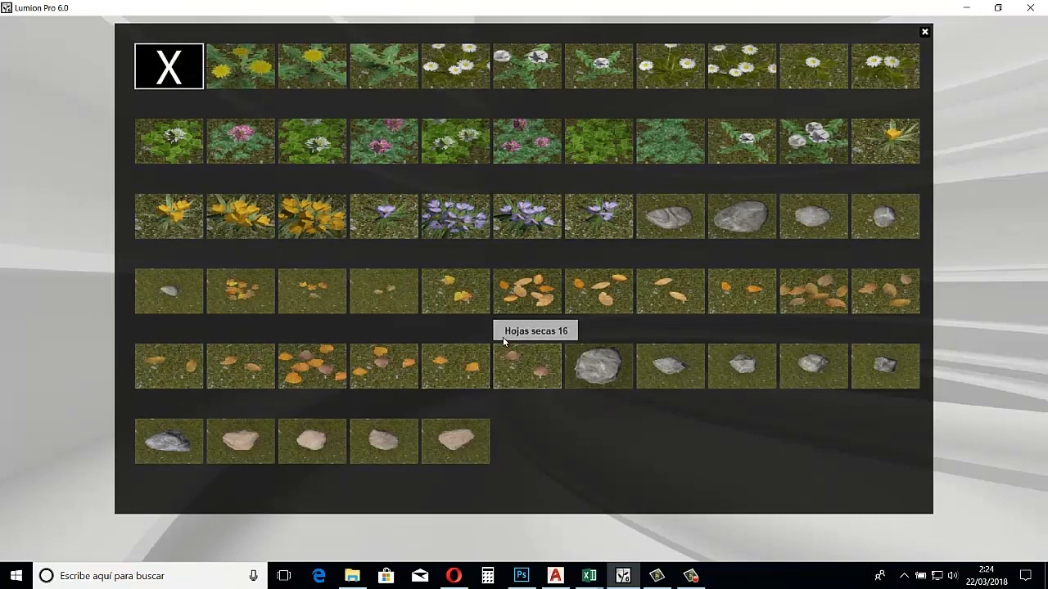
{"action": "left_click", "coordinate": [526, 278]}
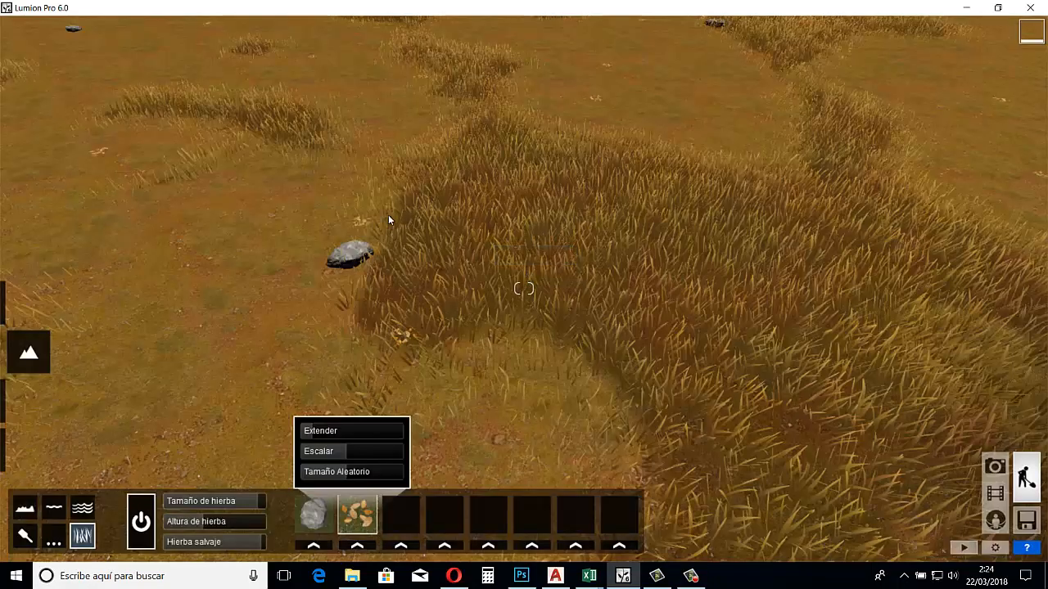
{"action": "key", "text": "w"}
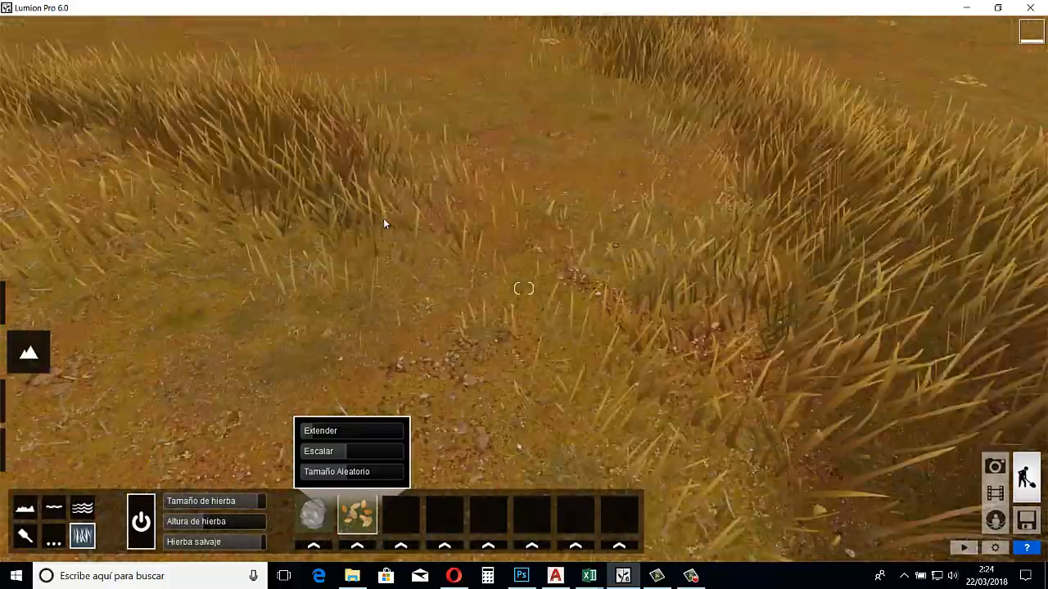
{"action": "key", "text": "w"}
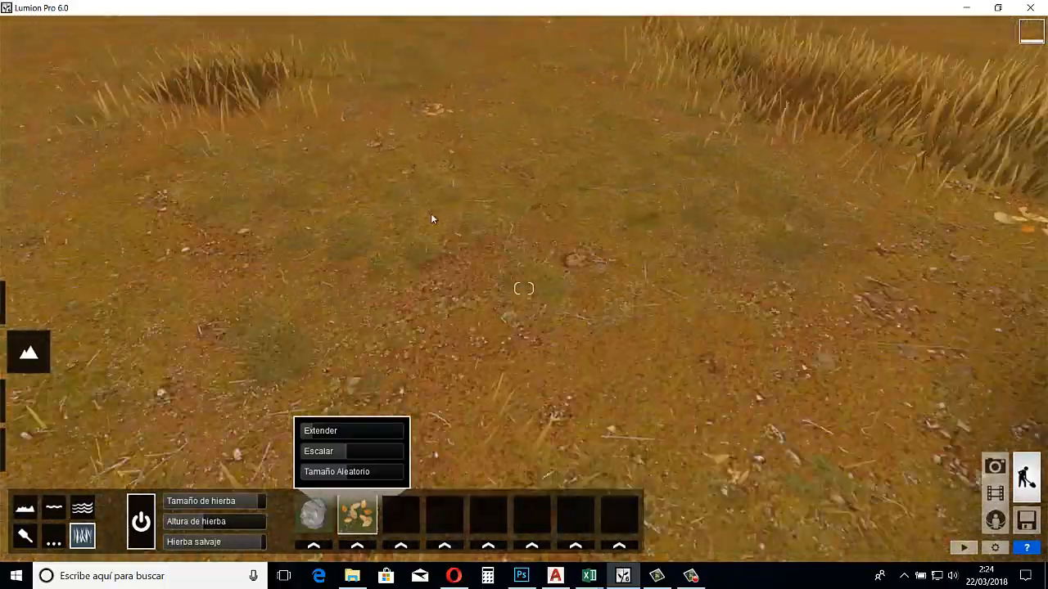
{"action": "key", "text": "w"}
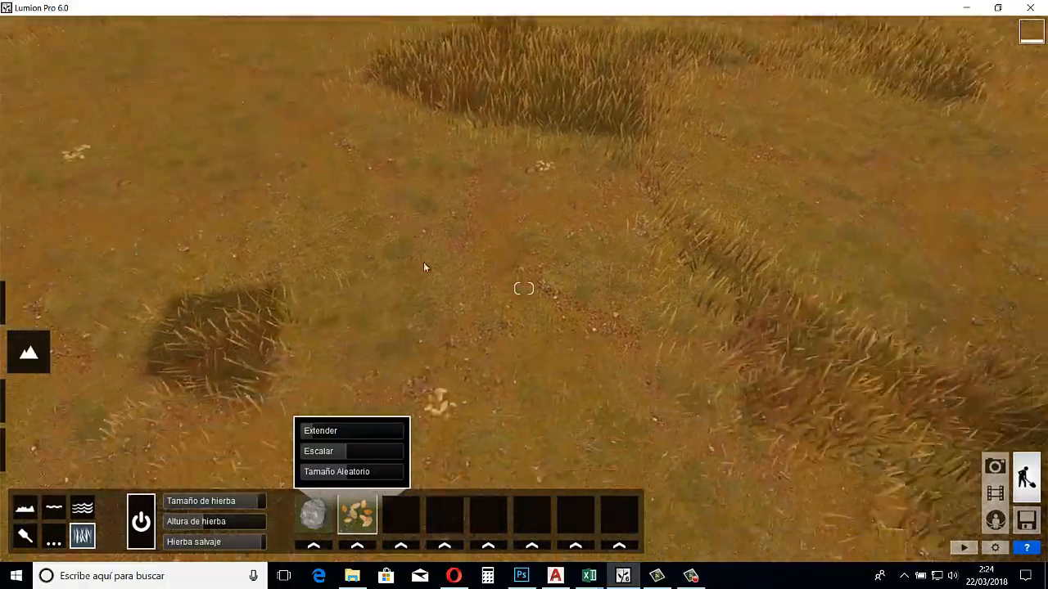
Increase the dry leaves' spread, raise their scale to the maximum, and adjust their random size
{"action": "mouse_move", "coordinate": [316, 433]}
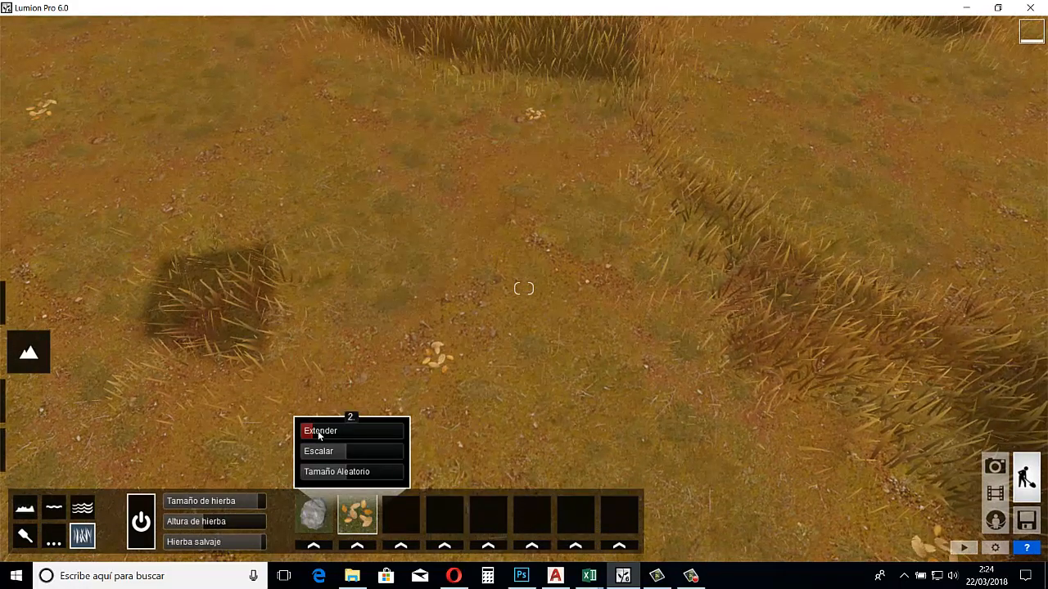
{"action": "mouse_move", "coordinate": [354, 458]}
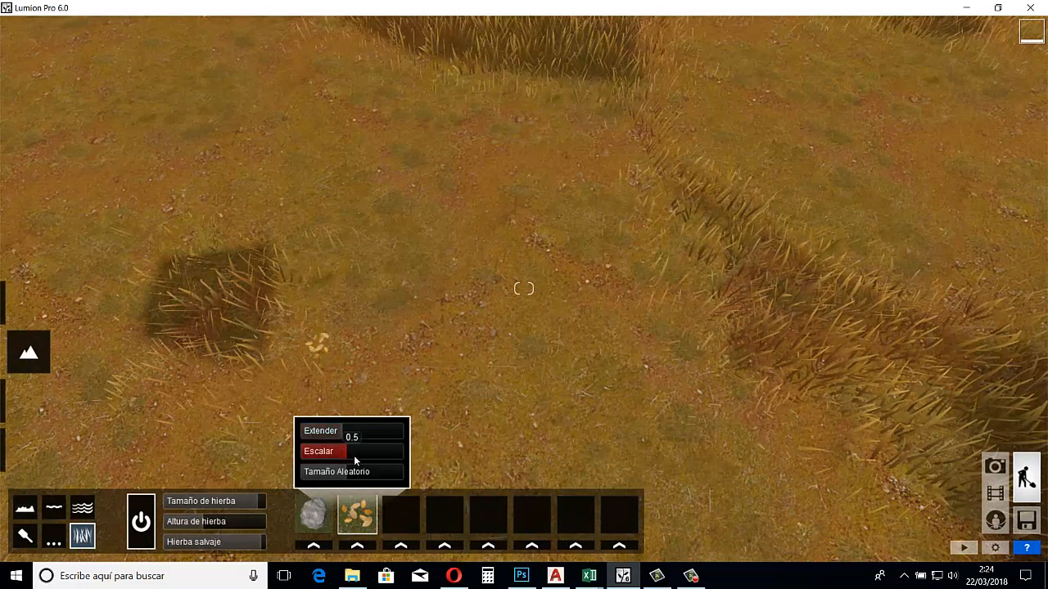
{"action": "left_click_drag", "start_coordinate": [354, 459], "coordinate": [413, 454]}
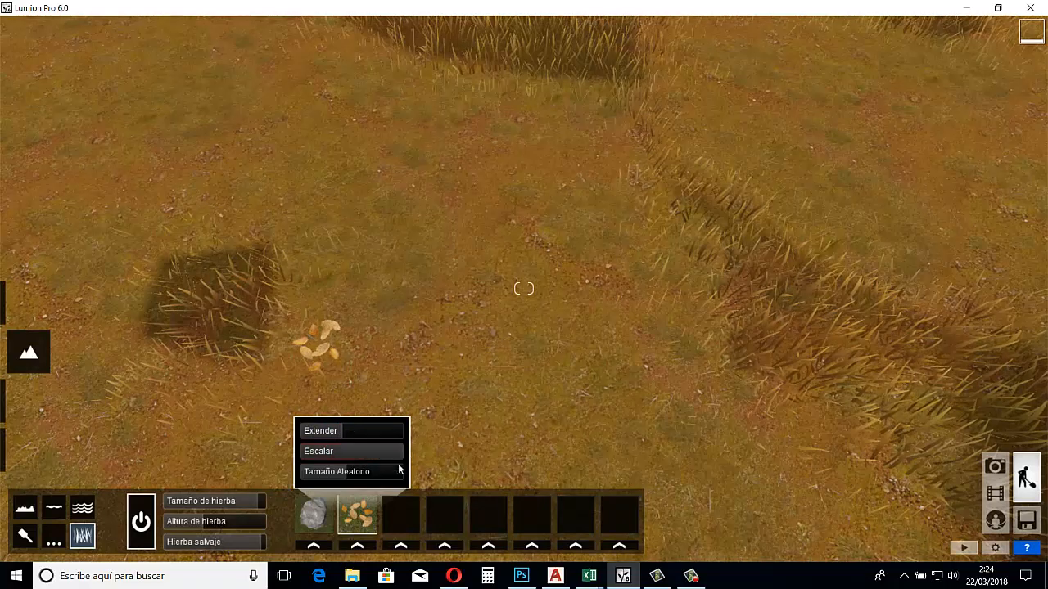
{"action": "mouse_move", "coordinate": [355, 477]}
{"action": "left_mouse_down"}
{"action": "mouse_move", "coordinate": [379, 477]}
{"action": "mouse_move", "coordinate": [338, 473]}
{"action": "left_mouse_up"}
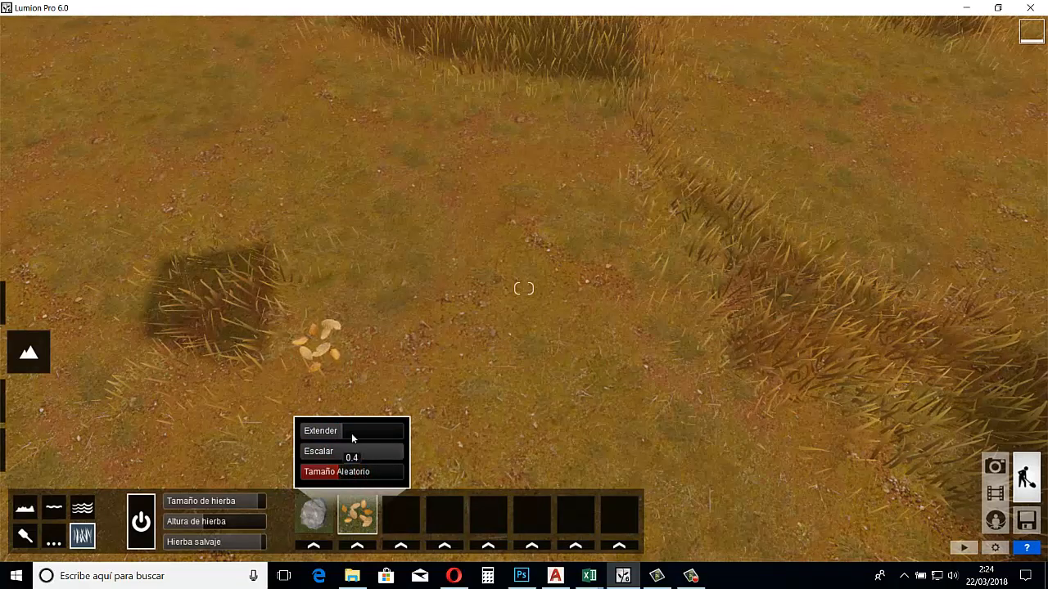
{"action": "right_click_drag", "start_coordinate": [423, 327], "coordinate": [396, 326]}
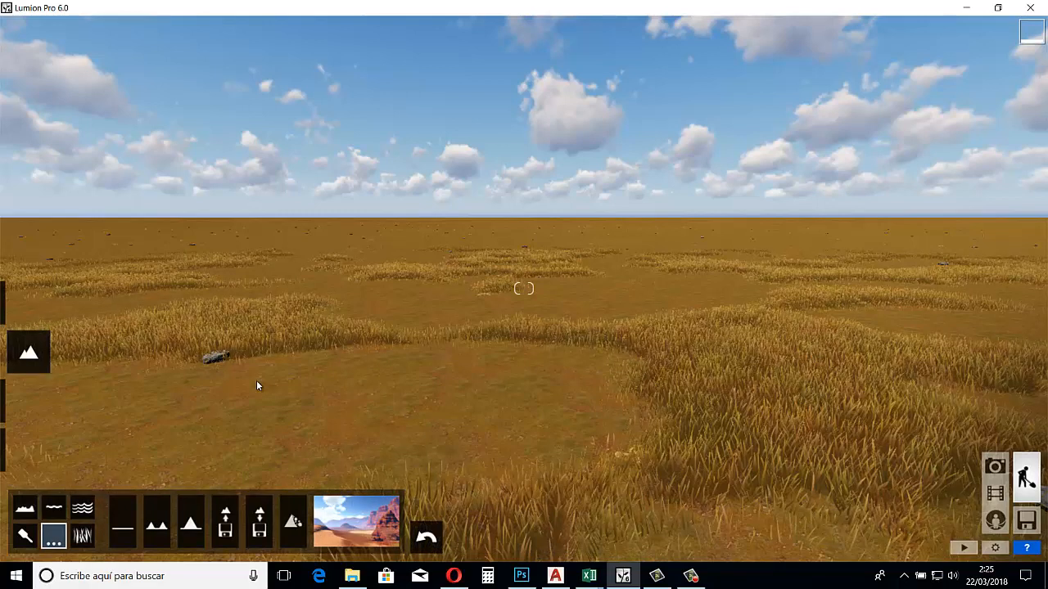
Apply the mountain range terrain preset (Conjunto de montañas) and look around the surrounding peaks
{"action": "left_click", "coordinate": [25, 510]}
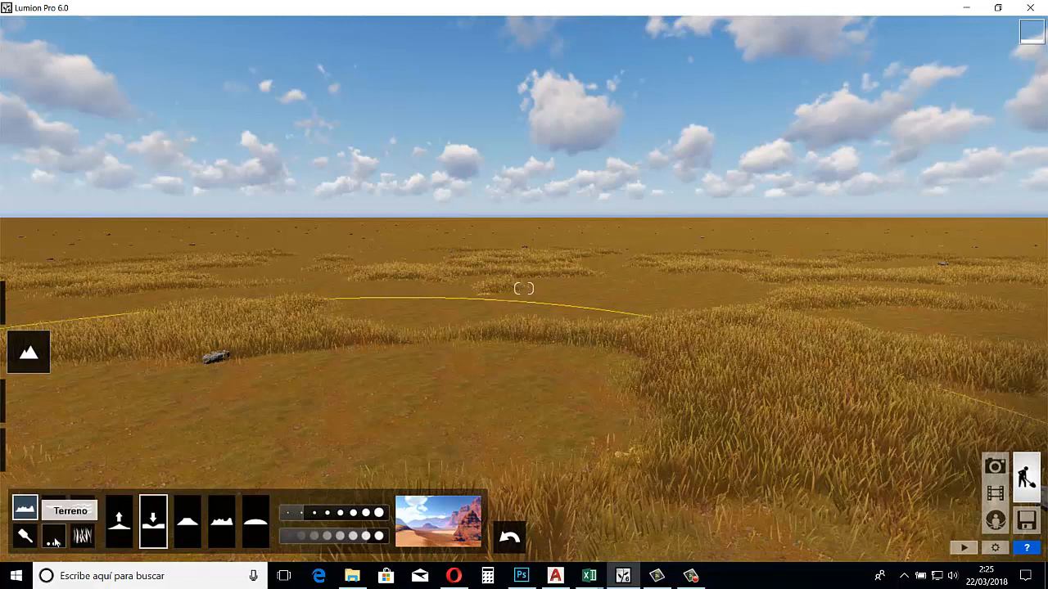
{"action": "left_click", "coordinate": [54, 539]}
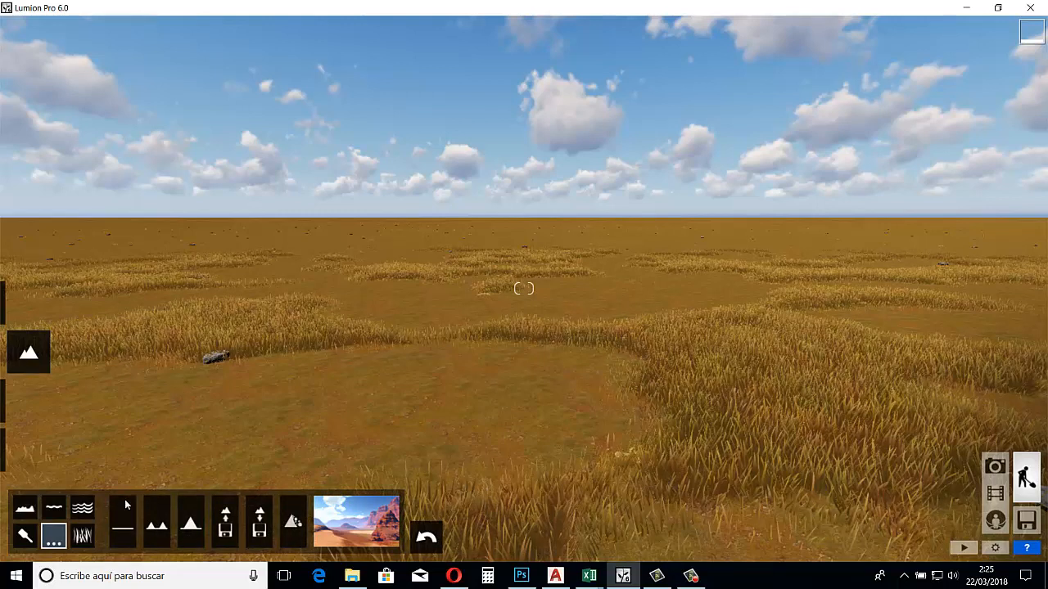
{"action": "left_click", "coordinate": [165, 535]}
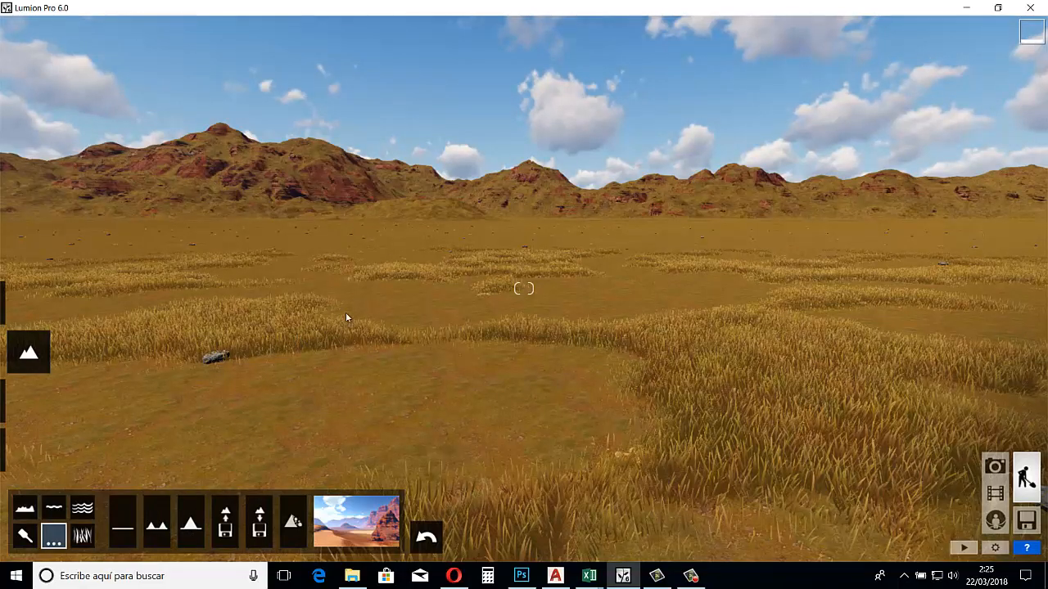
{"action": "right_click_drag", "start_coordinate": [346, 313], "coordinate": [266, 326]}
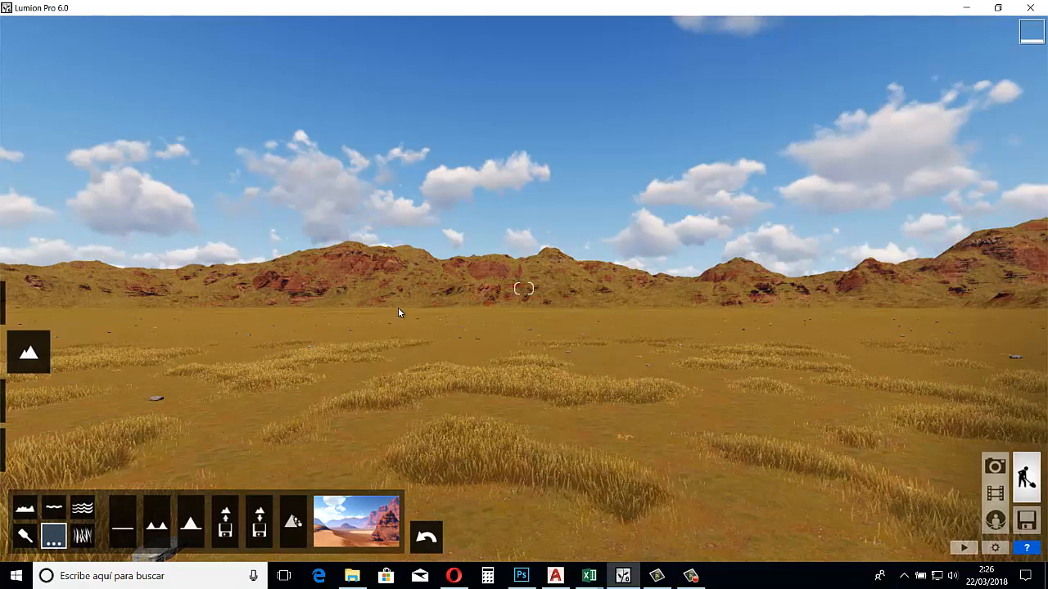
Flatten the whole terrain with the Plano preset and replace it with the single mountain preset (Montaña)
{"action": "left_click", "coordinate": [130, 527]}
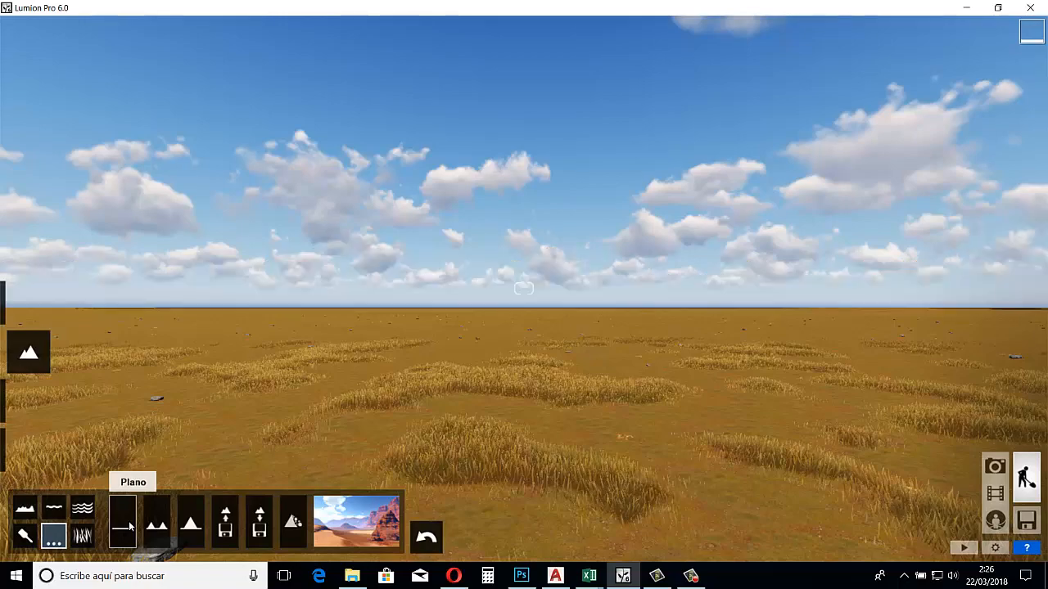
{"action": "mouse_move", "coordinate": [320, 300]}
{"action": "right_mouse_down"}
{"action": "mouse_move", "coordinate": [242, 288]}
{"action": "mouse_move", "coordinate": [314, 297]}
{"action": "mouse_move", "coordinate": [290, 285]}
{"action": "mouse_move", "coordinate": [264, 316]}
{"action": "mouse_move", "coordinate": [319, 299]}
{"action": "right_mouse_up"}
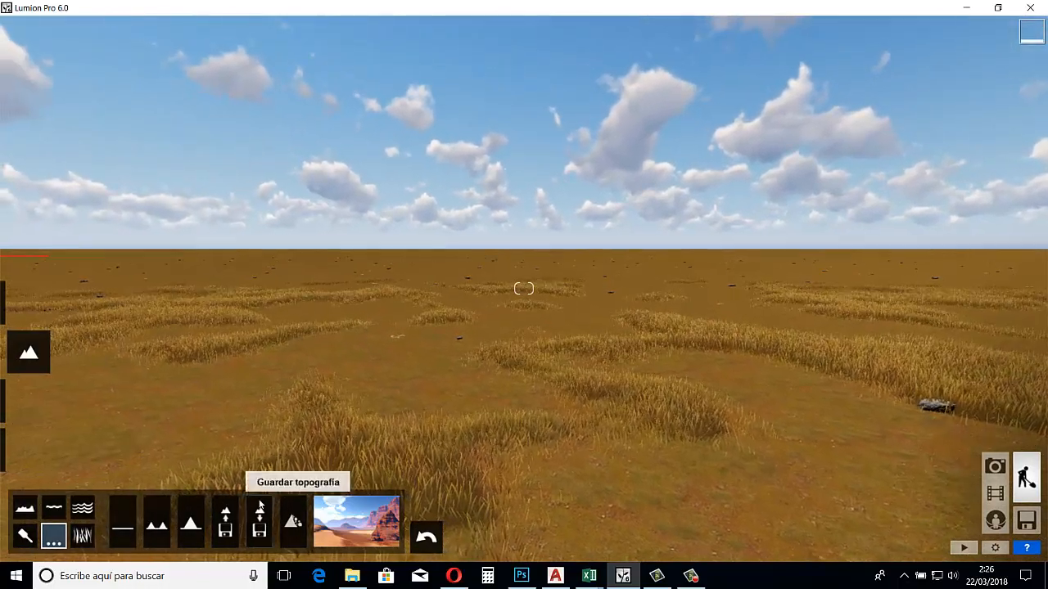
{"action": "left_click", "coordinate": [192, 525]}
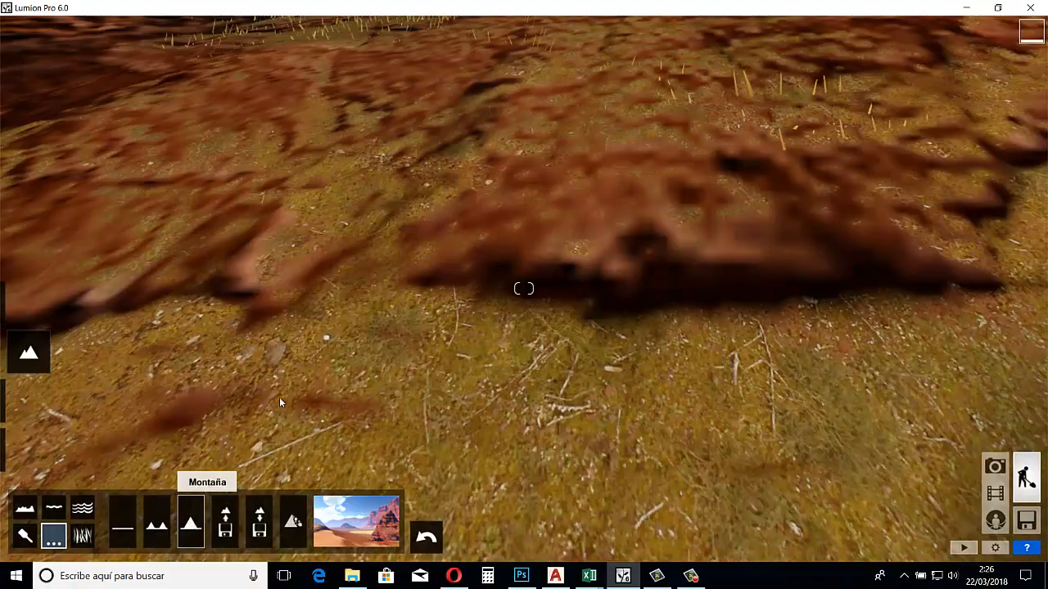
{"action": "scroll", "coordinate": [280, 398], "scroll_direction": "down", "scroll_amount": 10}
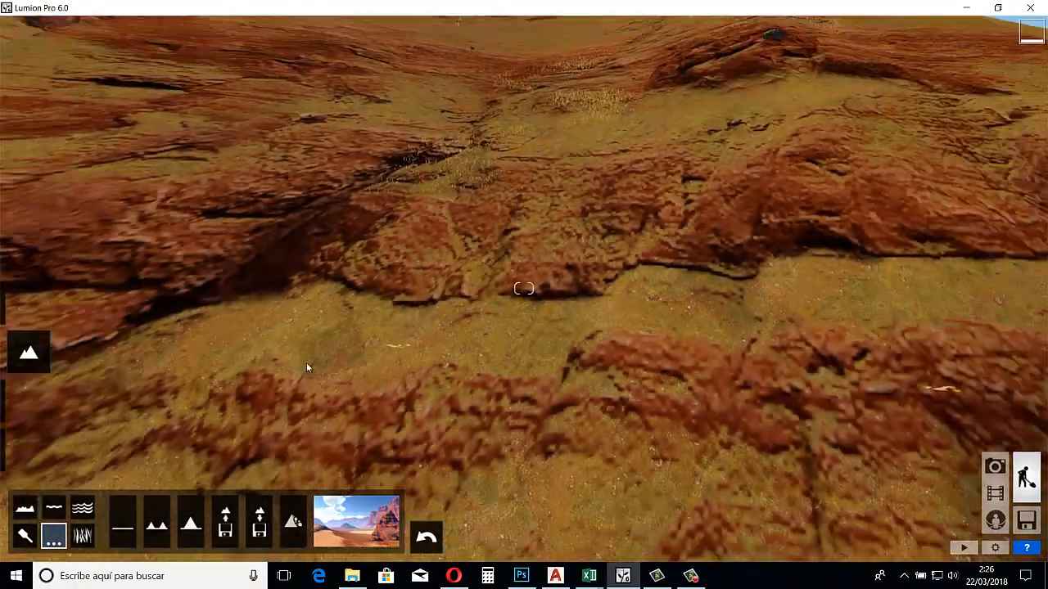
Save the mountain terrain as a DDS topography file named montaña in the Documents folder
{"action": "scroll", "coordinate": [306, 362], "scroll_direction": "down", "scroll_amount": 10}
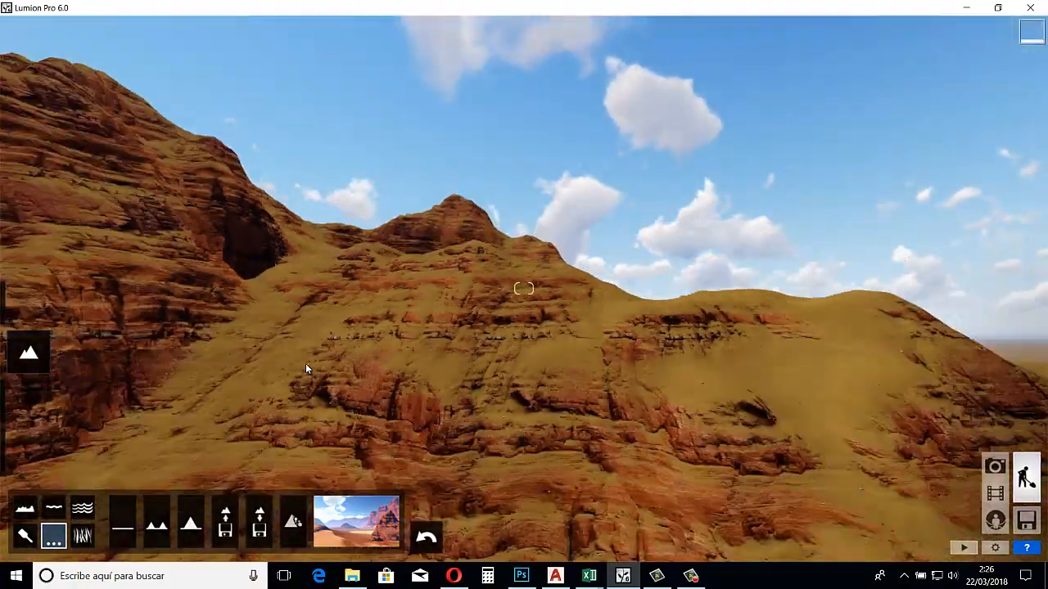
{"action": "scroll", "coordinate": [305, 364], "scroll_direction": "down", "scroll_amount": 10}
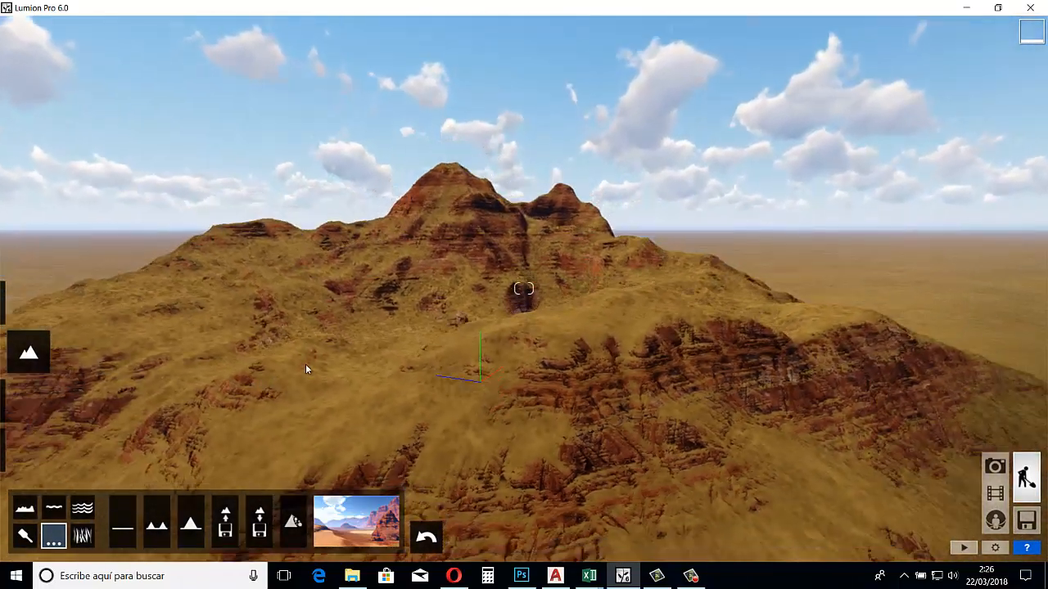
{"action": "right_click_drag", "start_coordinate": [306, 364], "coordinate": [252, 373]}
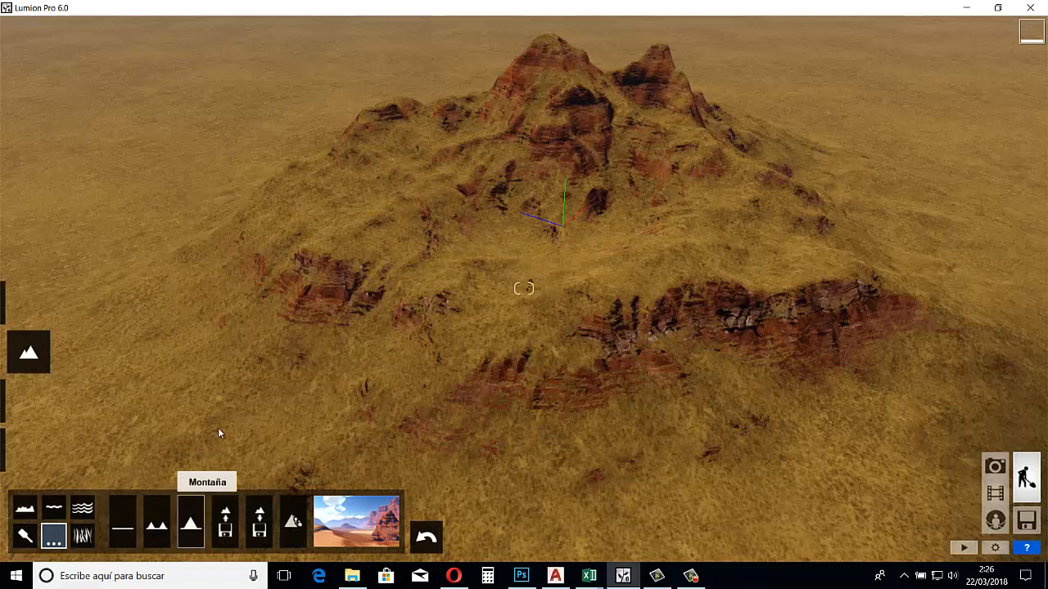
{"action": "mouse_move", "coordinate": [259, 379]}
{"action": "right_mouse_down"}
{"action": "mouse_move", "coordinate": [263, 371]}
{"action": "mouse_move", "coordinate": [260, 379]}
{"action": "right_mouse_up"}
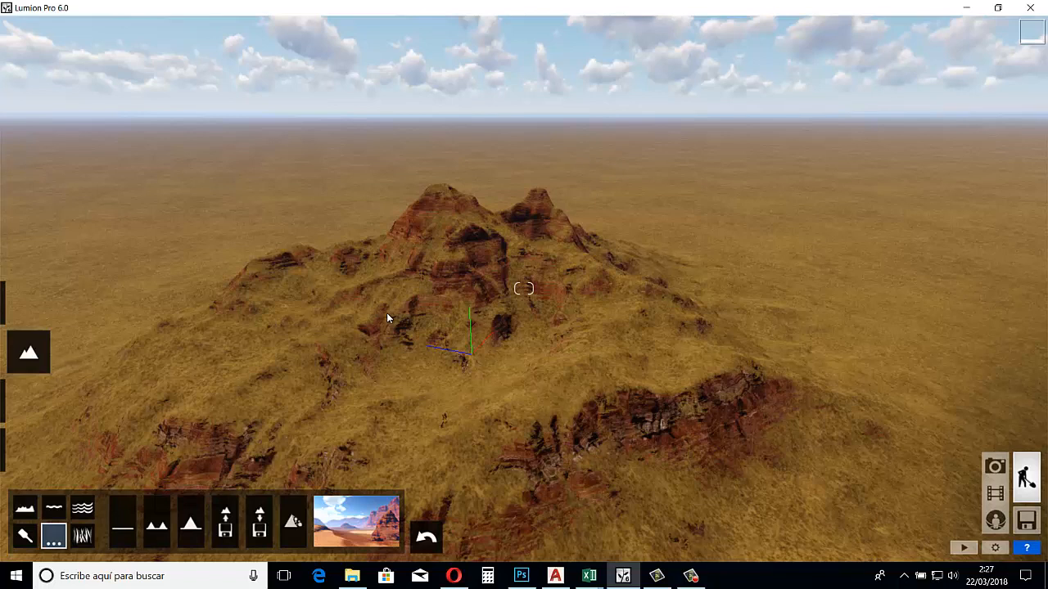
{"action": "left_click", "coordinate": [258, 534]}
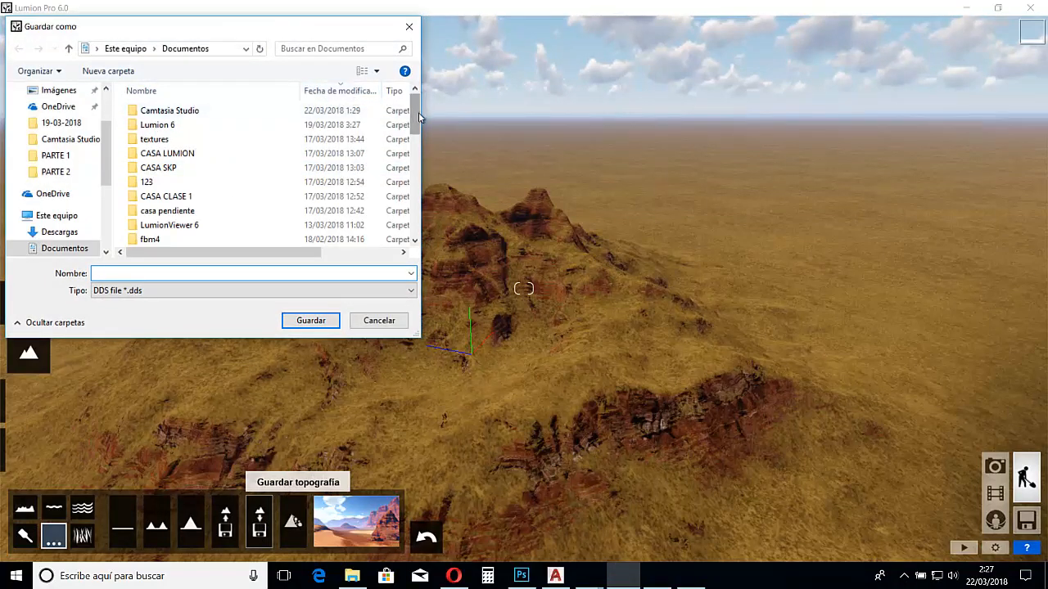
{"action": "scroll", "coordinate": [286, 123], "scroll_direction": "down", "scroll_amount": 8}
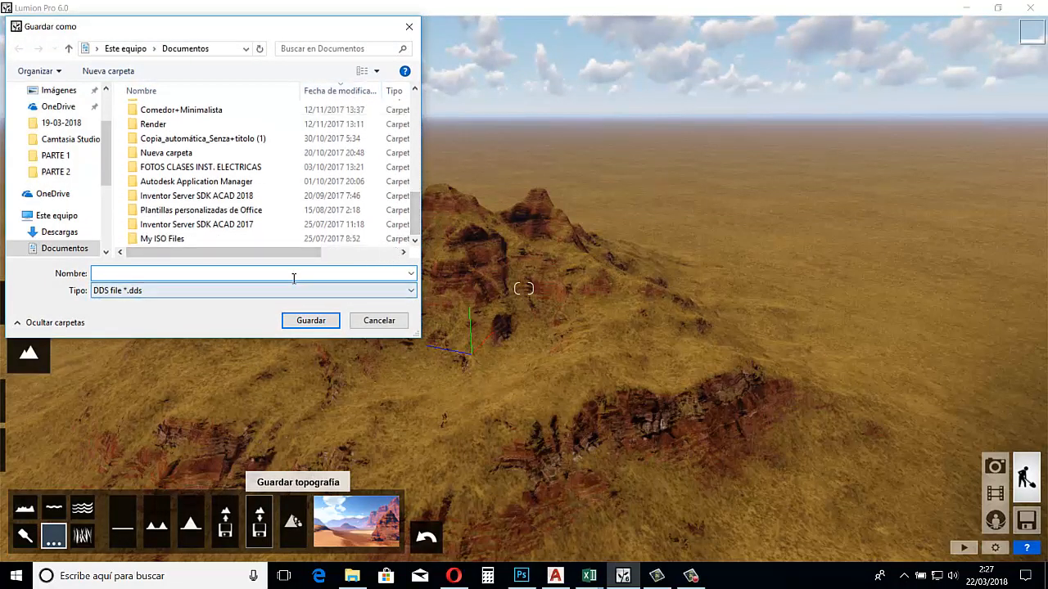
{"action": "type", "text": "montaña"}
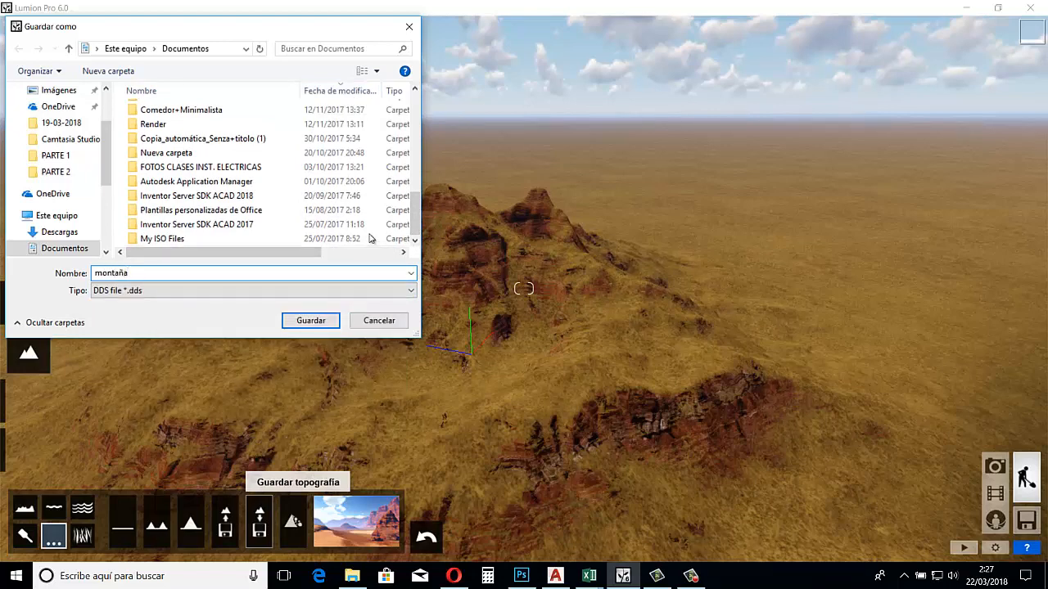
{"action": "left_click", "coordinate": [311, 320]}
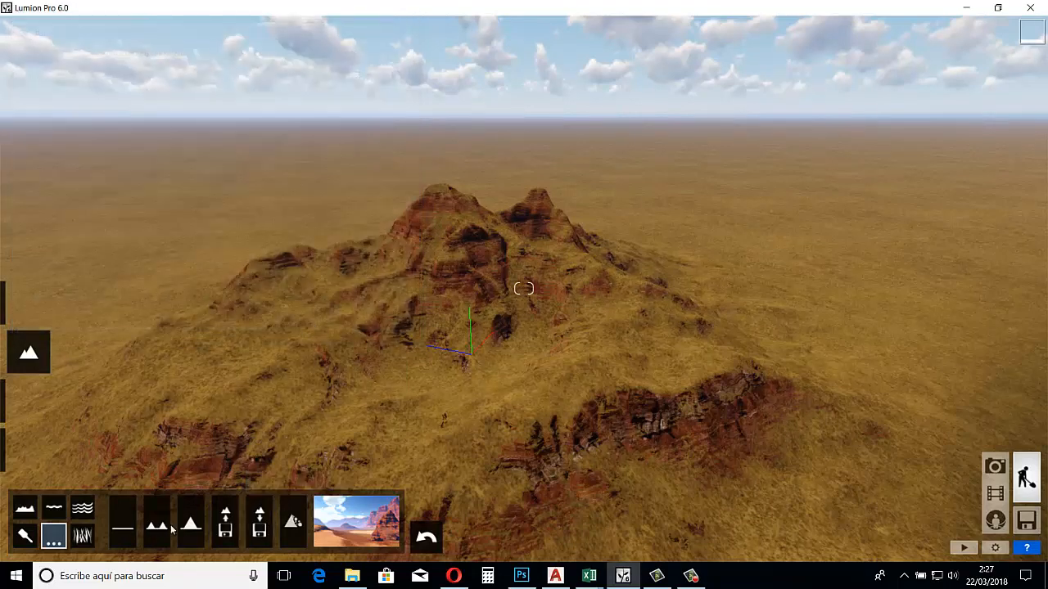
Flatten the terrain with the Plano preset and load the saved topography montaña.dds
{"action": "left_click", "coordinate": [120, 530]}
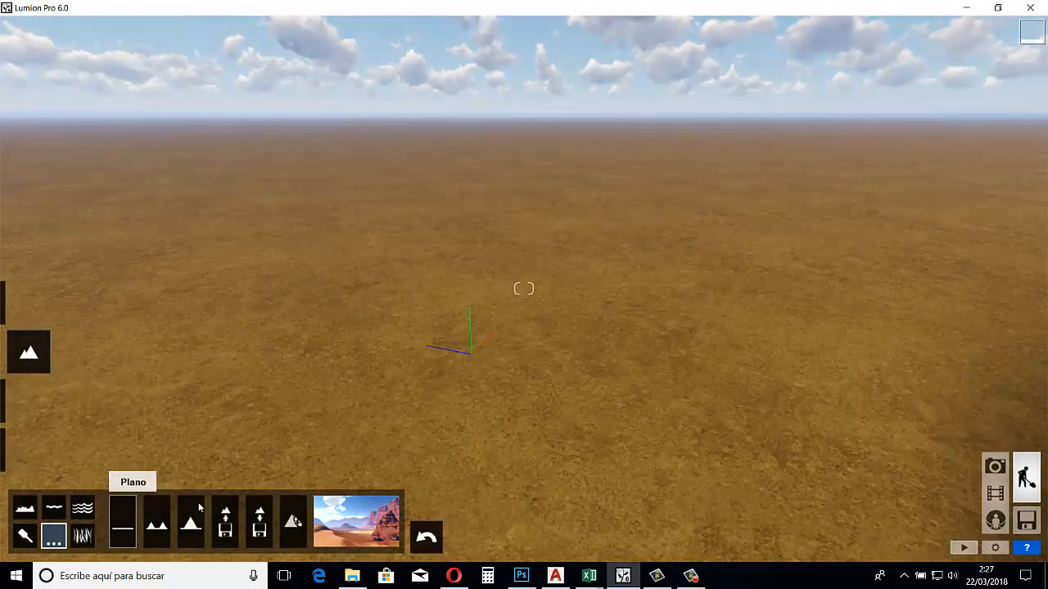
{"action": "left_click", "coordinate": [226, 521]}
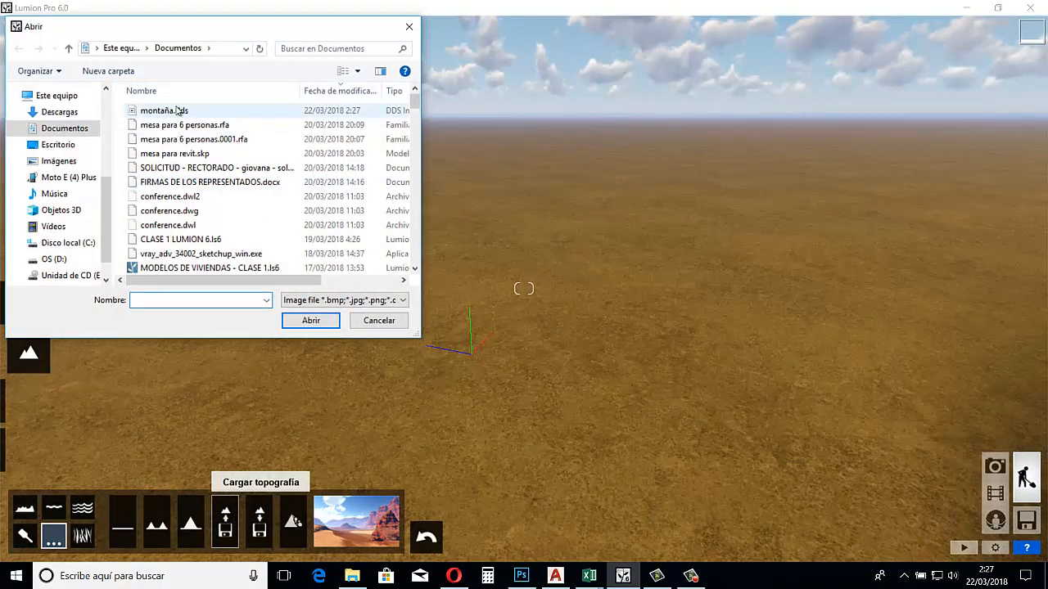
{"action": "left_click", "coordinate": [177, 109]}
{"action": "left_click", "coordinate": [293, 317]}
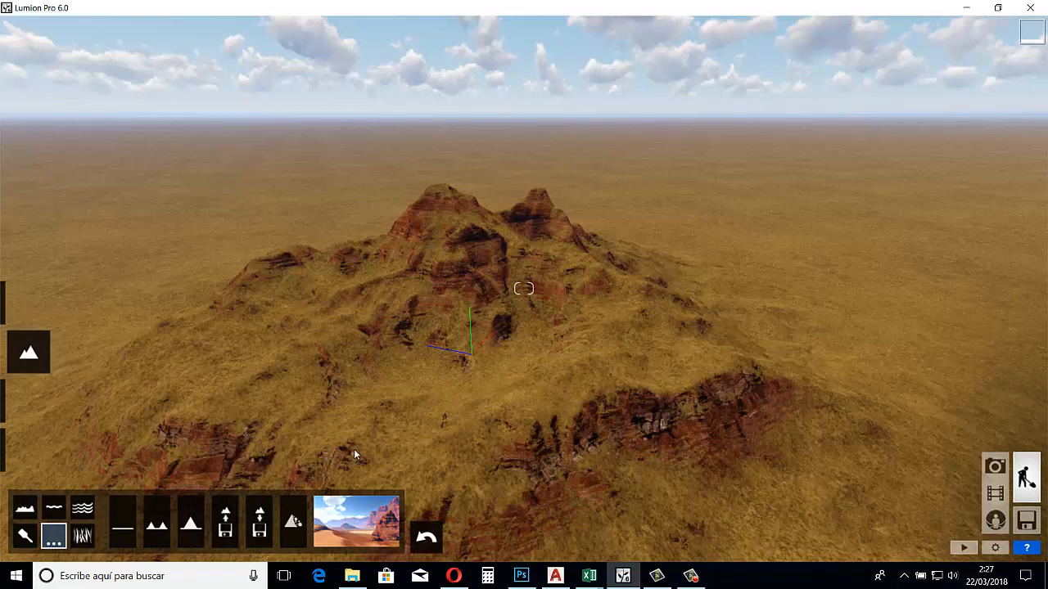
Change the landscape type to the snowy one with dark rocky slopes
{"action": "left_click", "coordinate": [351, 533]}
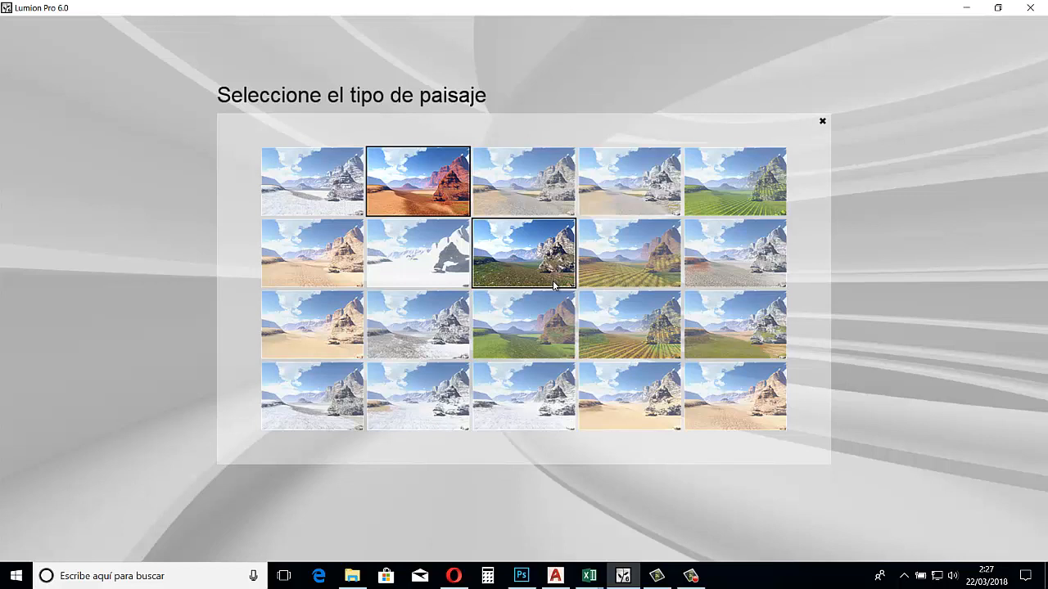
{"action": "left_click", "coordinate": [440, 390]}
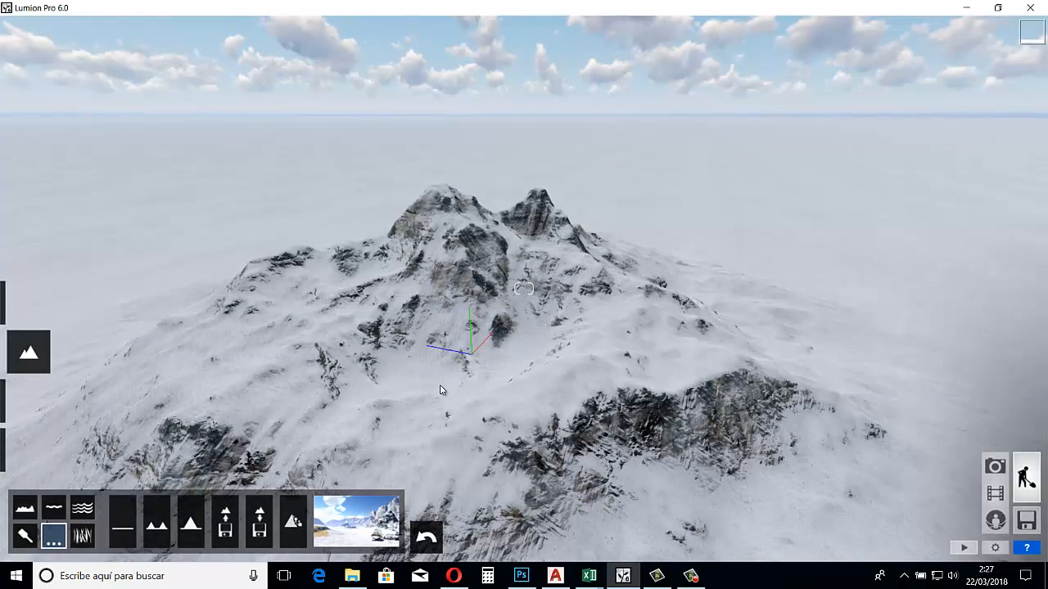
Replace the olive-green paint texture with the cracked red rock texture and paint a patch of it on the snowy slope
{"action": "left_click", "coordinate": [23, 537]}
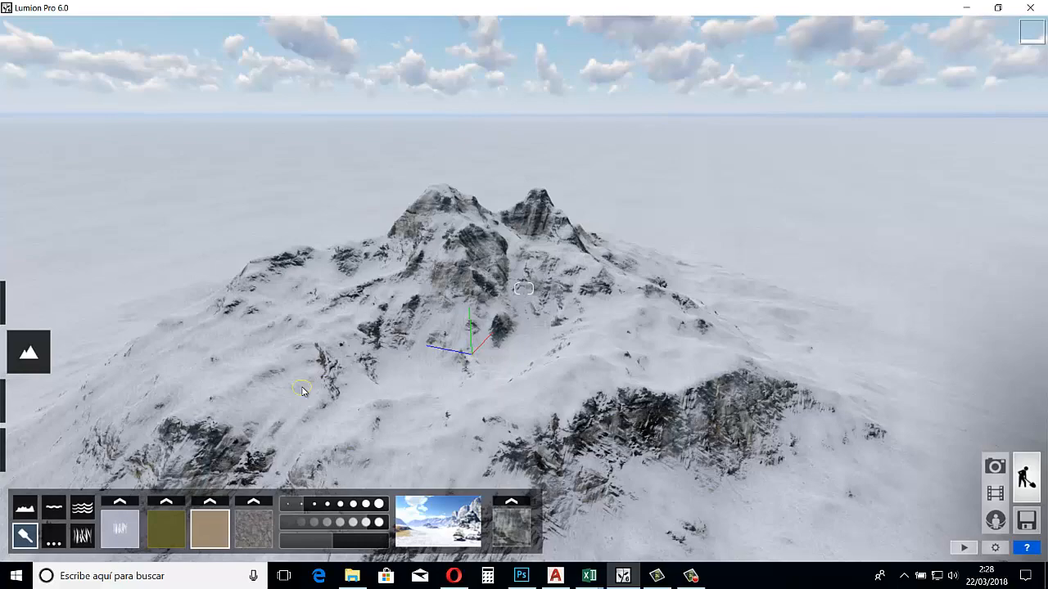
{"action": "right_click_drag", "start_coordinate": [223, 444], "coordinate": [223, 444]}
{"action": "key", "text": "w"}
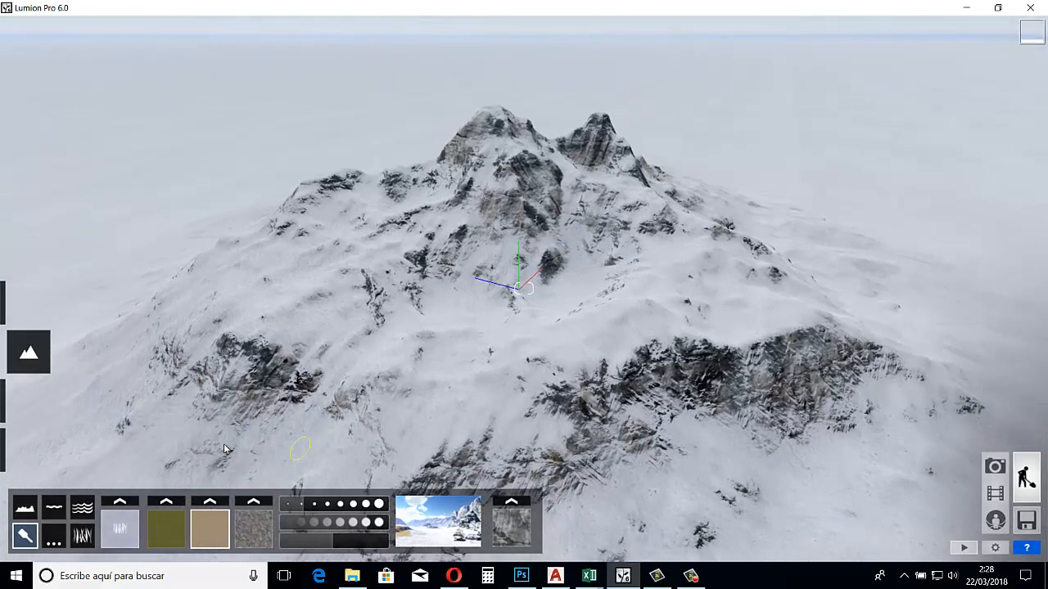
{"action": "key", "text": "w"}
{"action": "right_click_drag", "start_coordinate": [299, 469], "coordinate": [299, 470]}
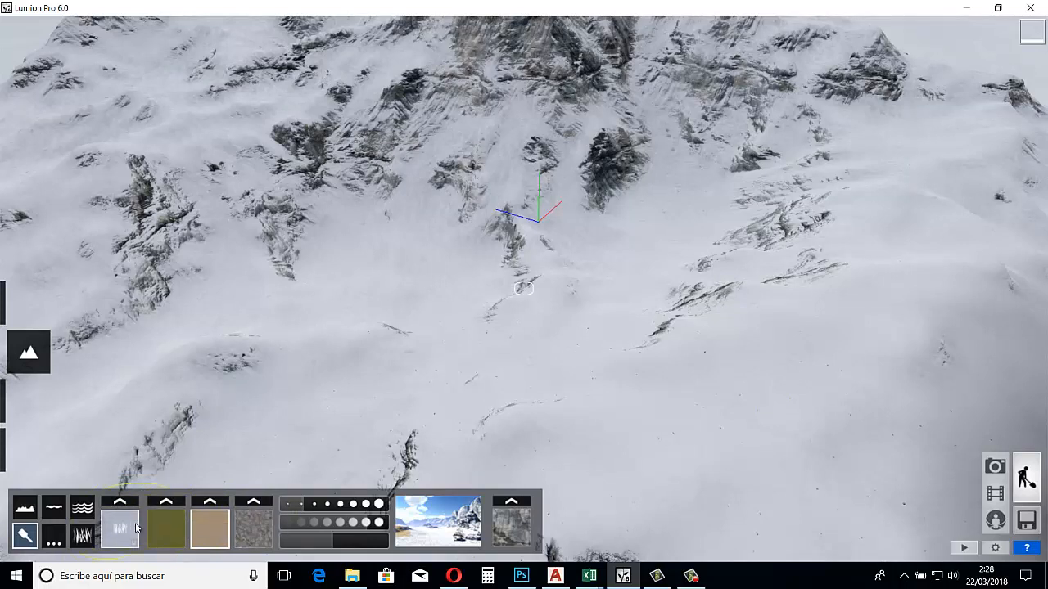
{"action": "left_click", "coordinate": [169, 528]}
{"action": "left_click", "coordinate": [168, 530]}
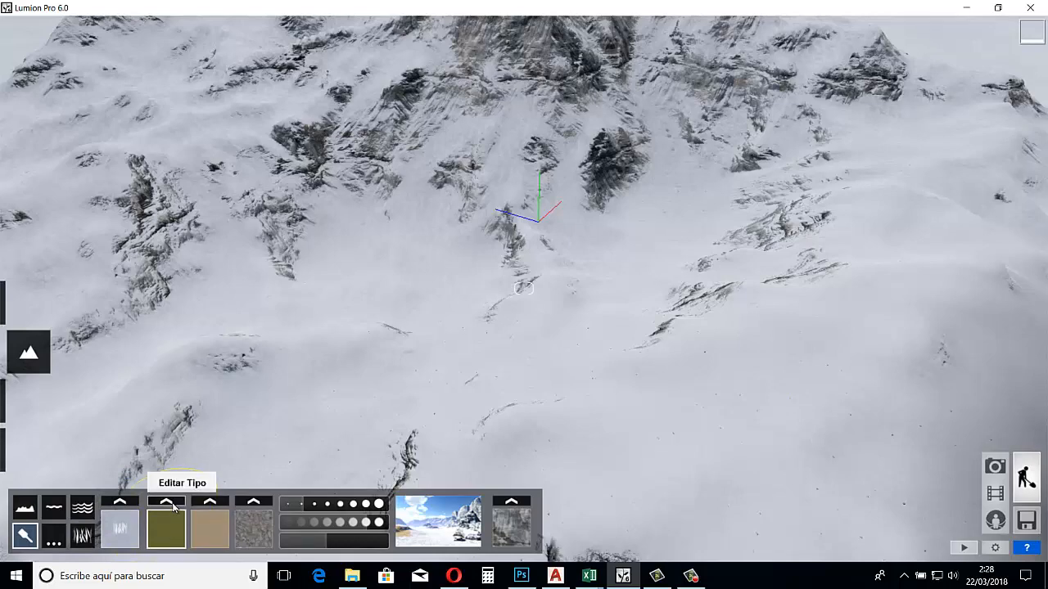
{"action": "left_click", "coordinate": [173, 508]}
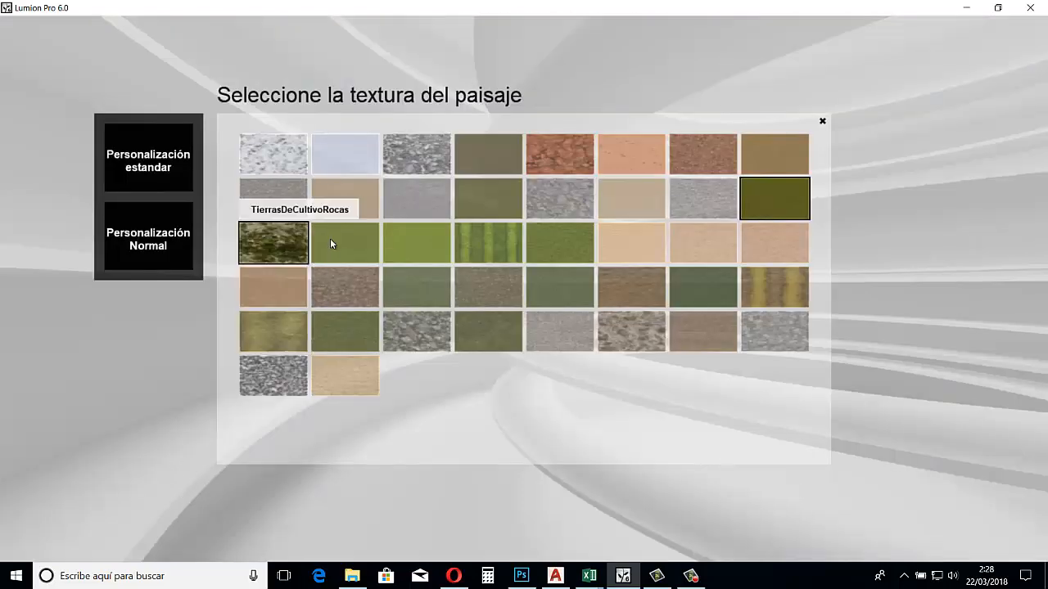
{"action": "left_click", "coordinate": [539, 155]}
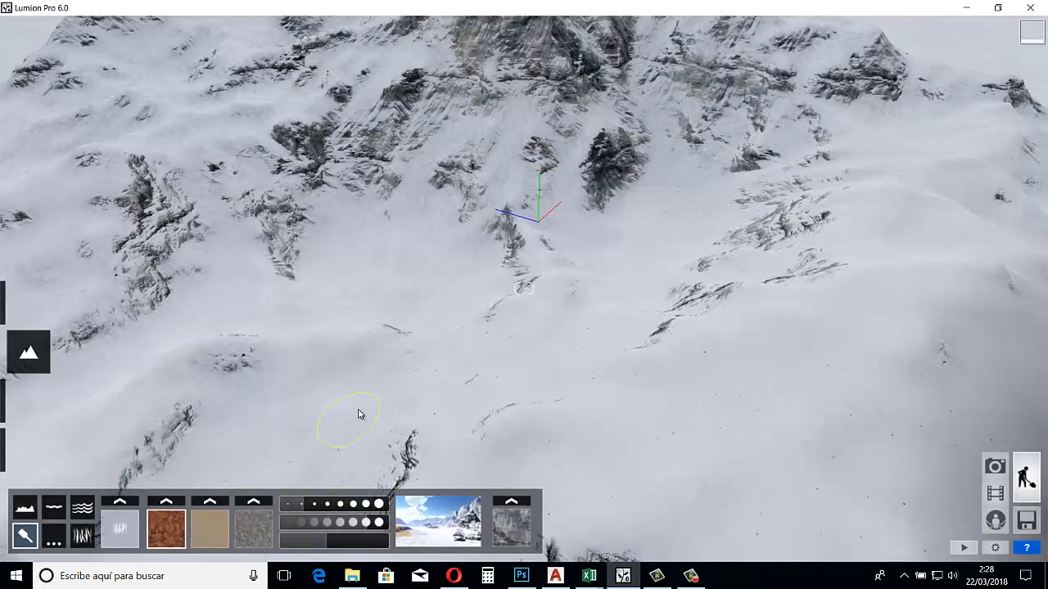
{"action": "mouse_move", "coordinate": [358, 415]}
{"action": "left_mouse_down"}
{"action": "mouse_move", "coordinate": [402, 393]}
{"action": "mouse_move", "coordinate": [409, 417]}
{"action": "mouse_move", "coordinate": [364, 393]}
{"action": "mouse_move", "coordinate": [340, 414]}
{"action": "mouse_move", "coordinate": [406, 405]}
{"action": "mouse_move", "coordinate": [353, 438]}
{"action": "mouse_move", "coordinate": [369, 389]}
{"action": "mouse_move", "coordinate": [401, 383]}
{"action": "mouse_move", "coordinate": [442, 403]}
{"action": "mouse_move", "coordinate": [432, 422]}
{"action": "mouse_move", "coordinate": [366, 404]}
{"action": "mouse_move", "coordinate": [405, 366]}
{"action": "mouse_move", "coordinate": [432, 401]}
{"action": "mouse_move", "coordinate": [400, 363]}
{"action": "mouse_move", "coordinate": [387, 379]}
{"action": "left_mouse_up"}
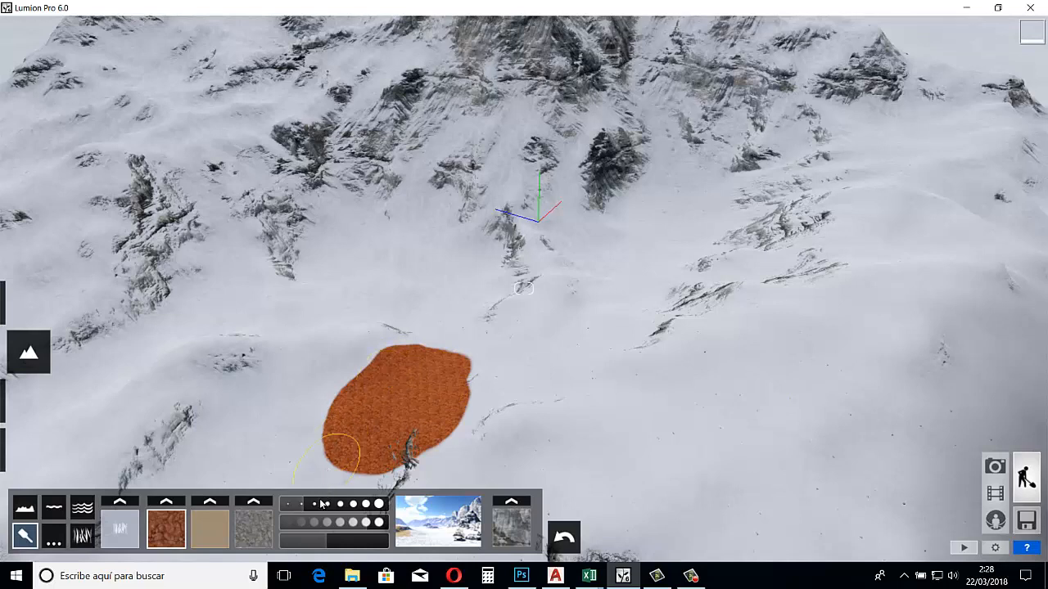
Set the landscape paint brush to a medium size and slightly increase the texture scale
{"action": "left_click_drag", "start_coordinate": [347, 502], "coordinate": [379, 479]}
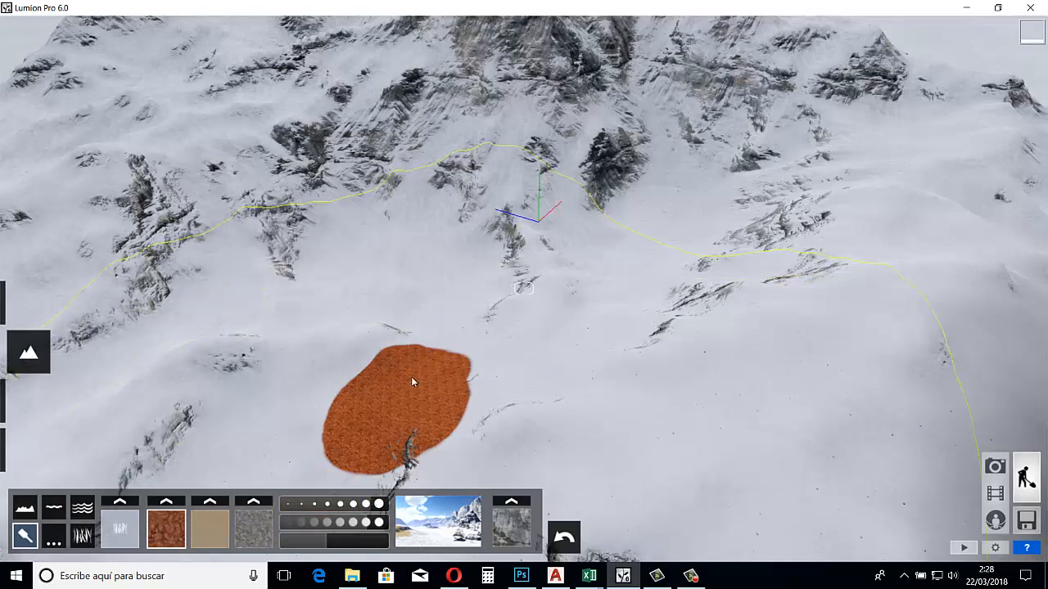
{"action": "left_click", "coordinate": [330, 505]}
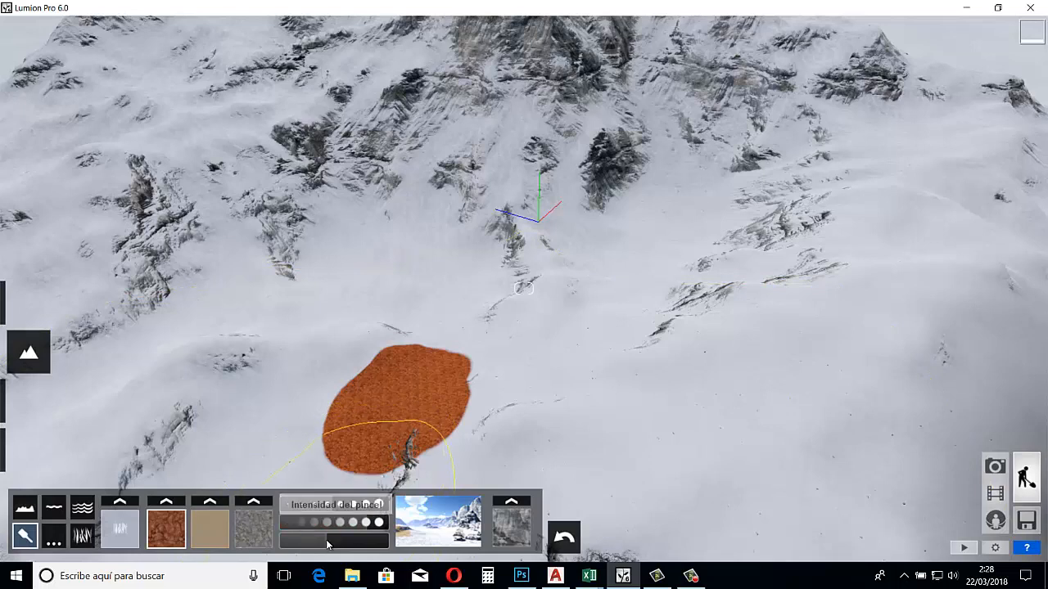
{"action": "left_click_drag", "start_coordinate": [327, 544], "coordinate": [334, 544]}
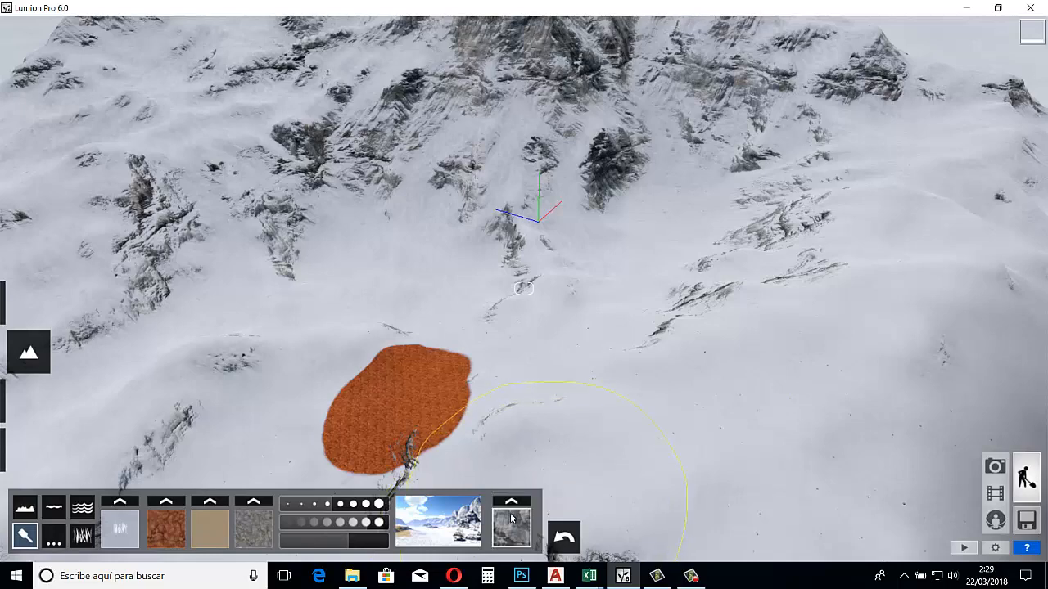
Replace the mountain's rock texture with a plain green grass texture and view the peaks
{"action": "left_click", "coordinate": [511, 501]}
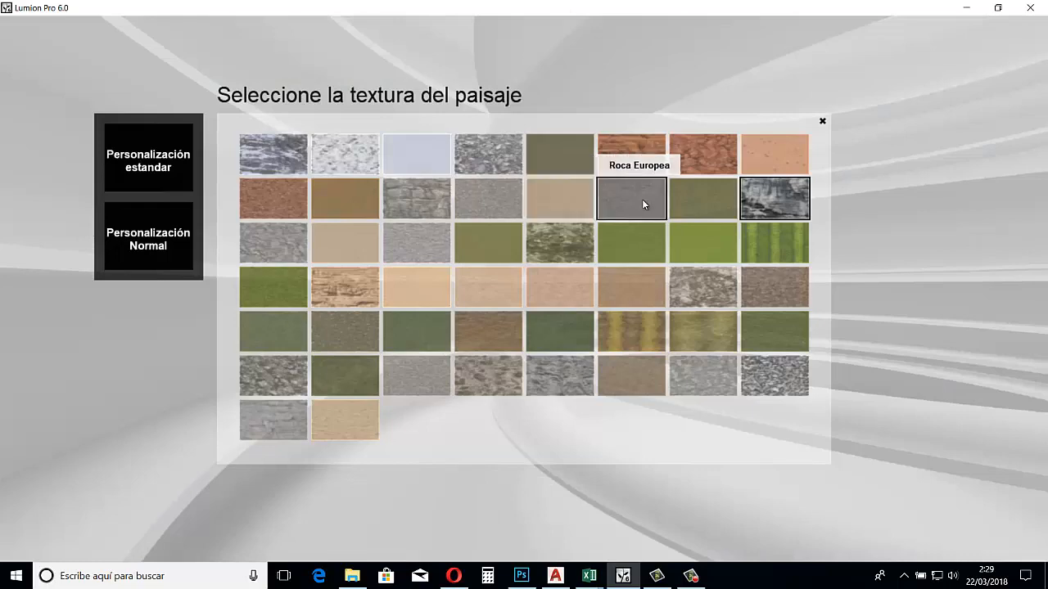
{"action": "left_click", "coordinate": [695, 258]}
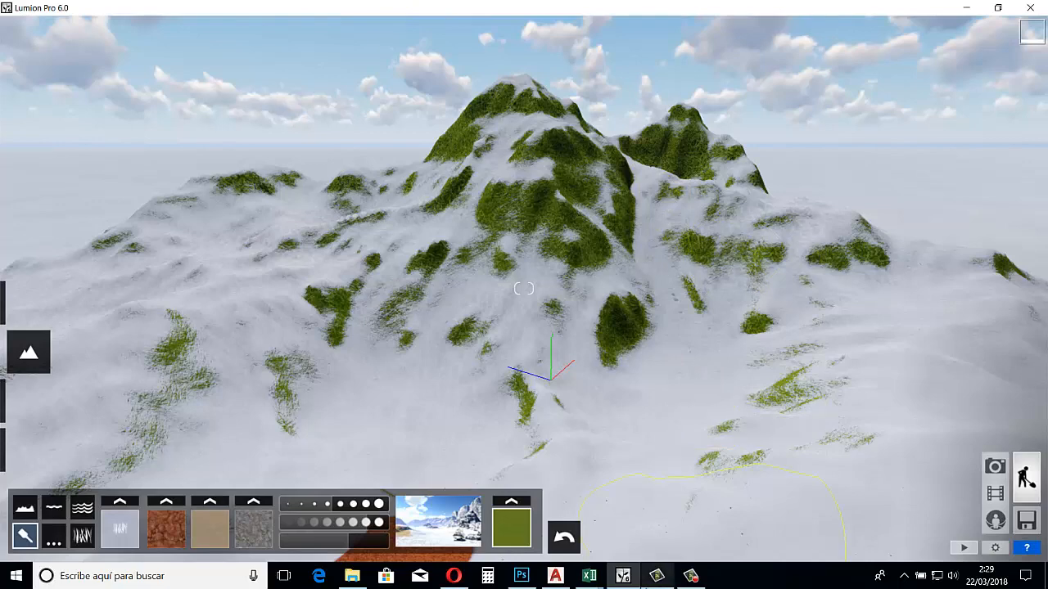
{"action": "mouse_move", "coordinate": [690, 578]}
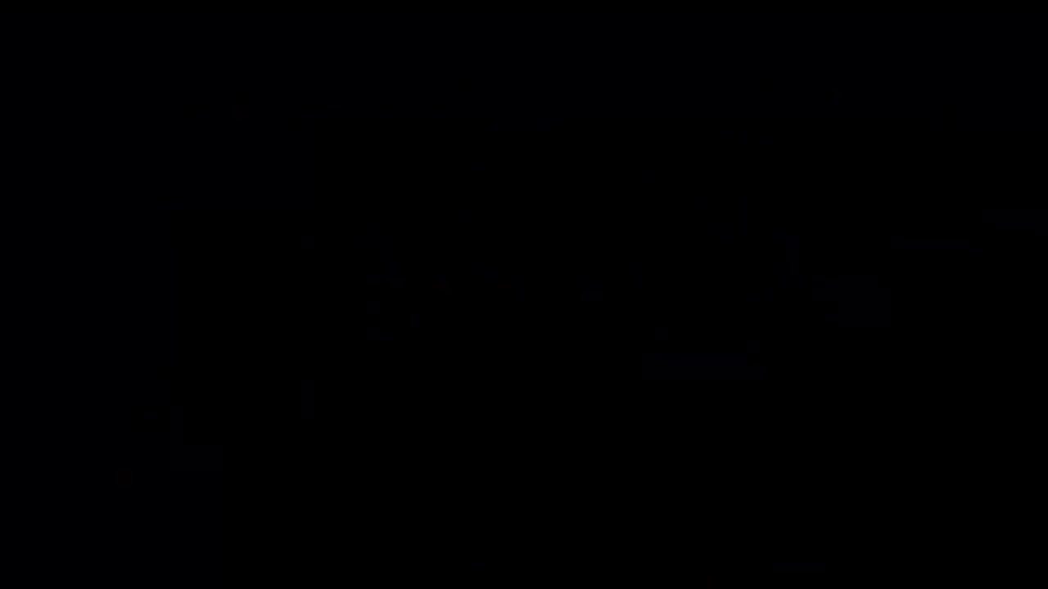